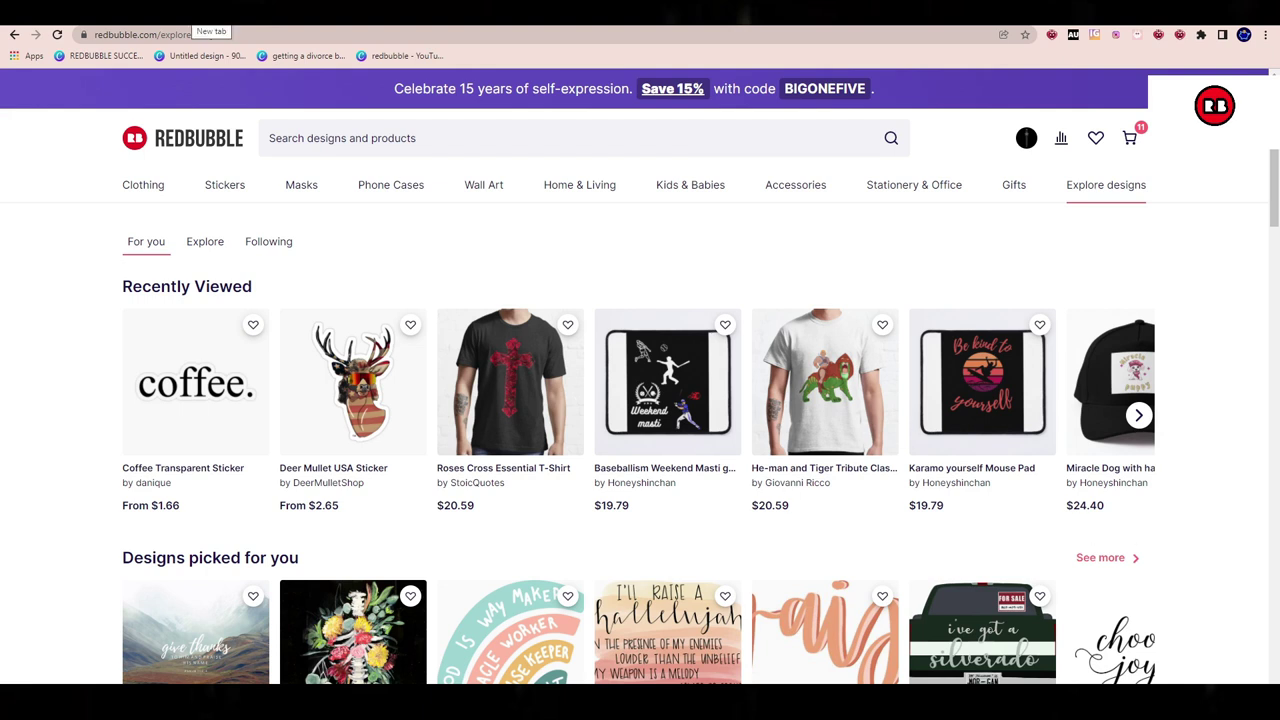
Open a new browser tab beside the Redbubble For You page.
key("ctrl+t")
Go to instagram.com and open your own profile from the account menu.
type("inst")
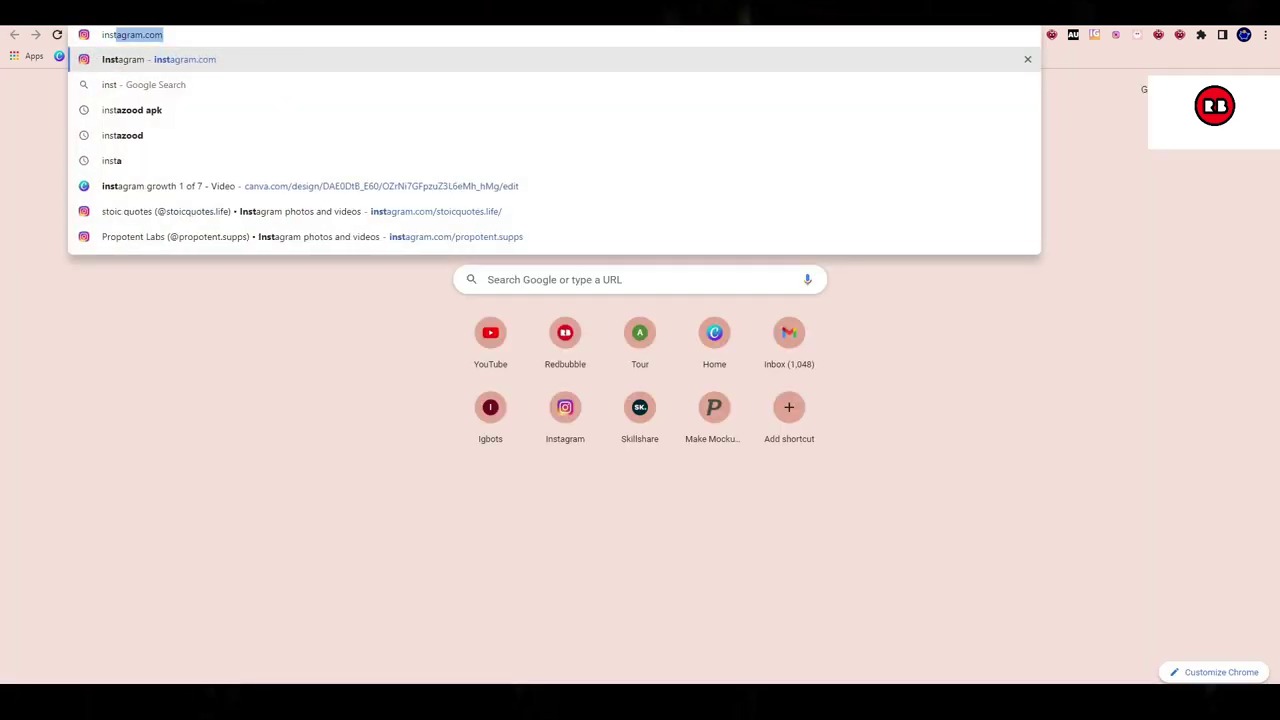
key("Return")
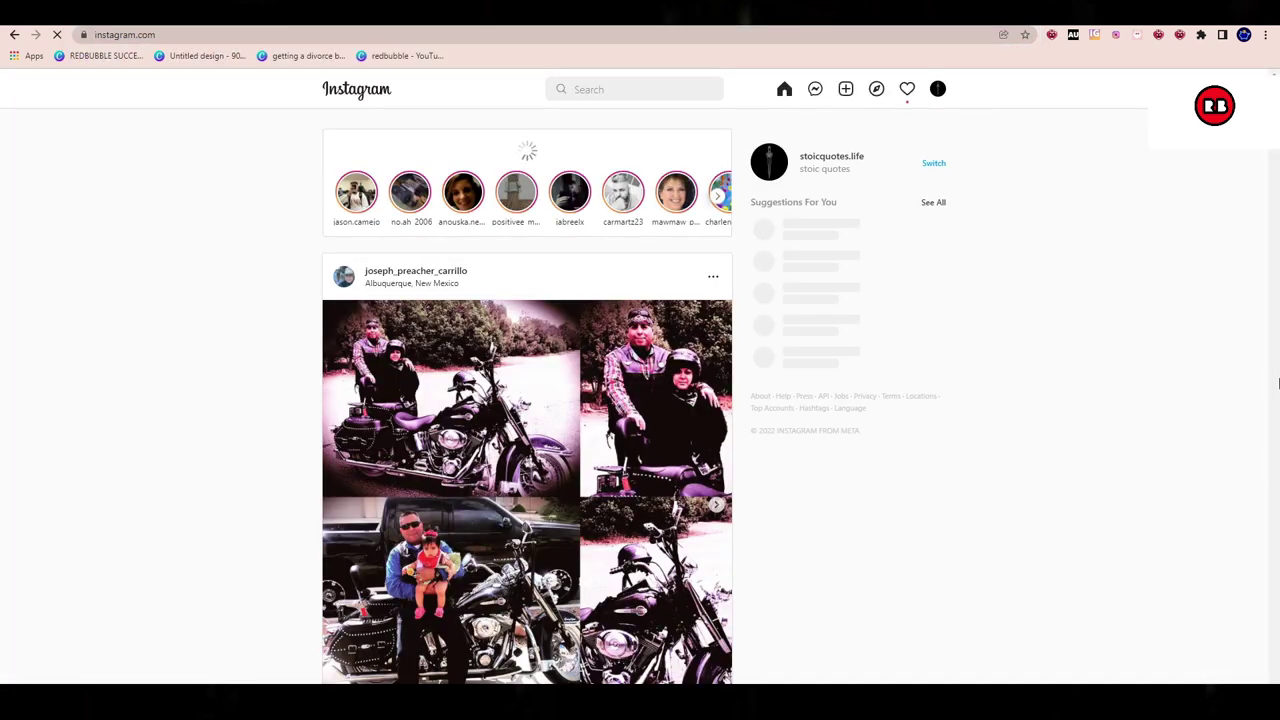
left_click(935, 91)
left_click(855, 118)
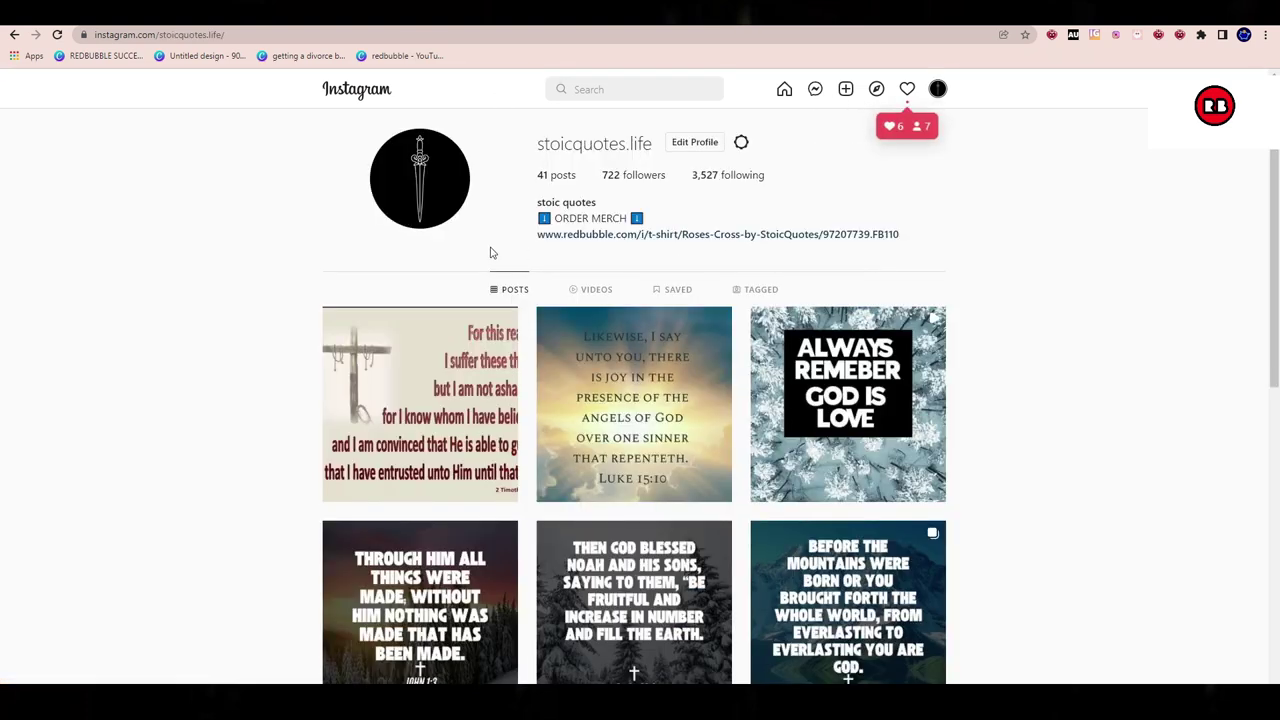
Glance at Redbubble, then scroll through your stoic quotes profile's Bible-verse posts.
left_click(74, 24)
left_click(193, 26)
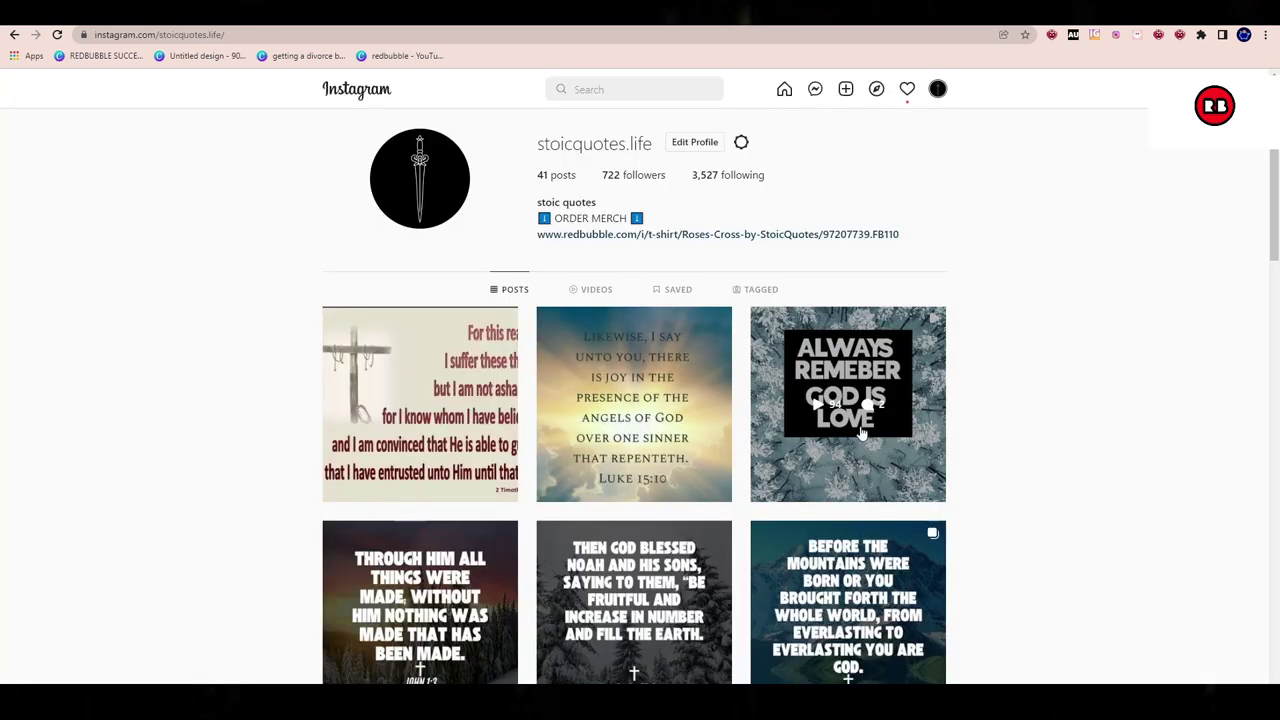
scroll(282, 348, "down", 4)
scroll(751, 443, "down", 7)
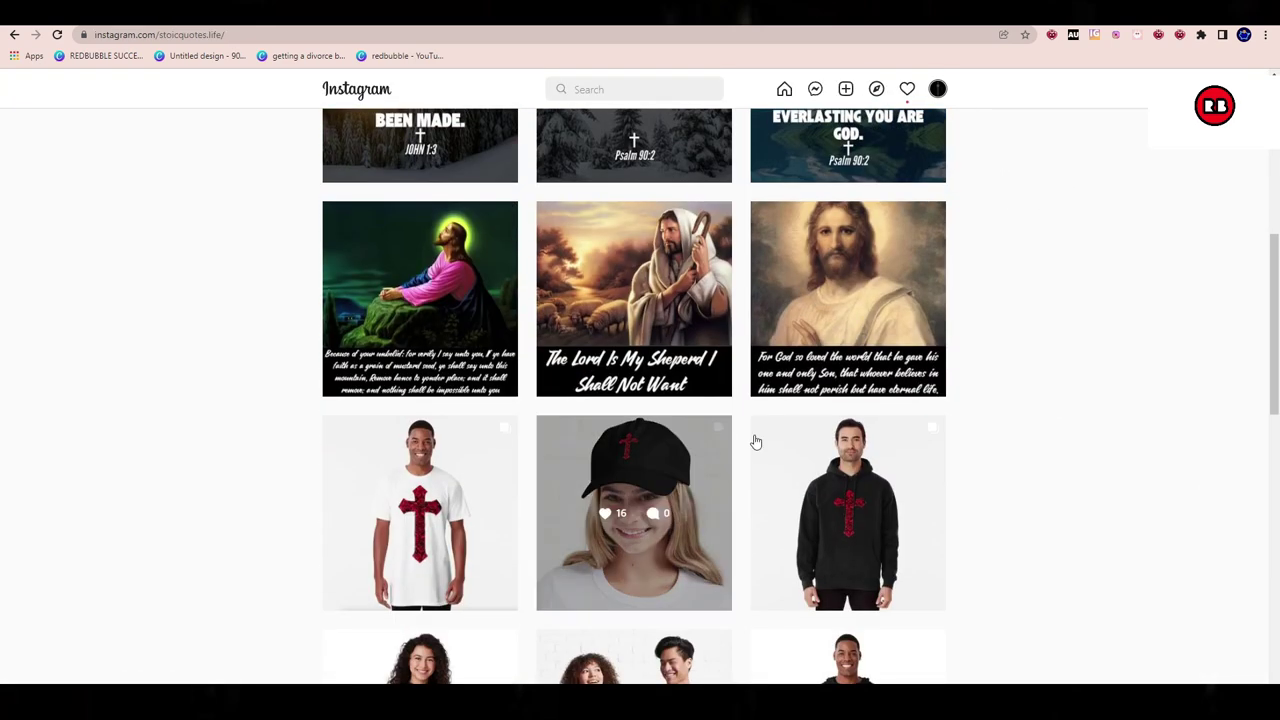
scroll(836, 430, "up", 5)
scroll(836, 430, "up", 5)
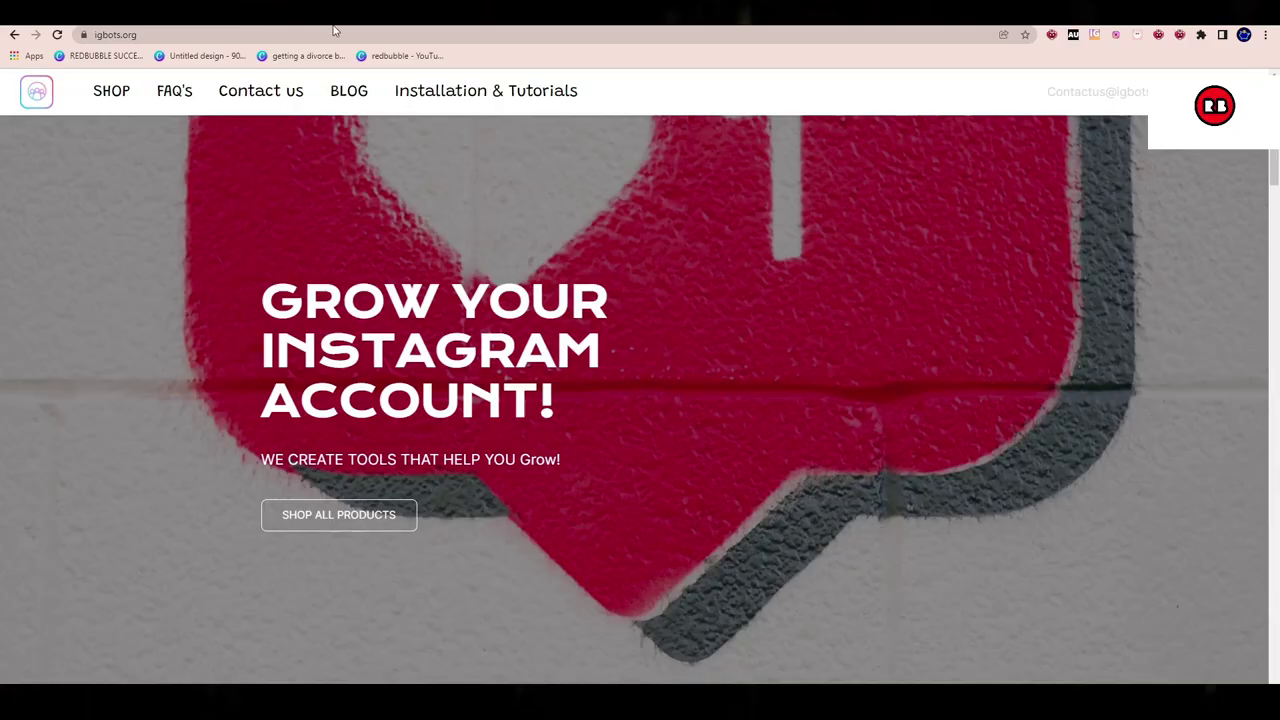
In a new tab, browse the Bots N Apps Gumroad store down to the IG Comment Automation Tool.
key("ctrl+t")
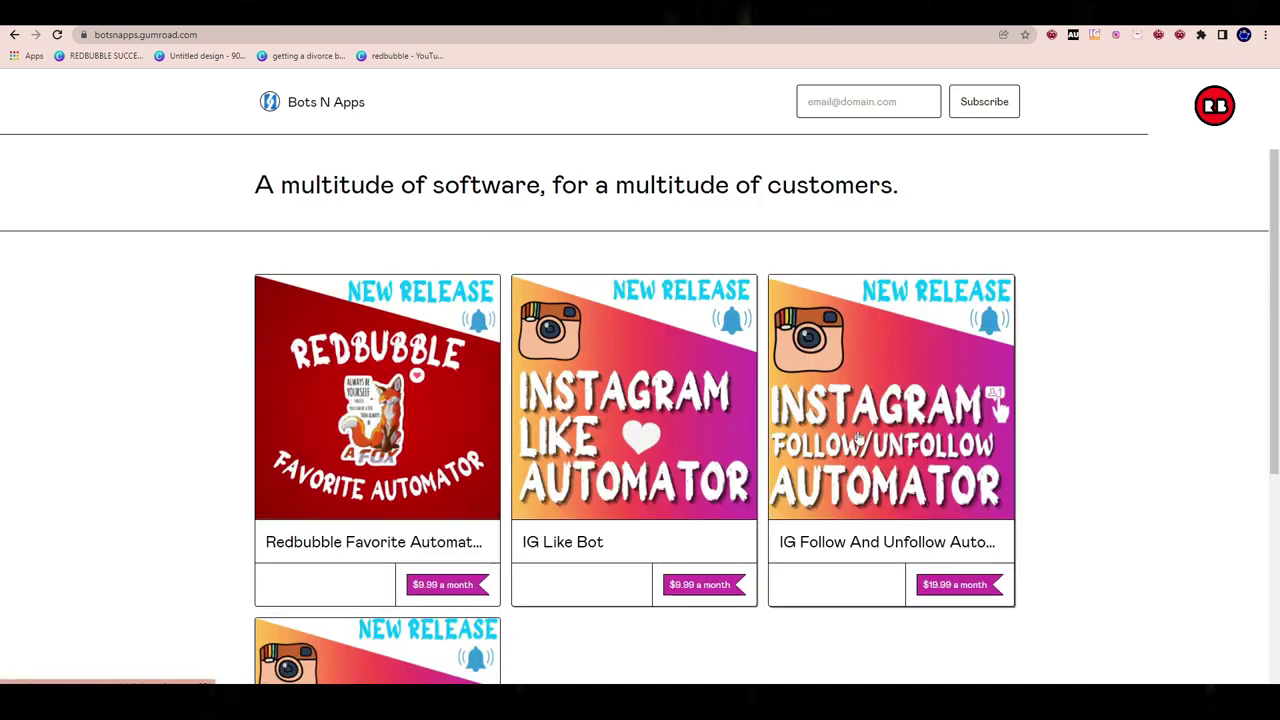
scroll(770, 445, "down", 2)
scroll(1006, 611, "up", 2)
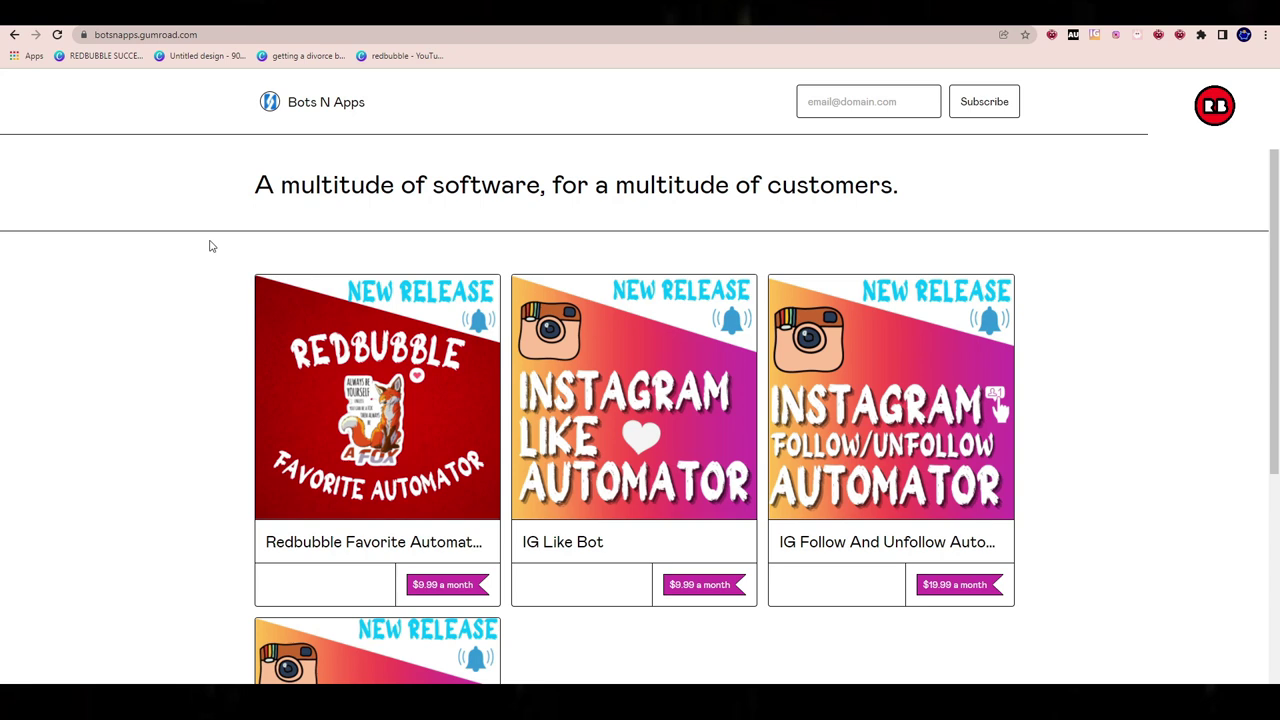
scroll(300, 350, "down", 2)
scroll(455, 397, "down", 2)
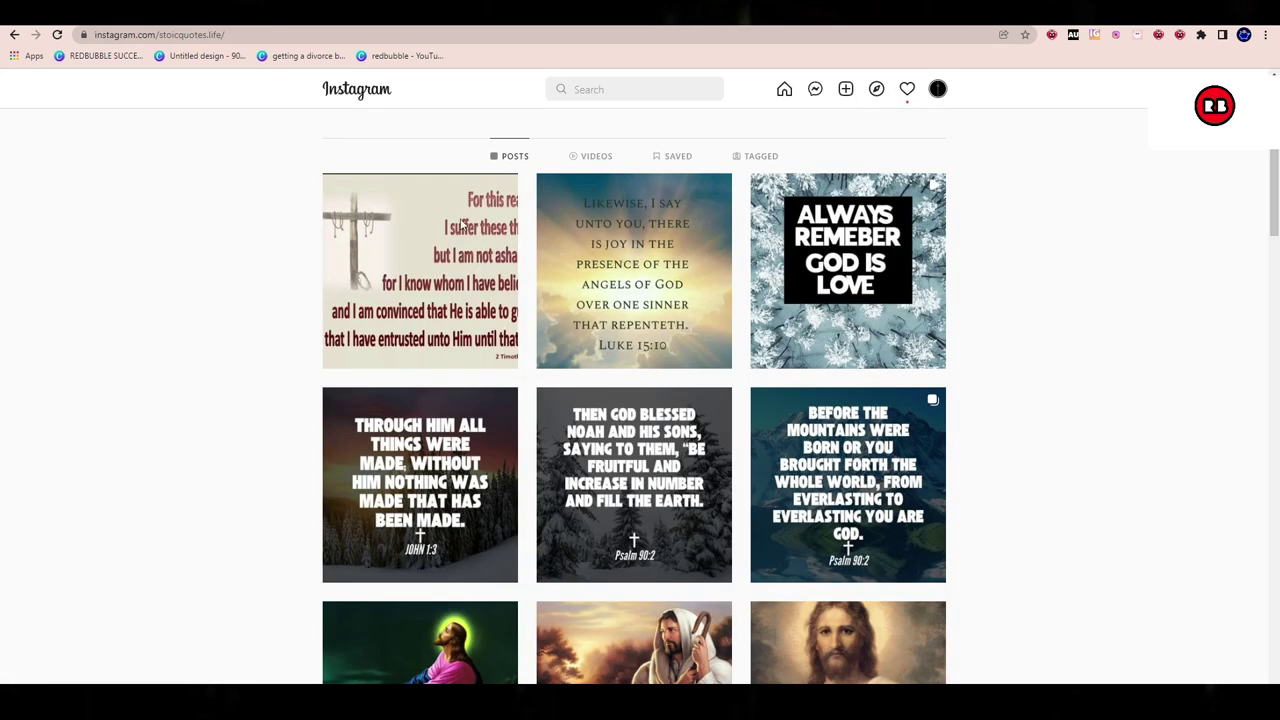
scroll(1066, 580, "up", 2)
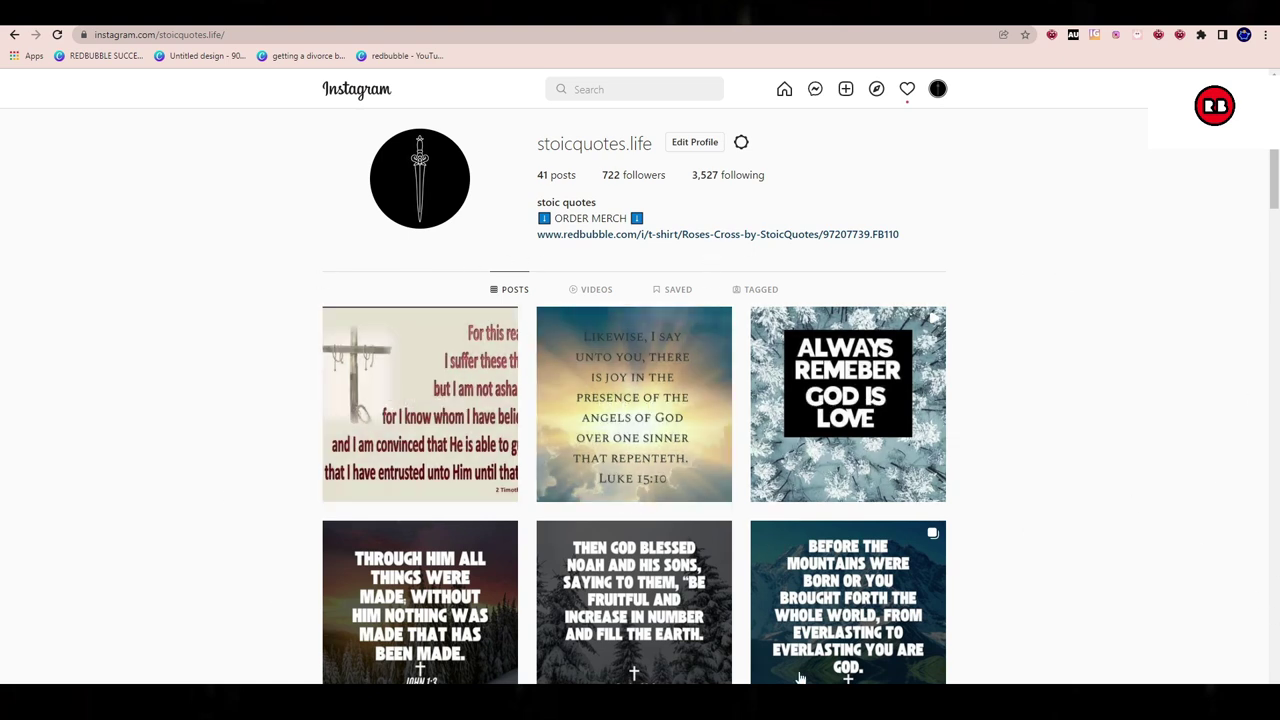
Open a Christian account from Instagram's recent searches list.
scroll(314, 466, "down", 5)
scroll(736, 378, "down", 3)
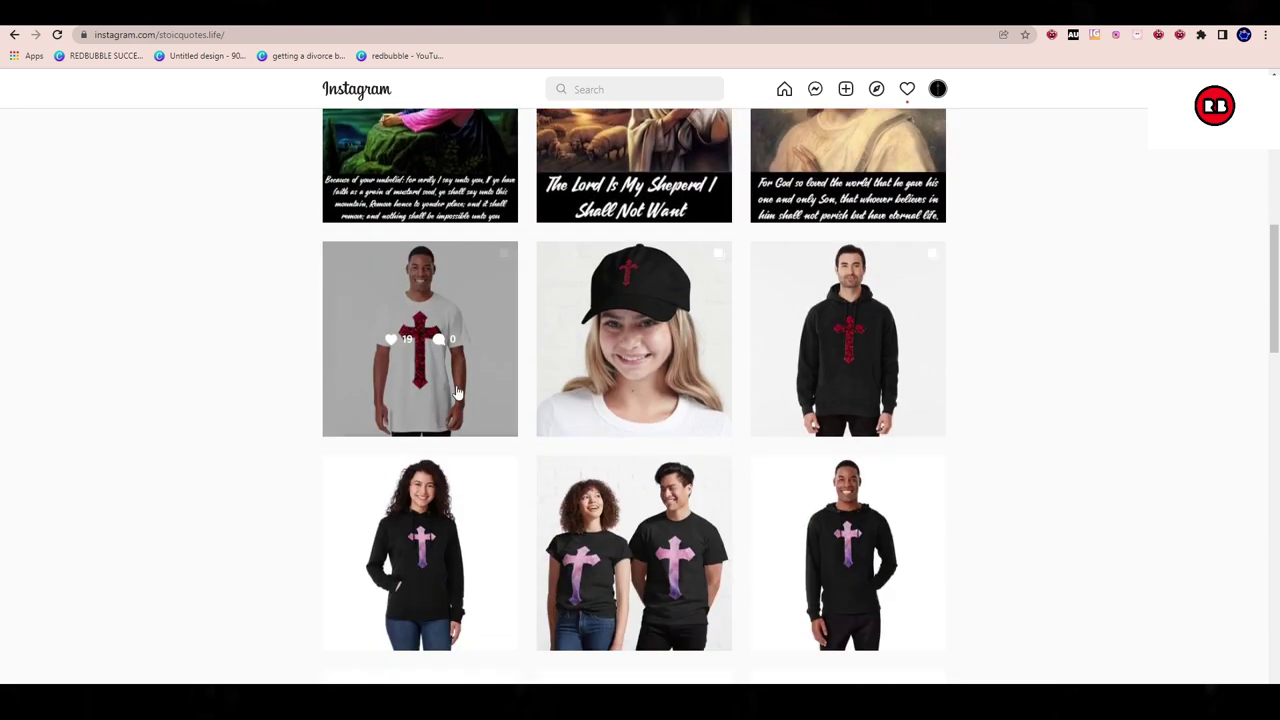
scroll(636, 338, "up", 3)
scroll(636, 338, "up", 5)
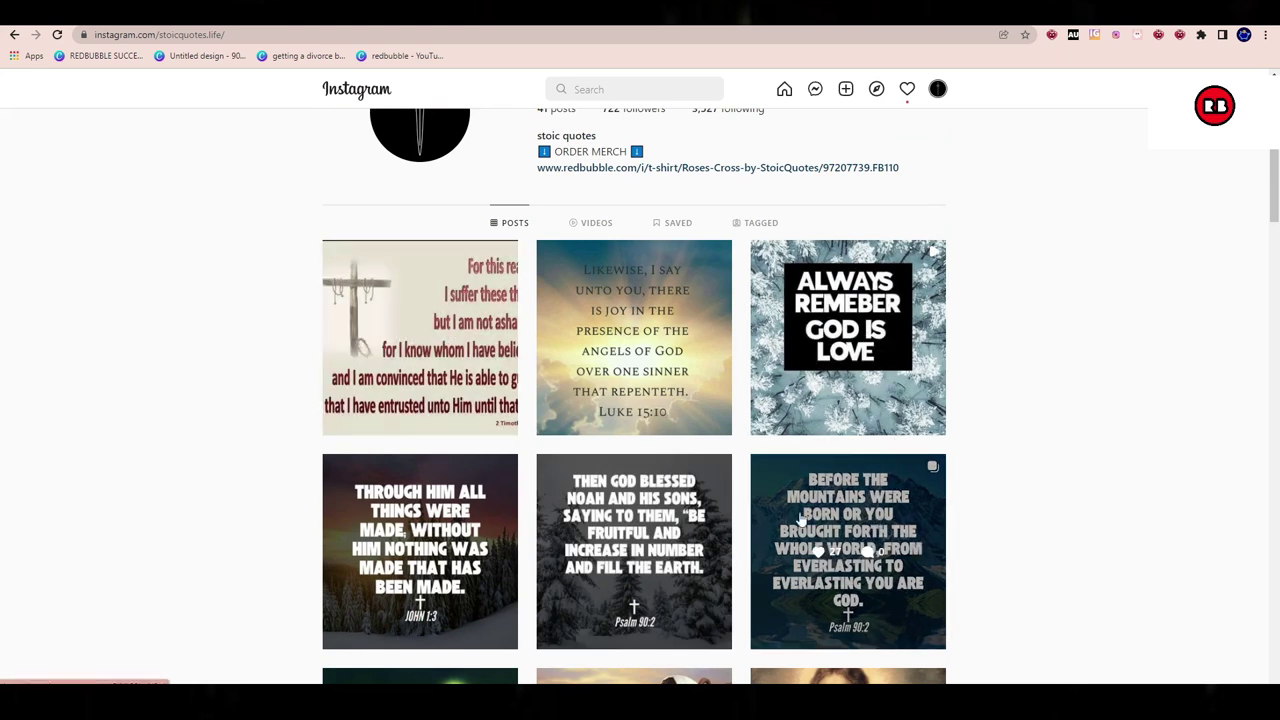
scroll(755, 425, "up", 1)
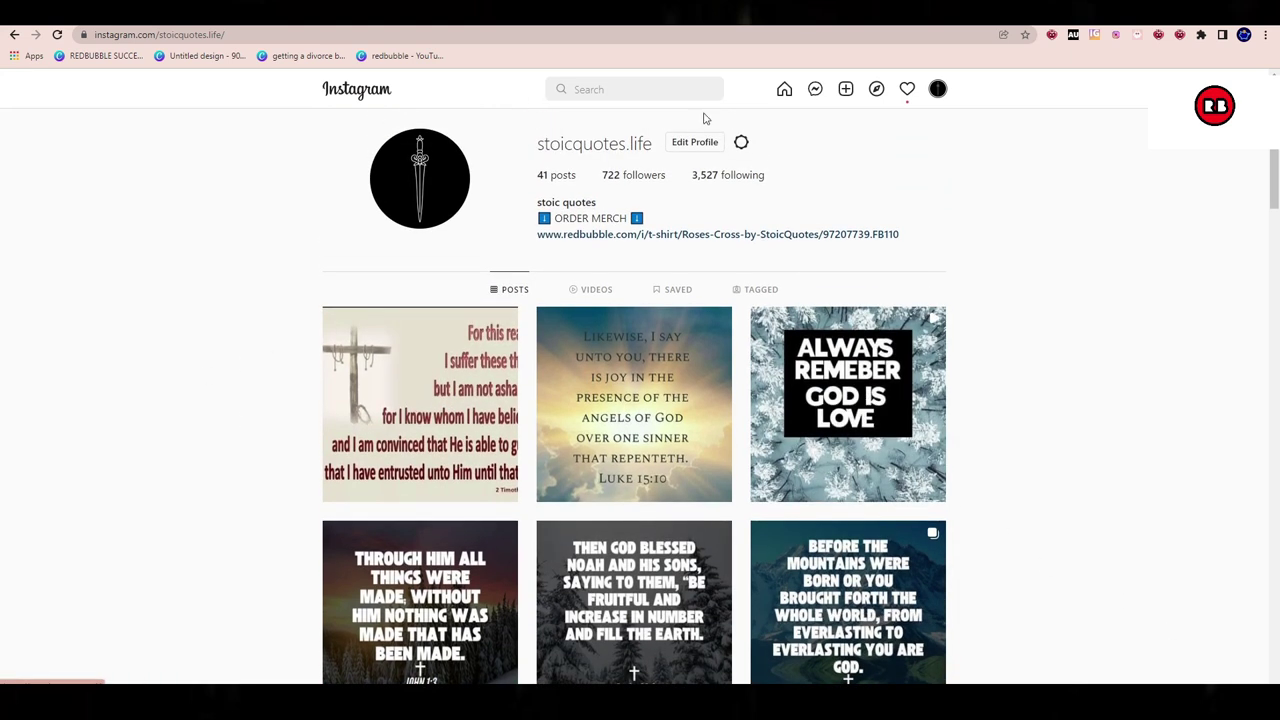
left_click(675, 92)
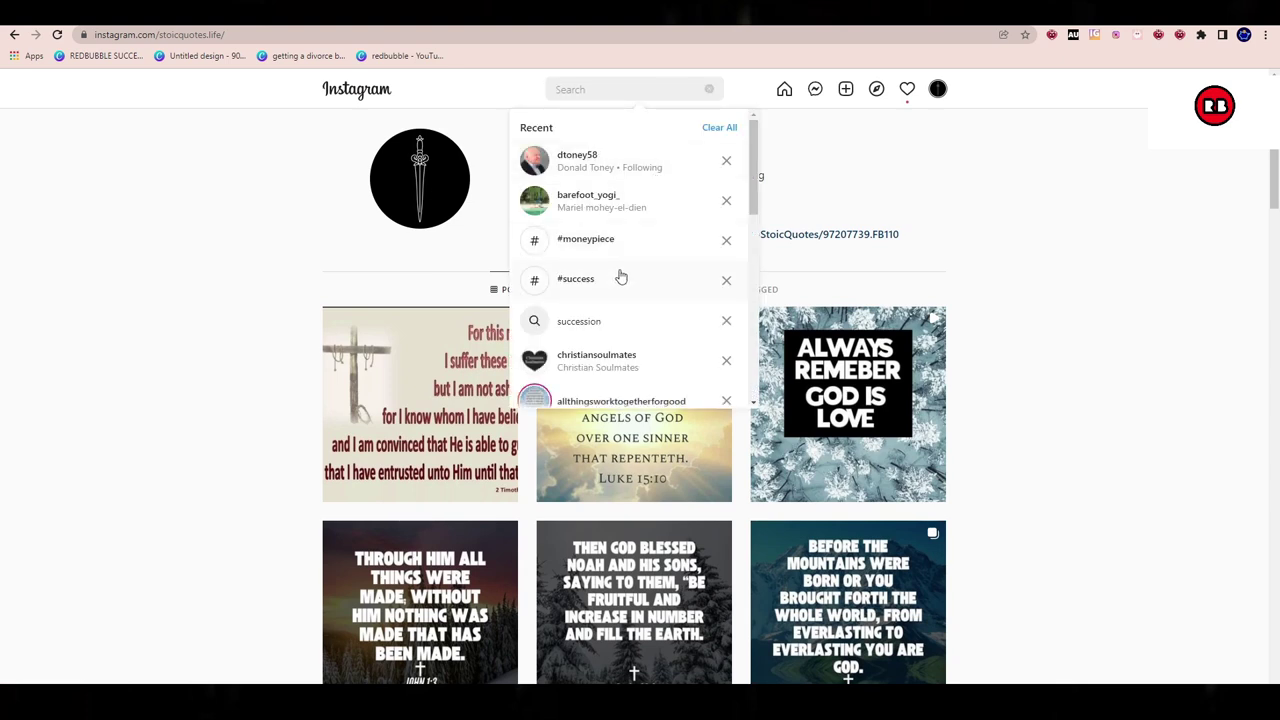
scroll(609, 231, "down", 4)
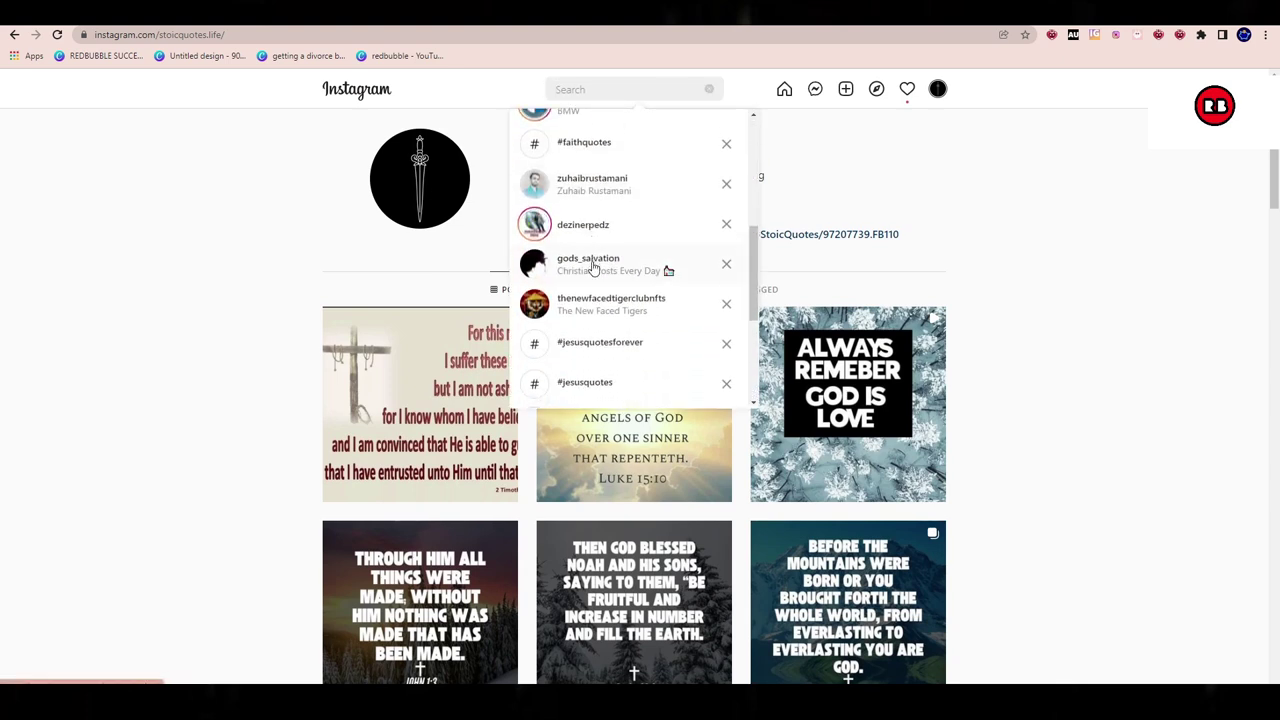
scroll(593, 268, "down", 3)
scroll(596, 308, "down", 2)
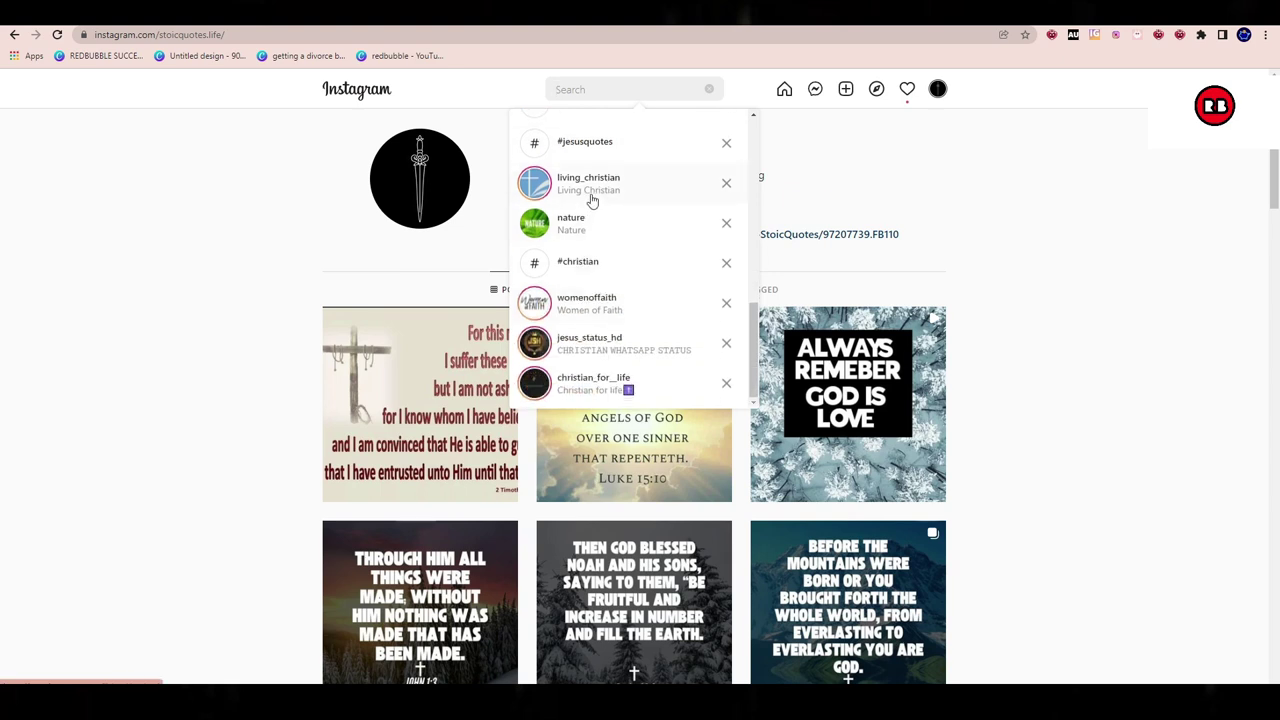
left_click(596, 193)
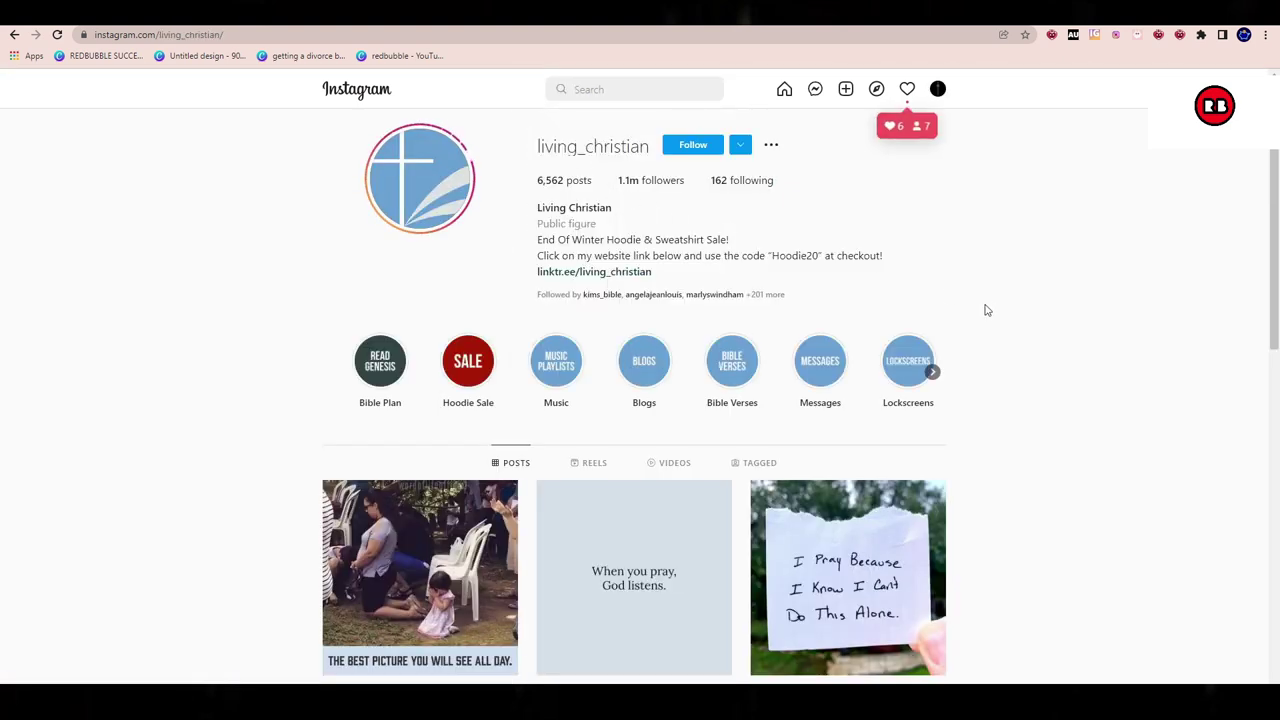
Skim that account, then return to your own profile and scroll its posts.
scroll(957, 317, "down", 6)
scroll(640, 300, "down", 3)
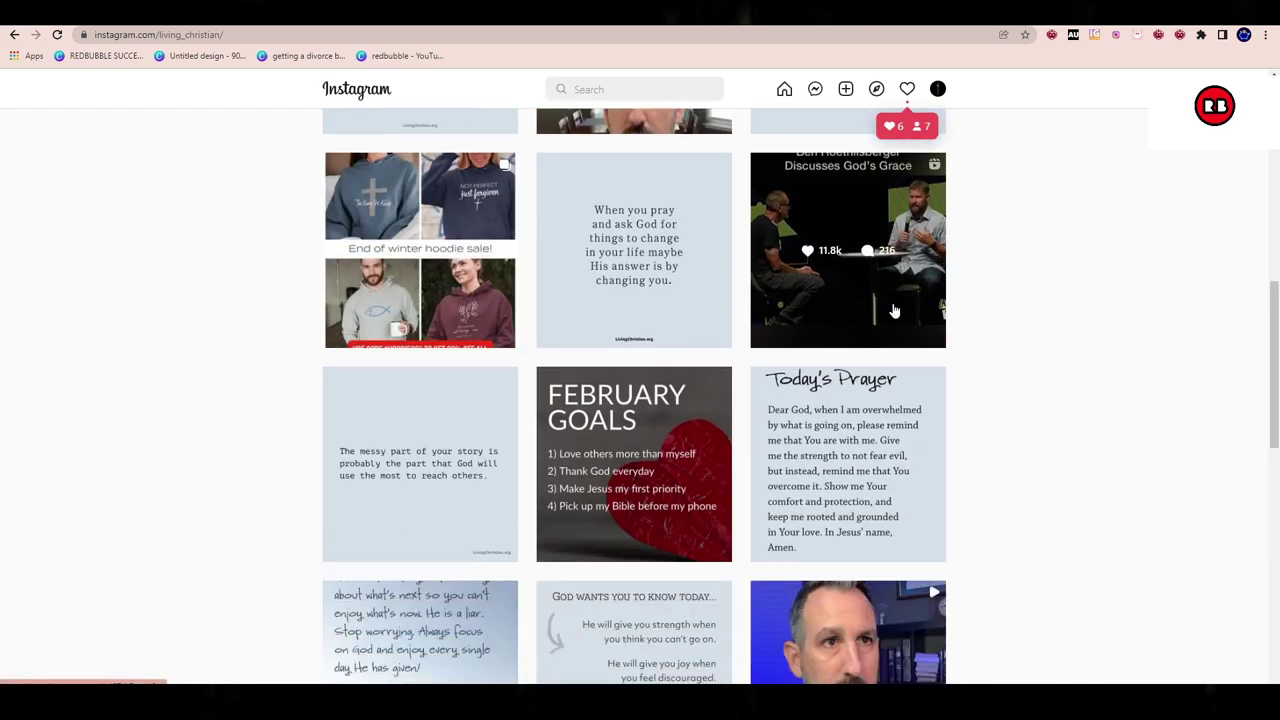
scroll(766, 251, "up", 7)
left_click(938, 89)
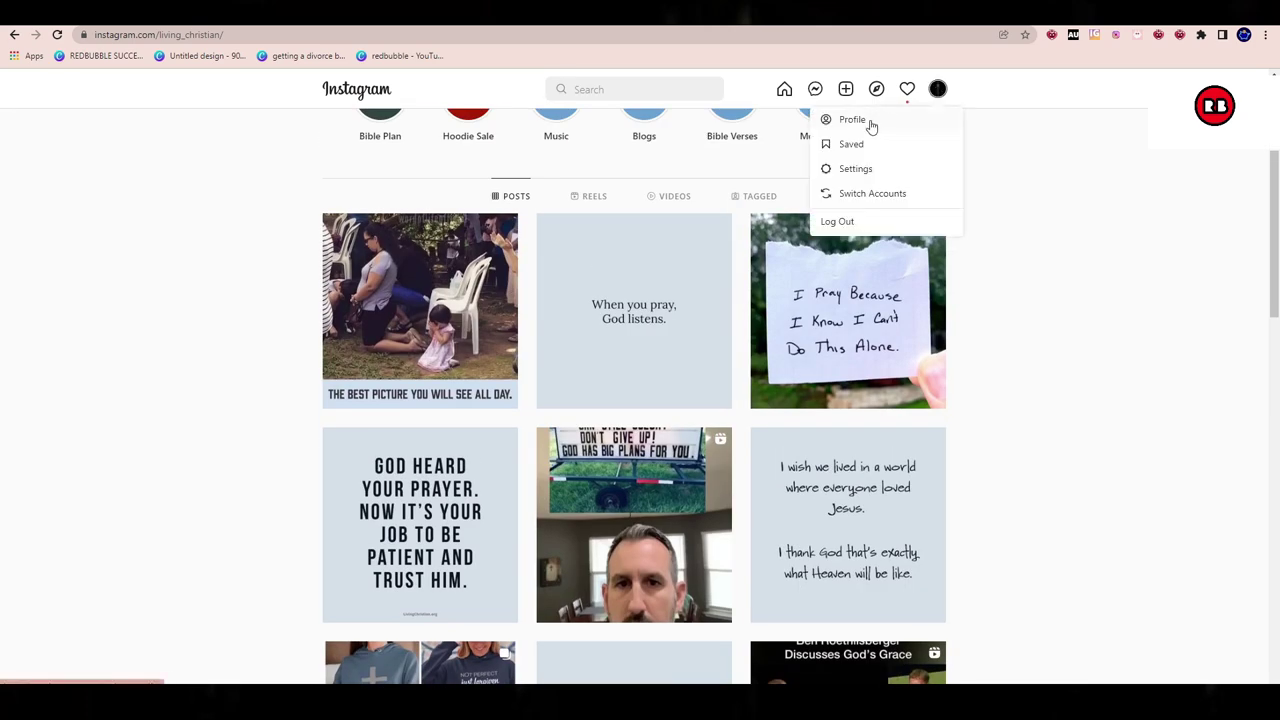
left_click(866, 125)
scroll(613, 490, "down", 3)
scroll(613, 490, "down", 1)
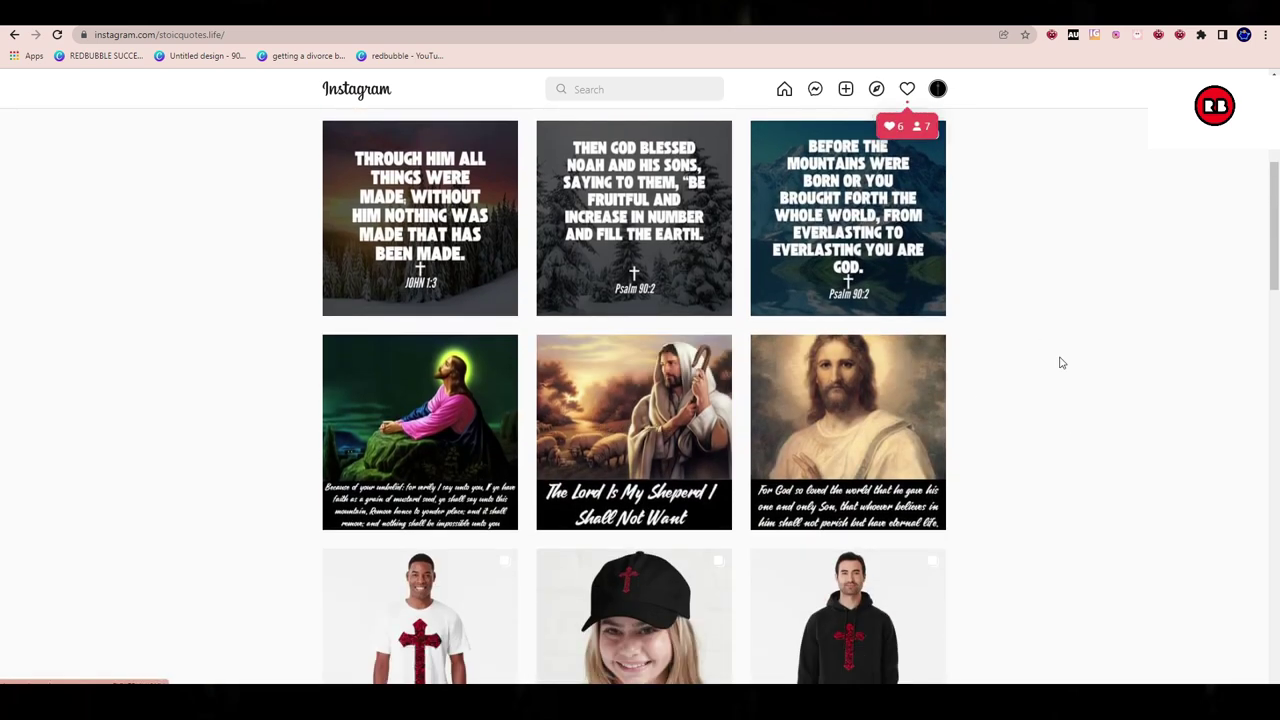
scroll(687, 397, "up", 4)
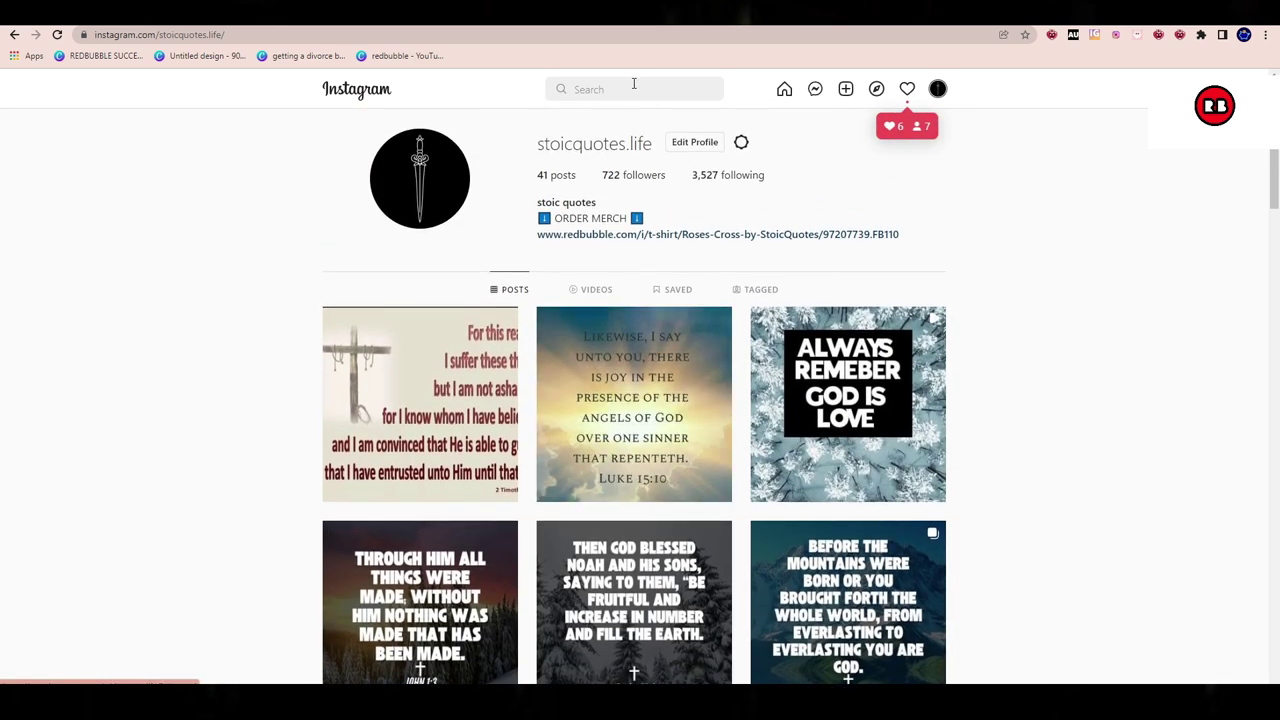
Open the allthingsworktogetherforgood account from recent searches and its Exodus 14:13 post.
left_click(634, 89)
scroll(613, 299, "down", 3)
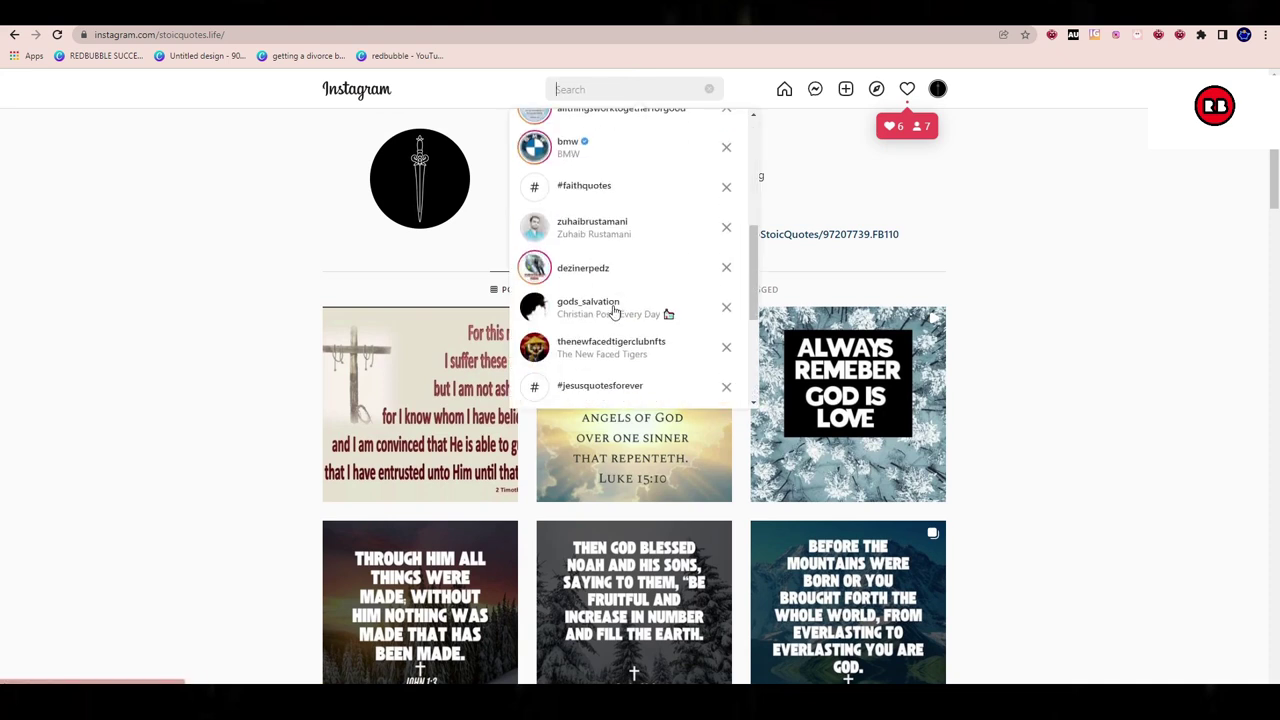
scroll(600, 295, "down", 3)
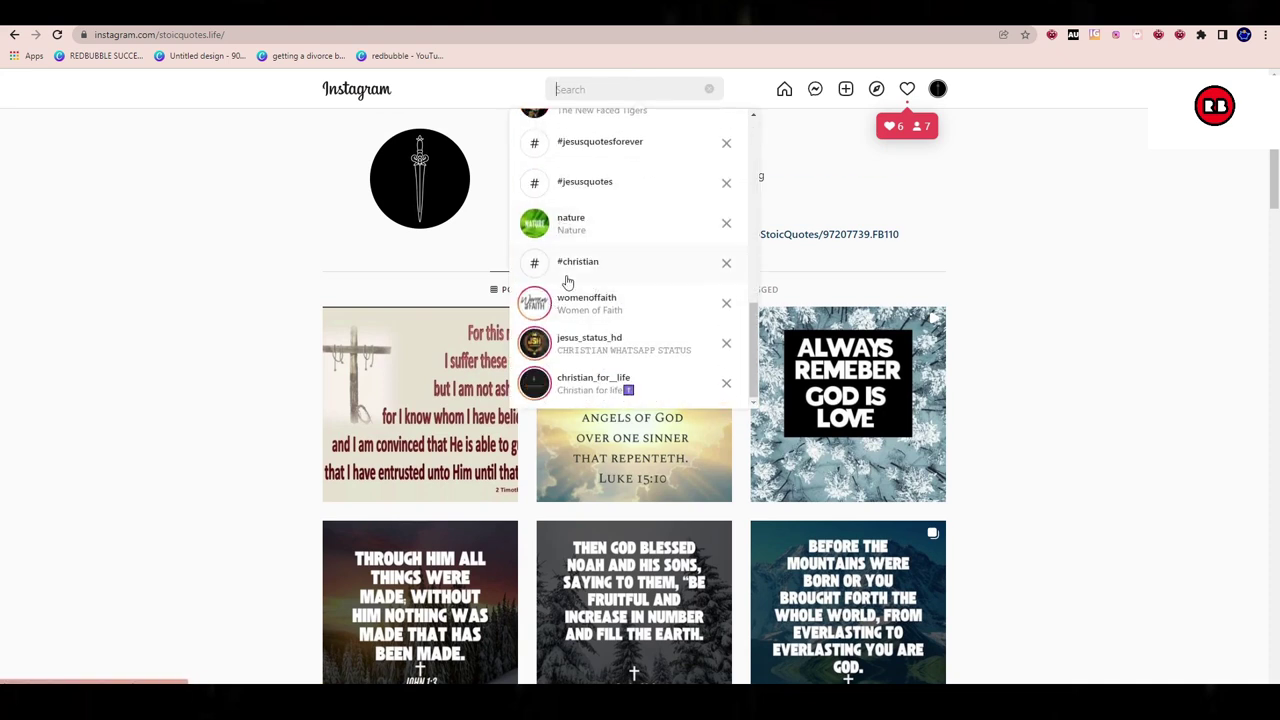
scroll(566, 285, "down", 1)
scroll(588, 325, "up", 1)
scroll(578, 290, "up", 4)
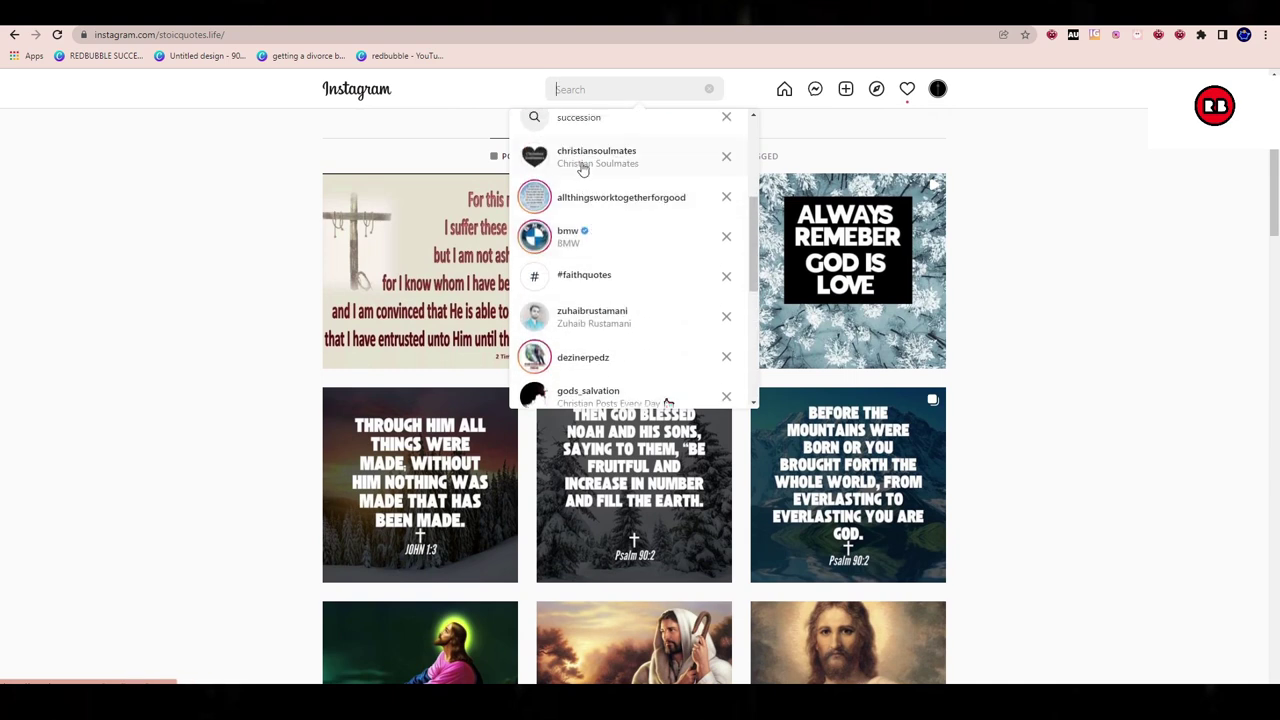
left_click(590, 206)
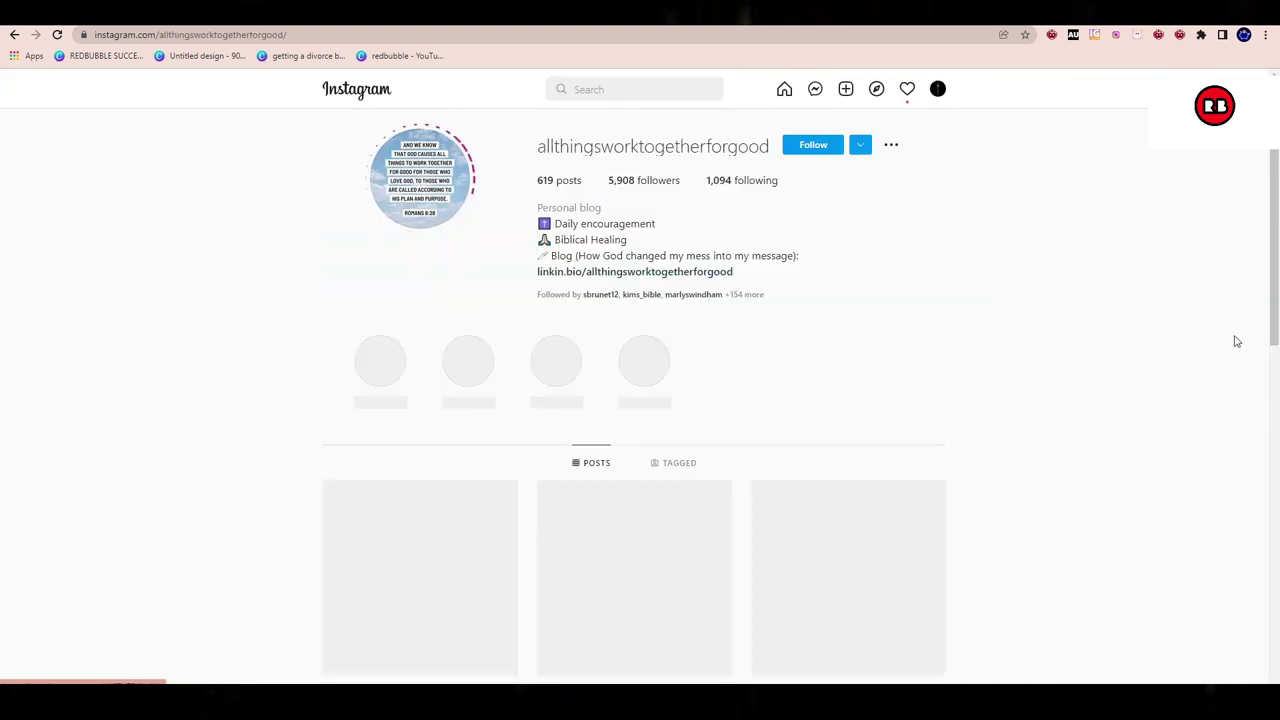
scroll(514, 368, "down", 3)
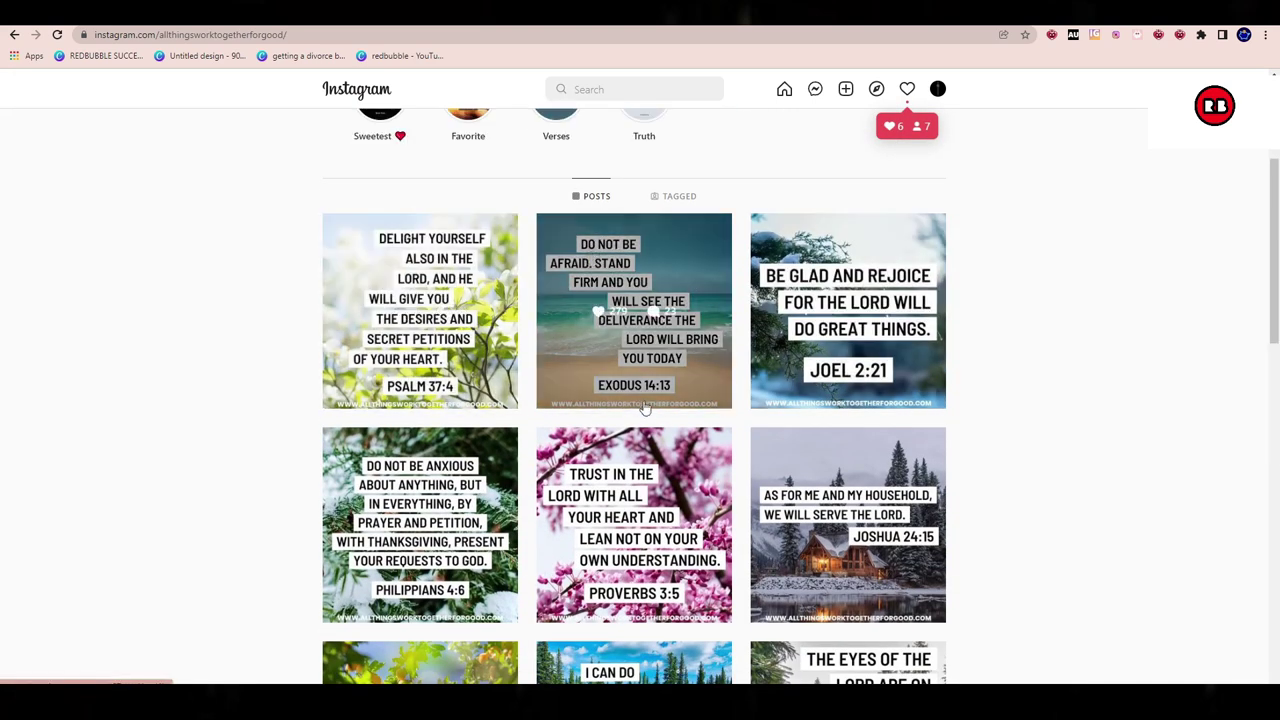
left_click(680, 234)
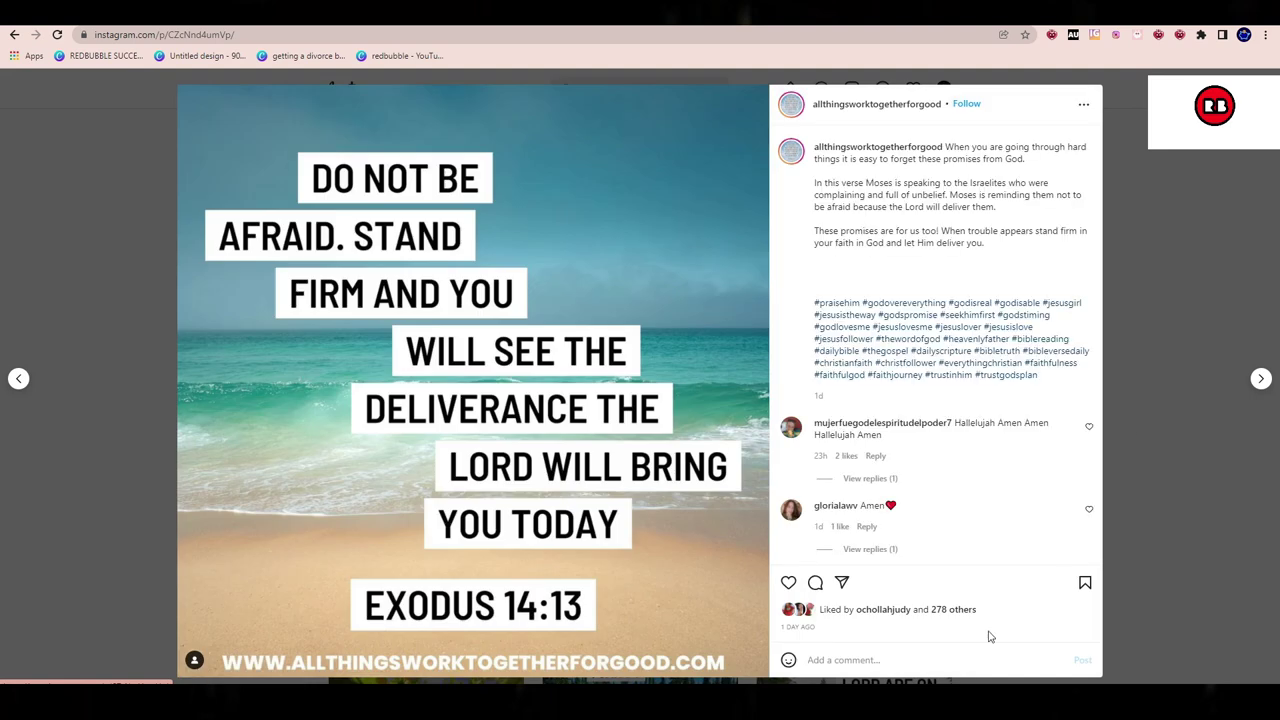
Open the Exodus 14:13 post's likers list and start the bot auto-following them.
left_click(966, 609)
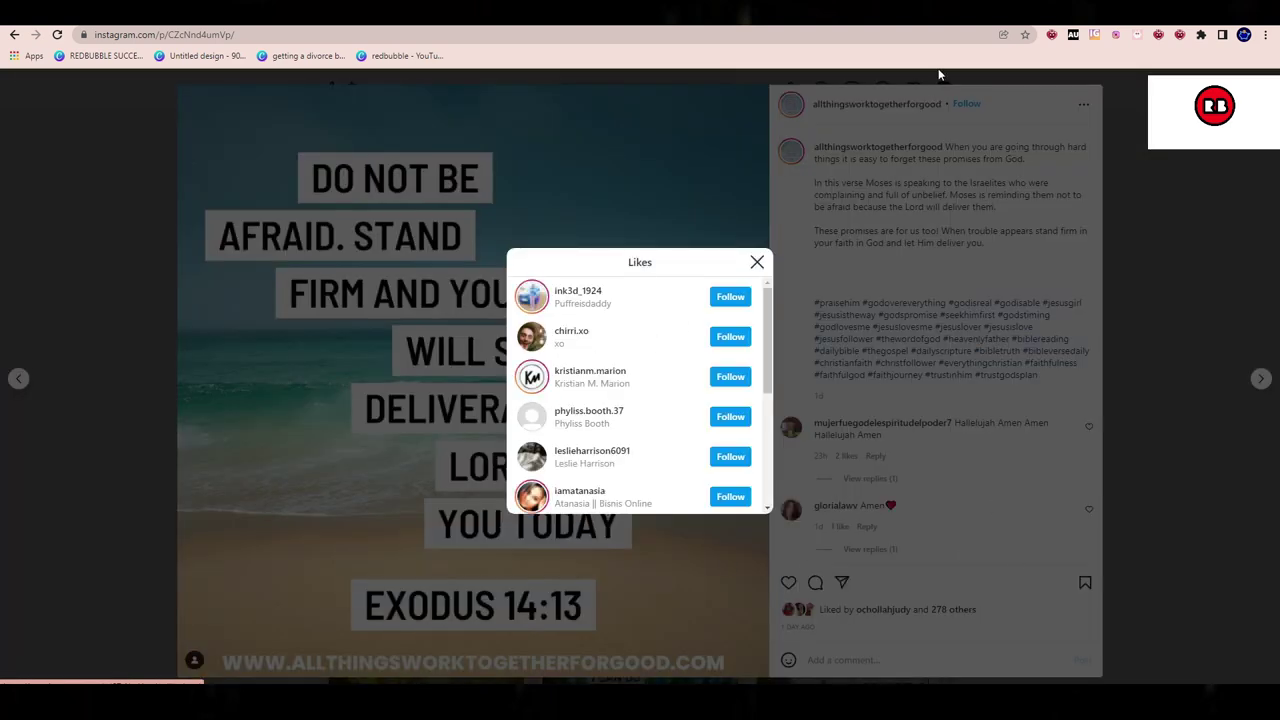
left_click(1052, 37)
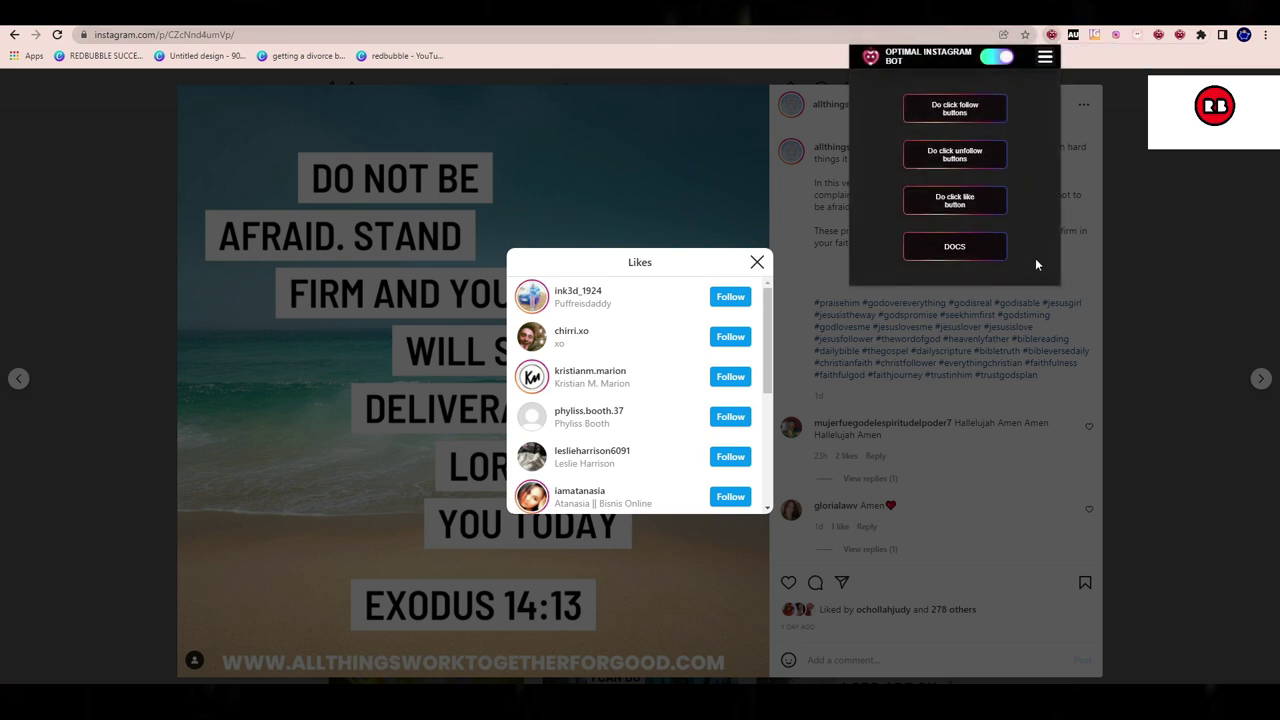
left_click(1045, 56)
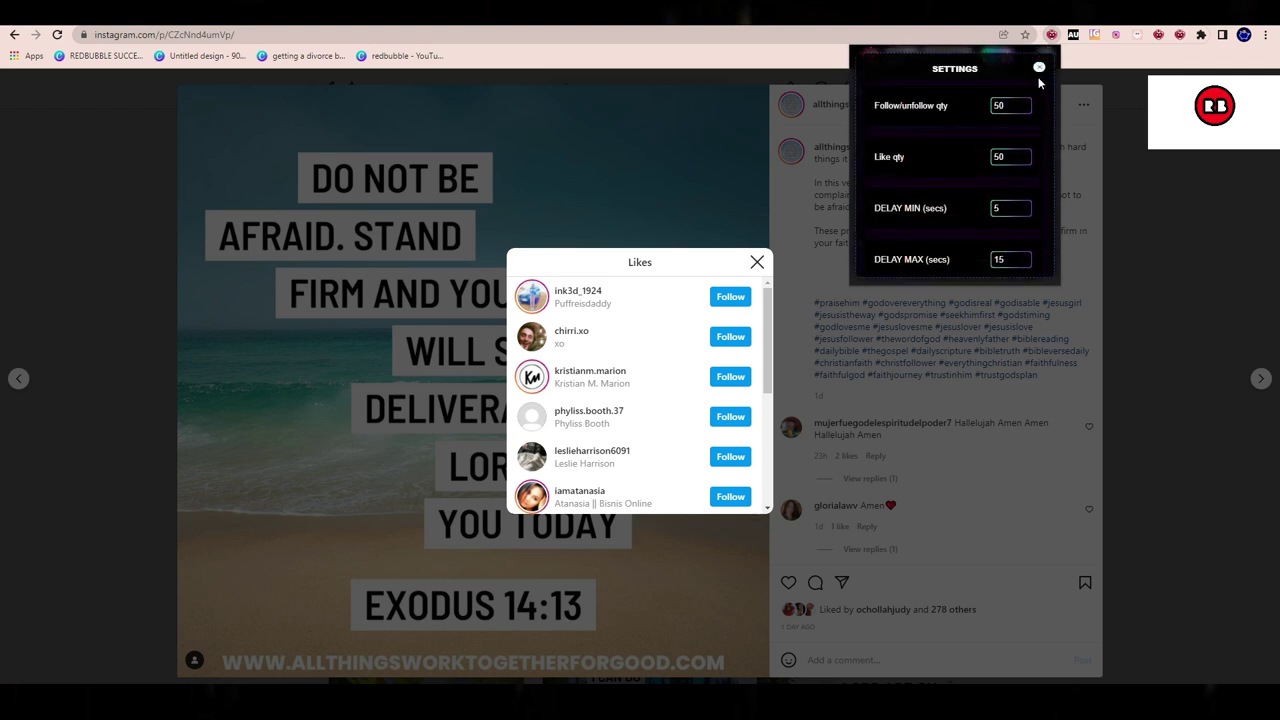
left_click(1039, 67)
left_click(995, 110)
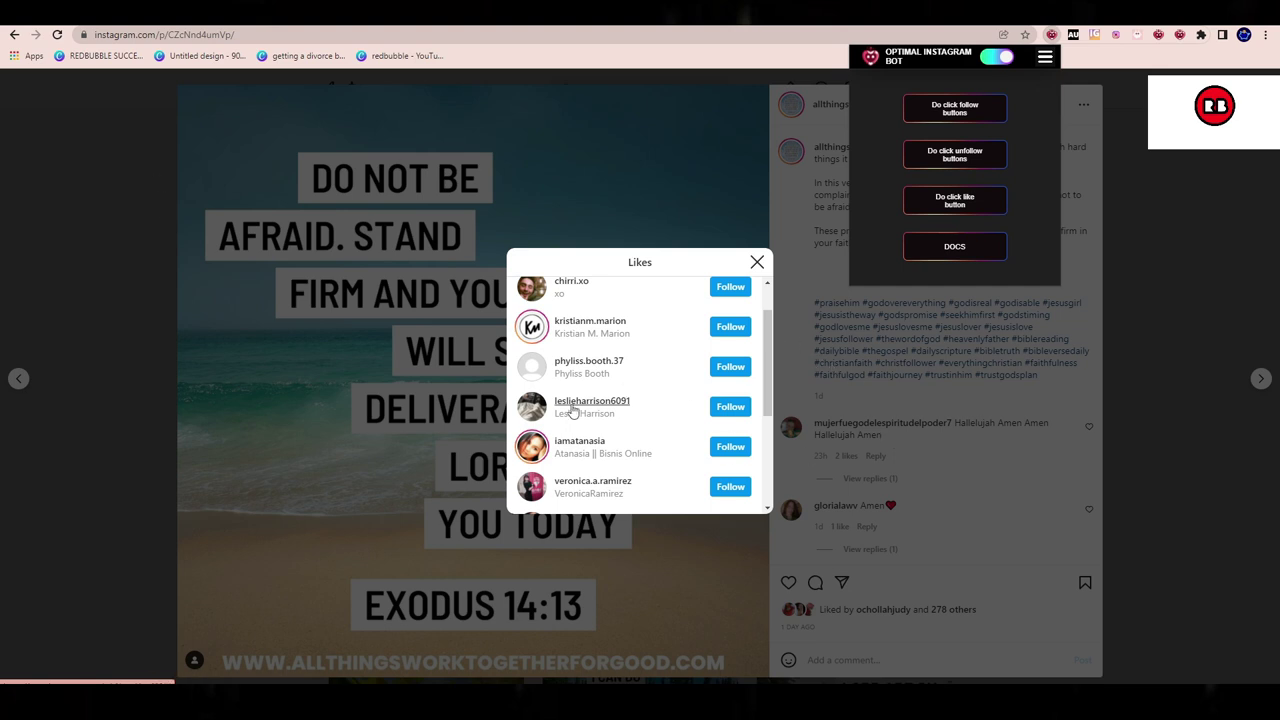
Review the bot's quantity and delay settings, then switch the bot off.
scroll(686, 331, "up", 1)
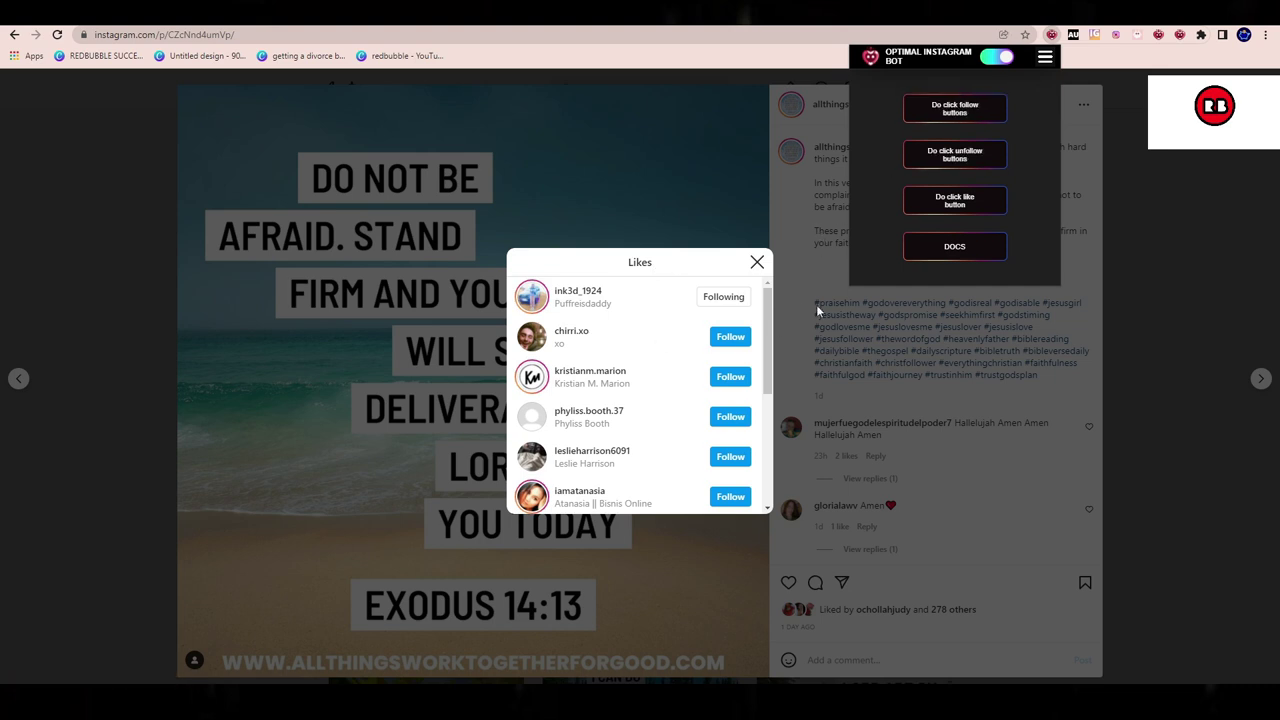
left_click(1045, 56)
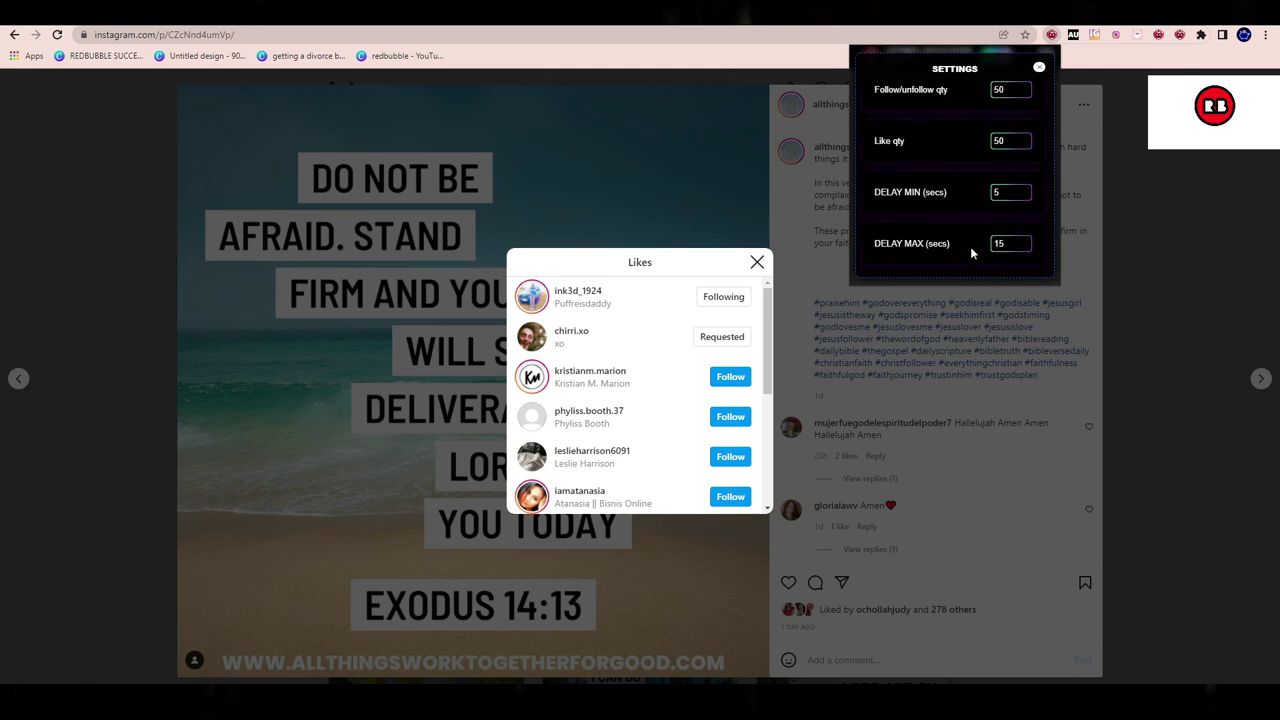
left_click(1038, 70)
left_click(998, 58)
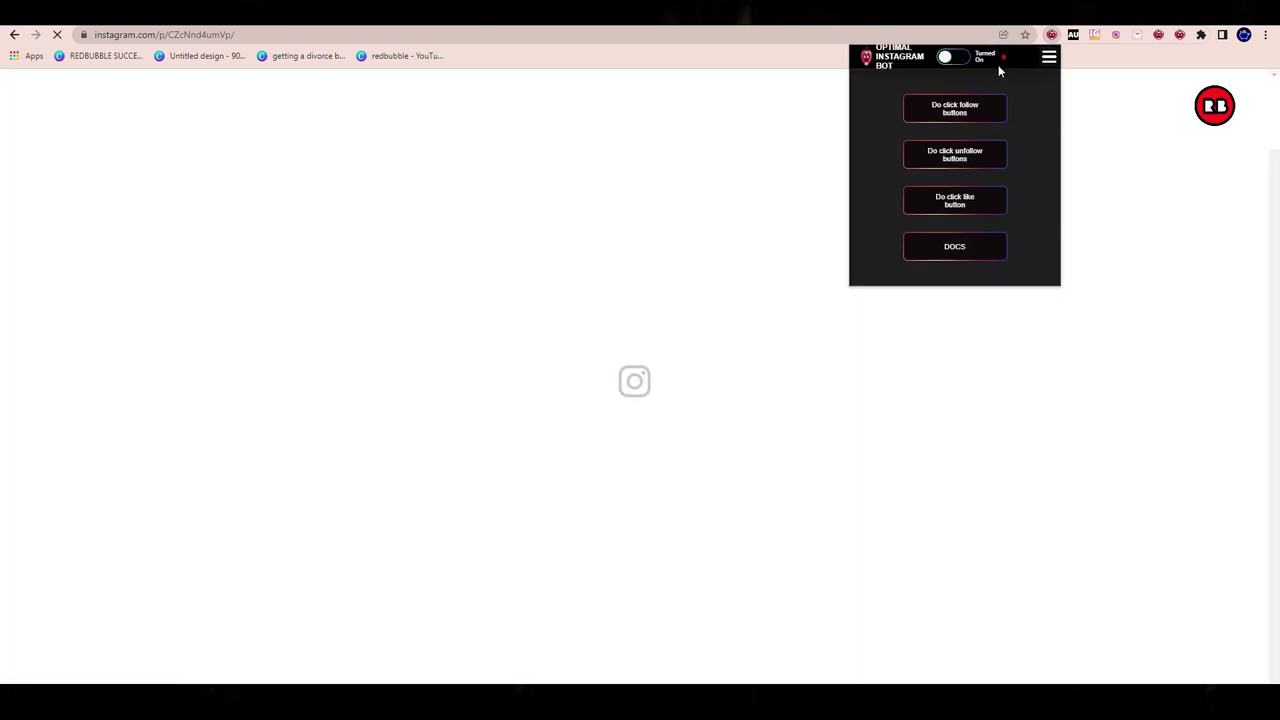
left_click_drag(1054, 314, 1037, 86)
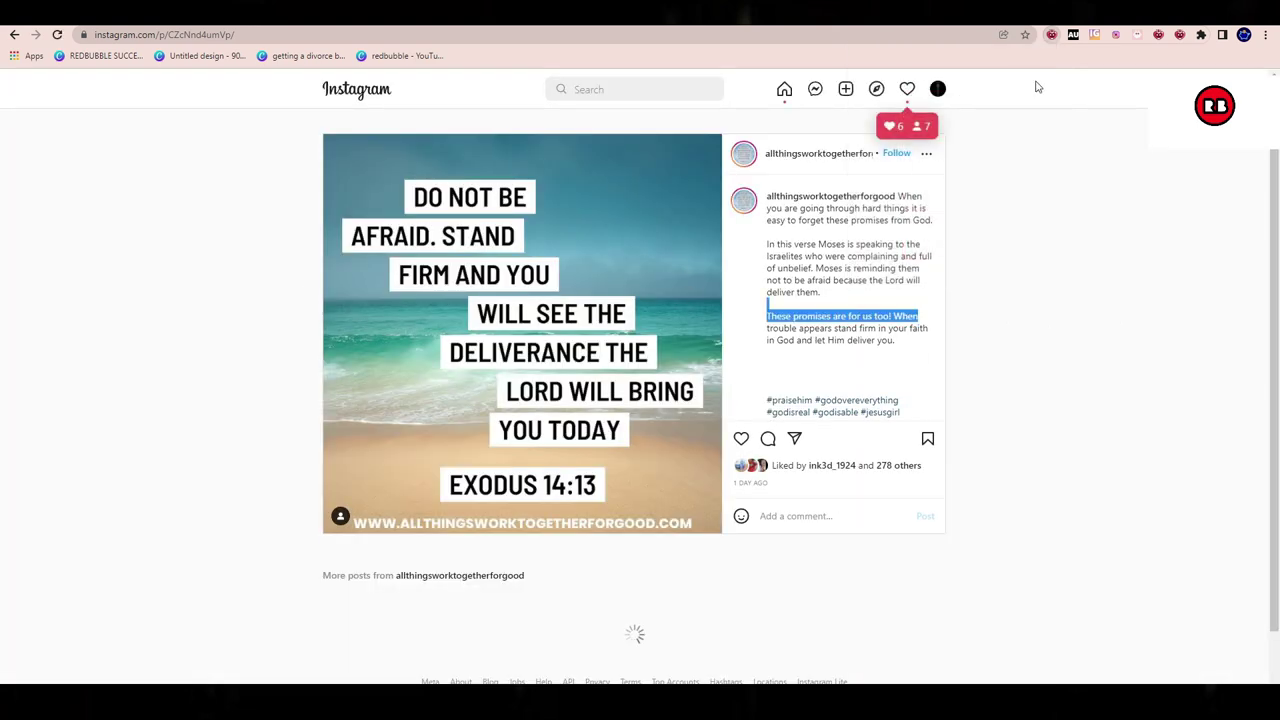
left_click(684, 88)
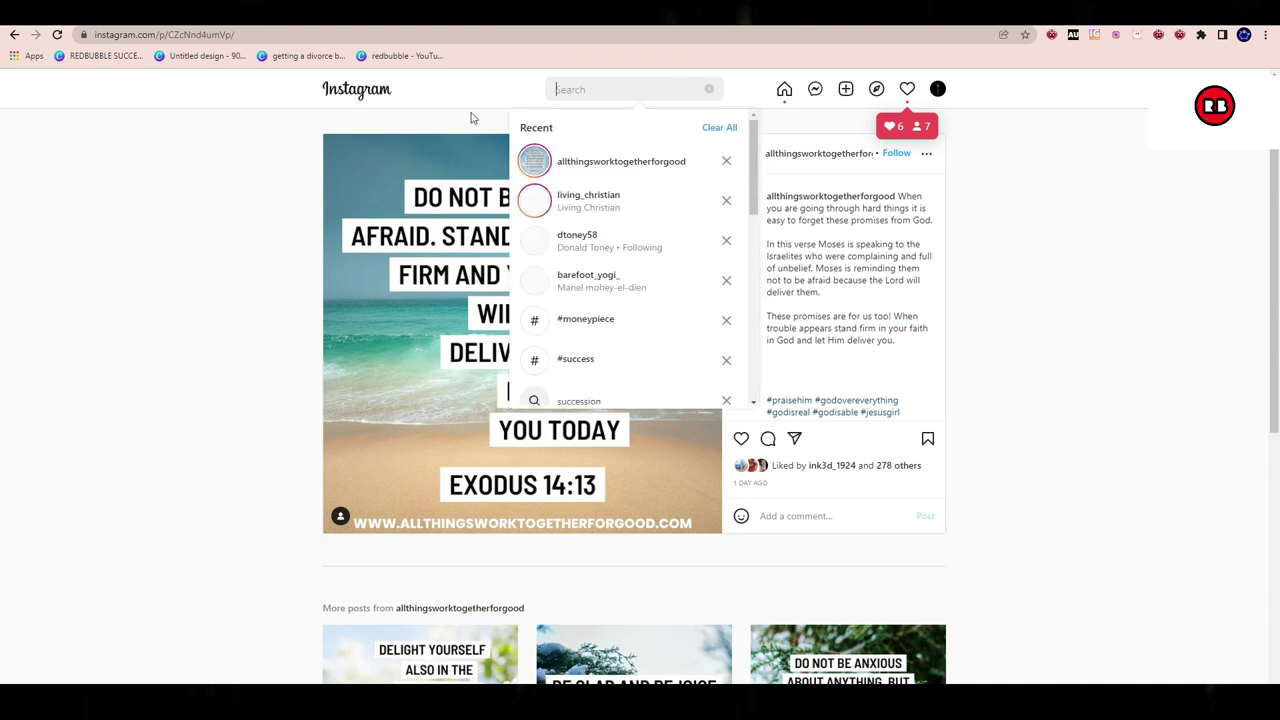
left_click(608, 246)
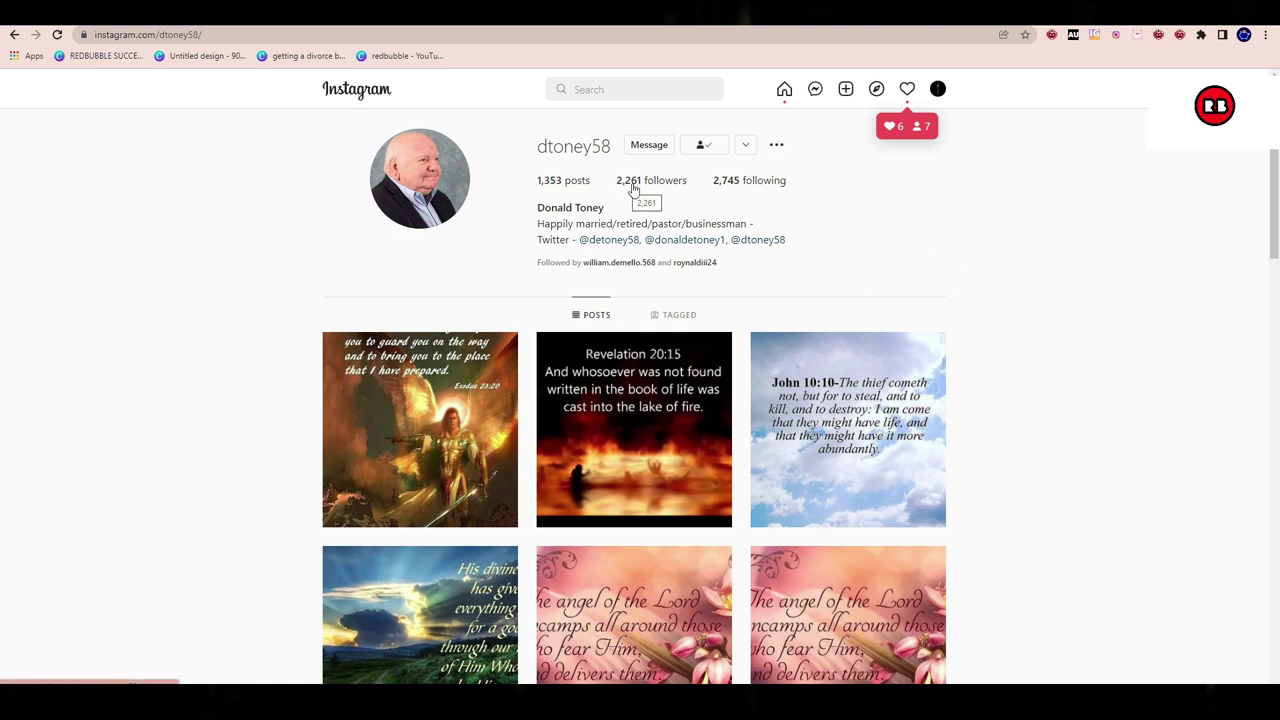
scroll(1075, 595, "down", 4)
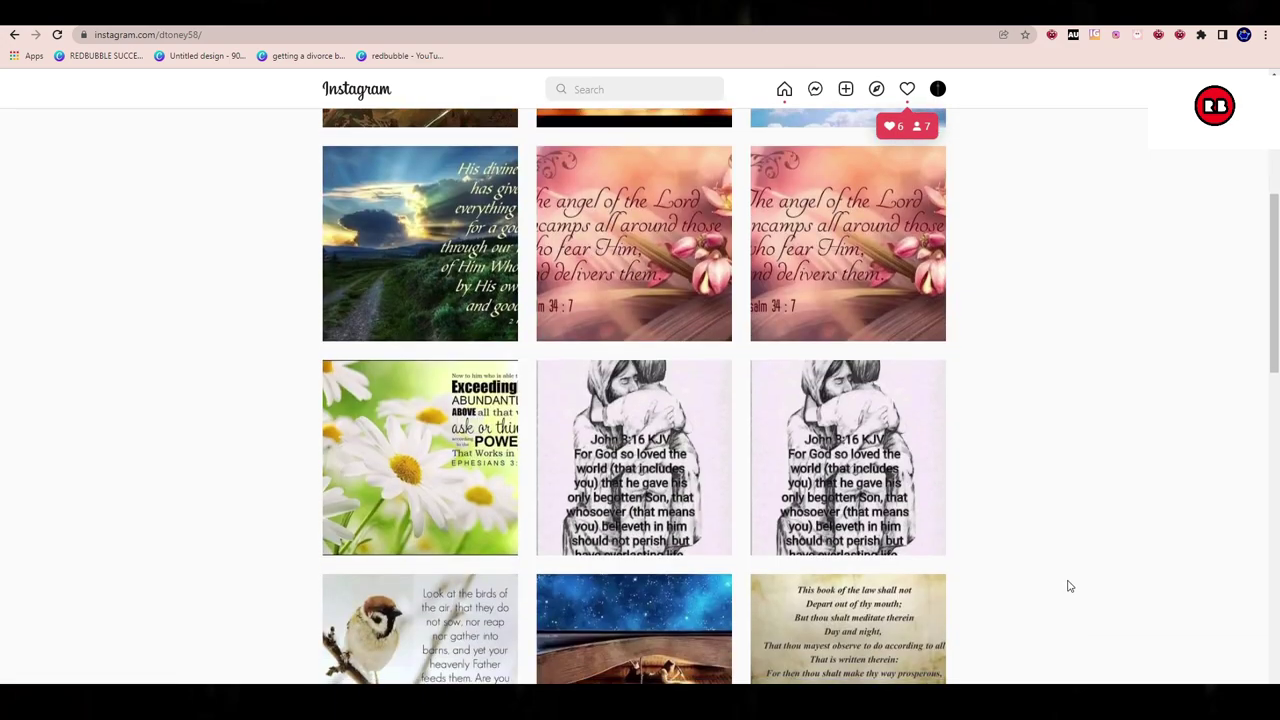
scroll(1068, 586, "down", 10)
scroll(669, 403, "up", 8)
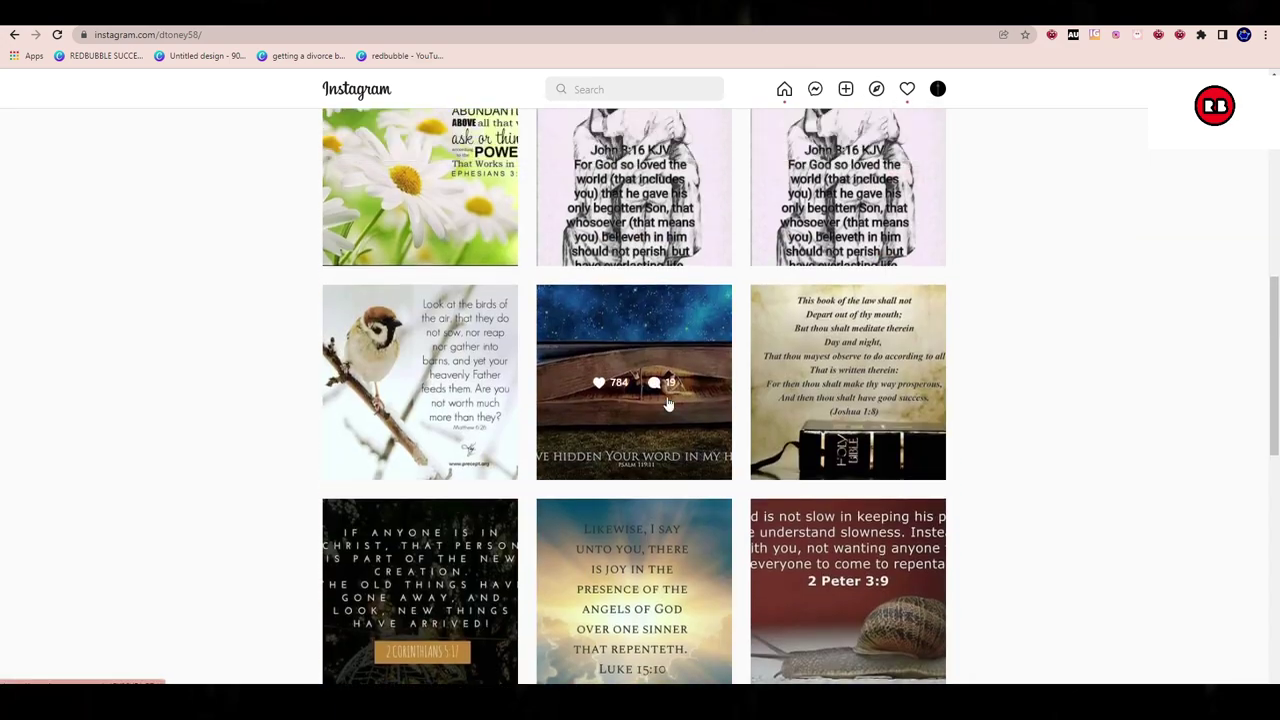
scroll(669, 403, "up", 5)
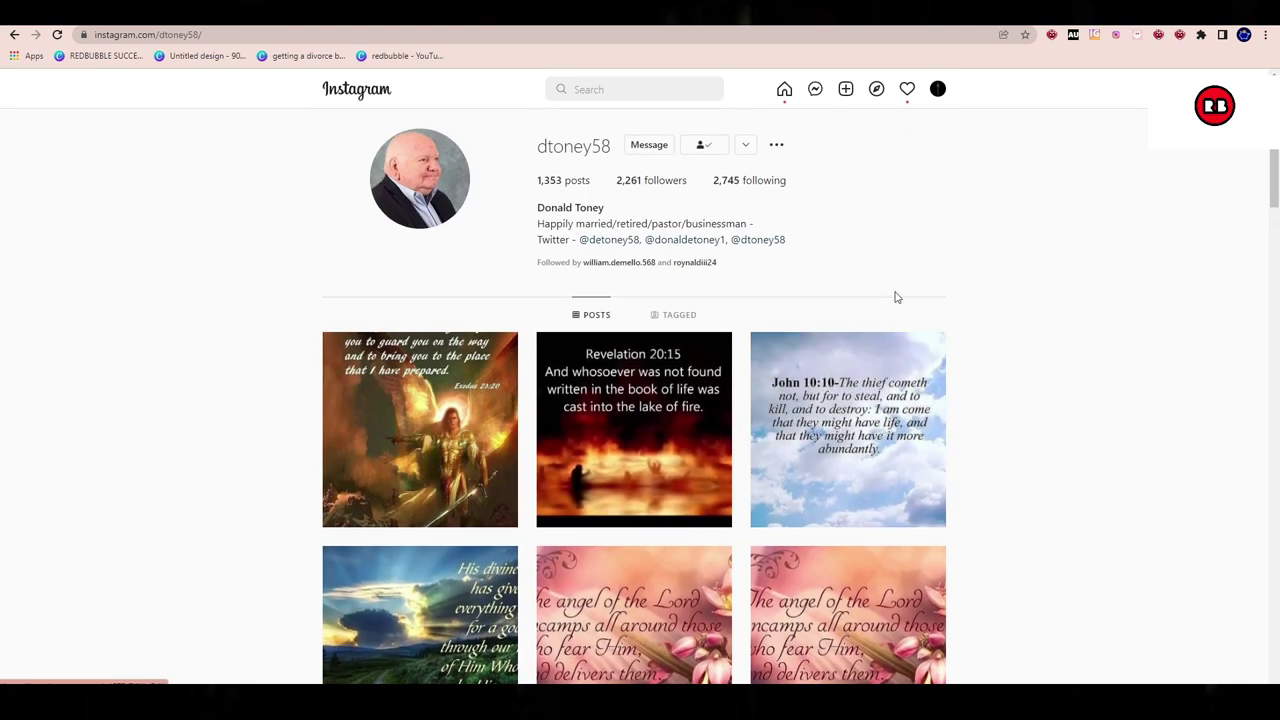
scroll(620, 215, "down", 15)
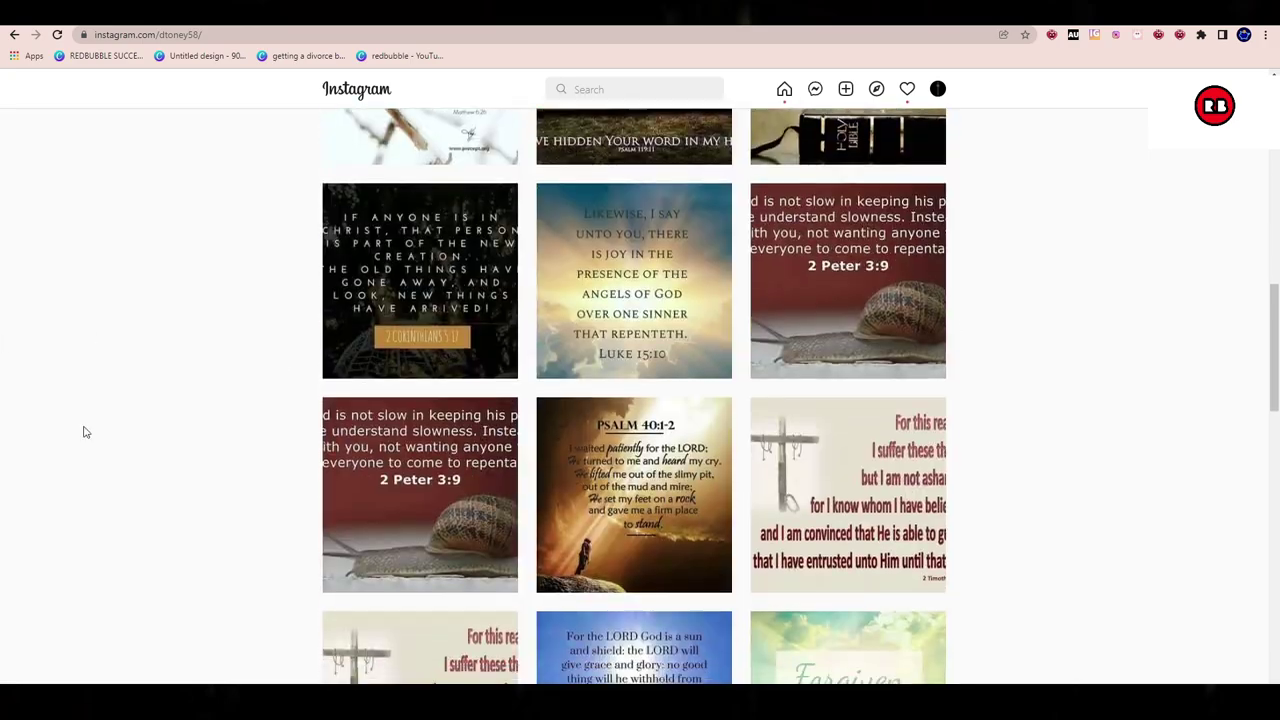
scroll(227, 418, "down", 10)
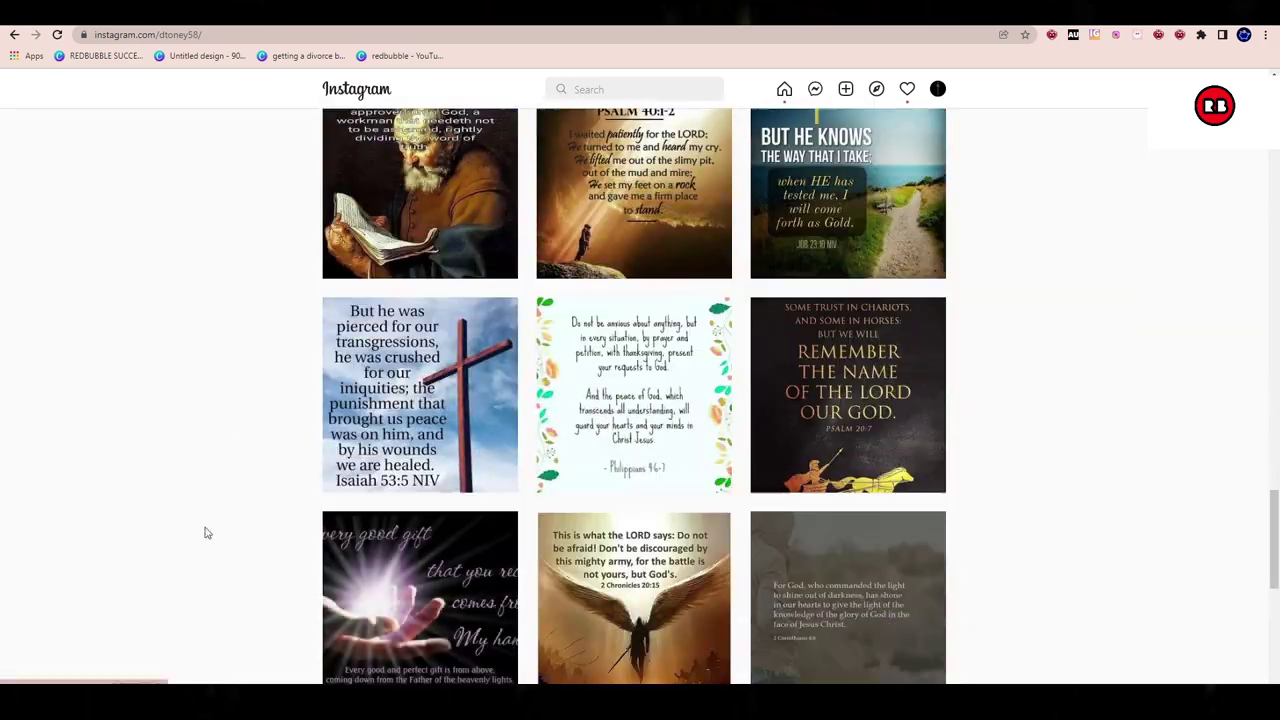
scroll(200, 510, "down", 12)
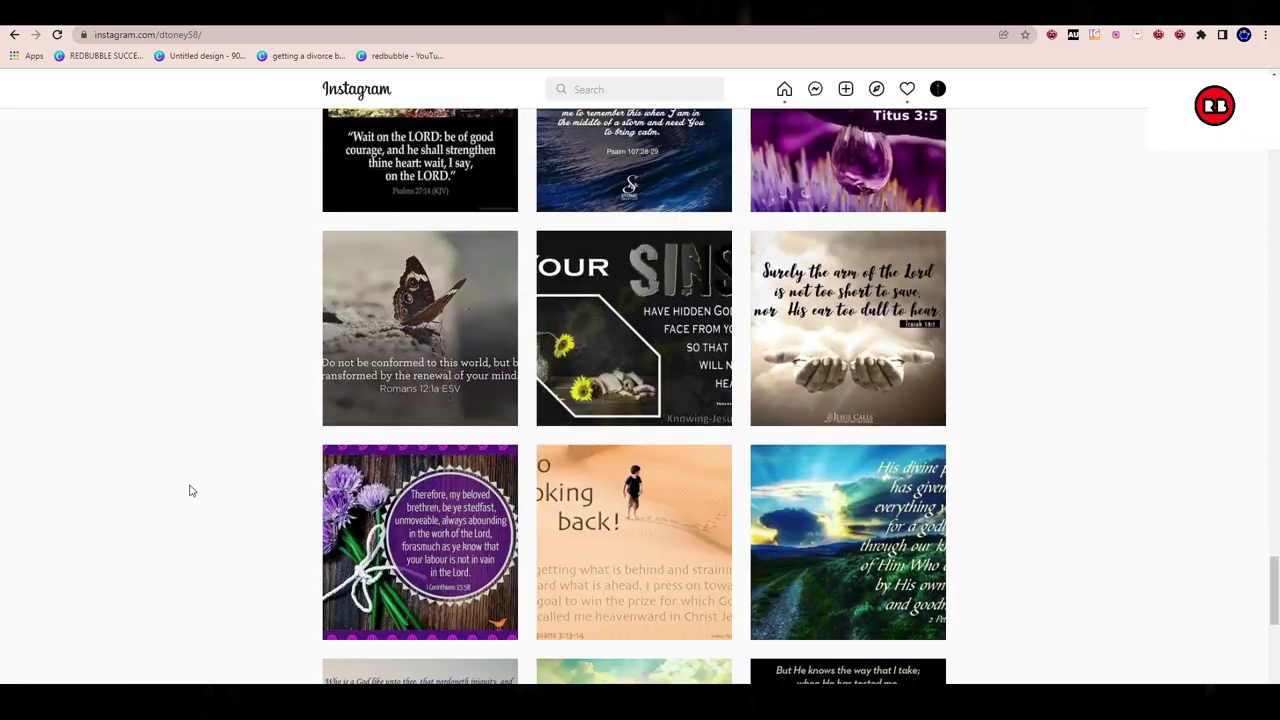
scroll(192, 487, "down", 14)
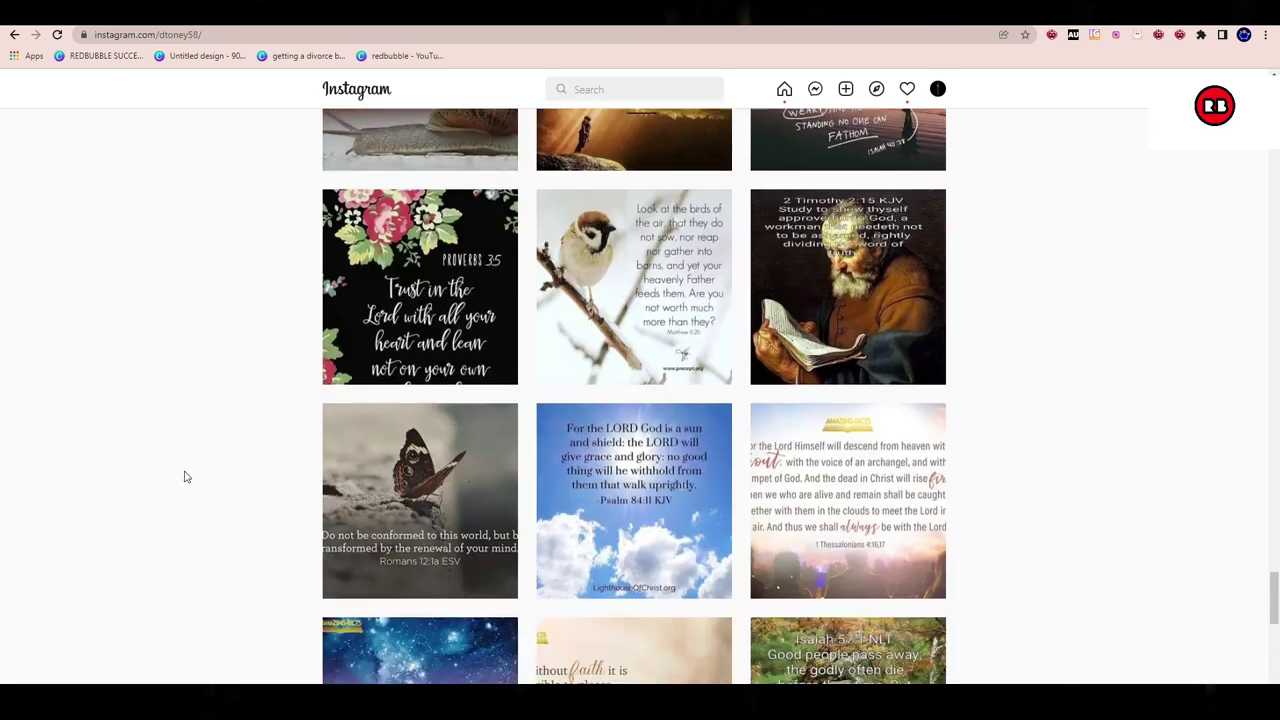
scroll(176, 468, "down", 6)
scroll(174, 467, "up", 10)
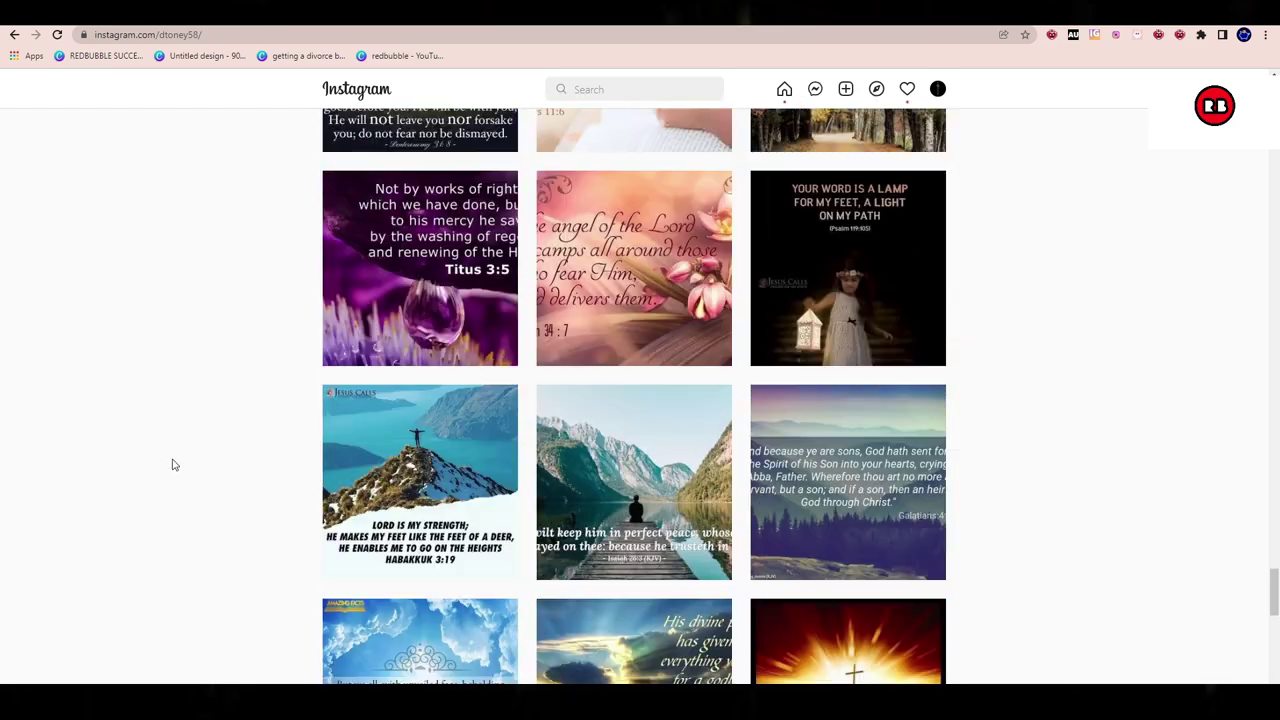
scroll(170, 468, "up", 10)
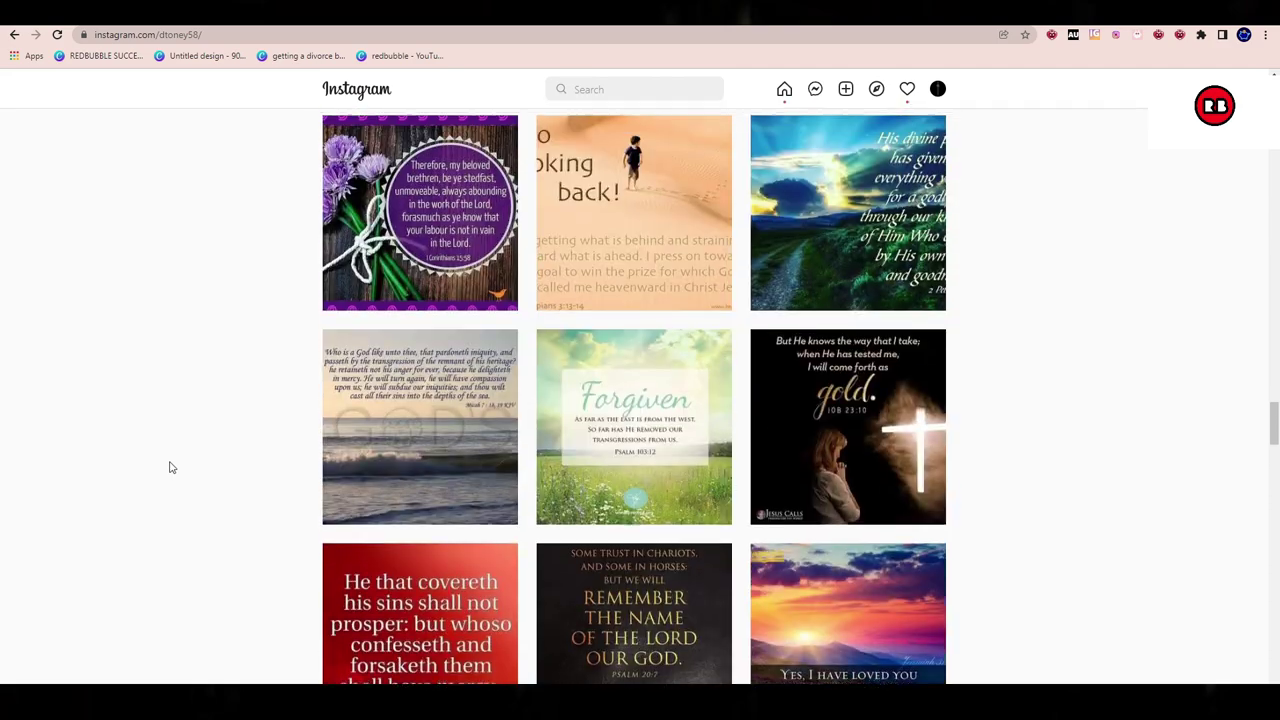
scroll(165, 467, "up", 10)
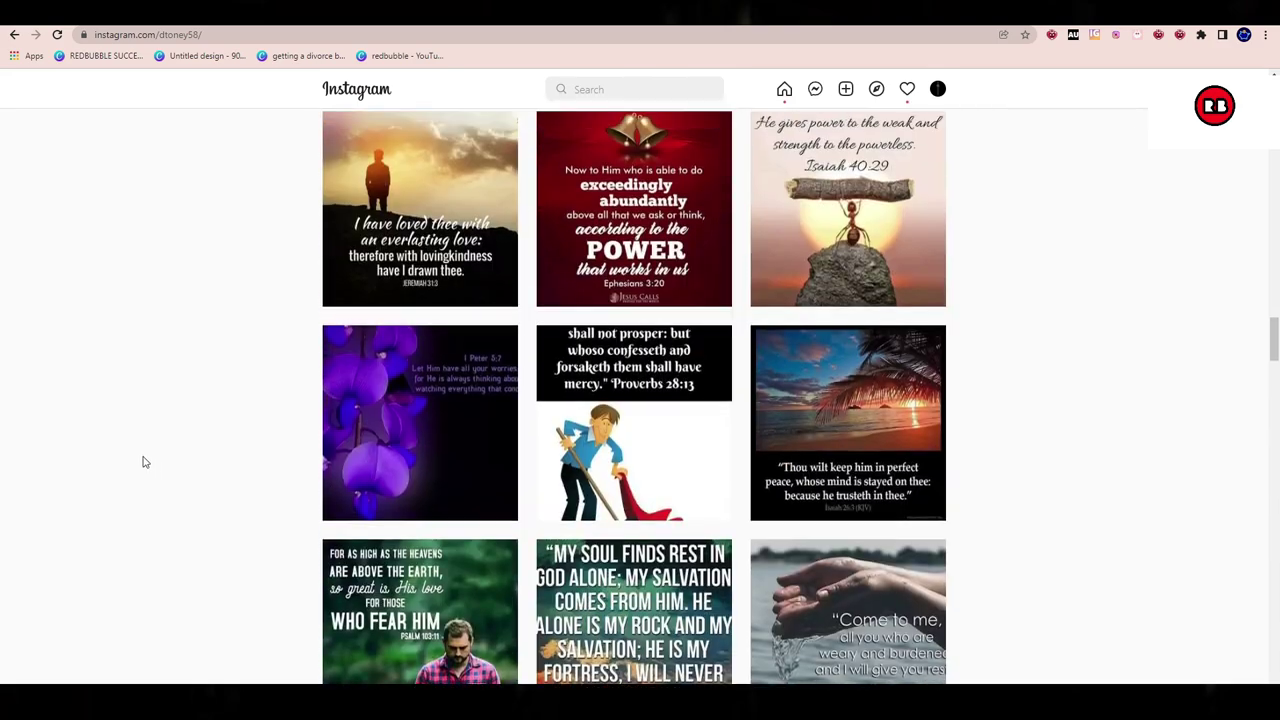
scroll(180, 440, "up", 6)
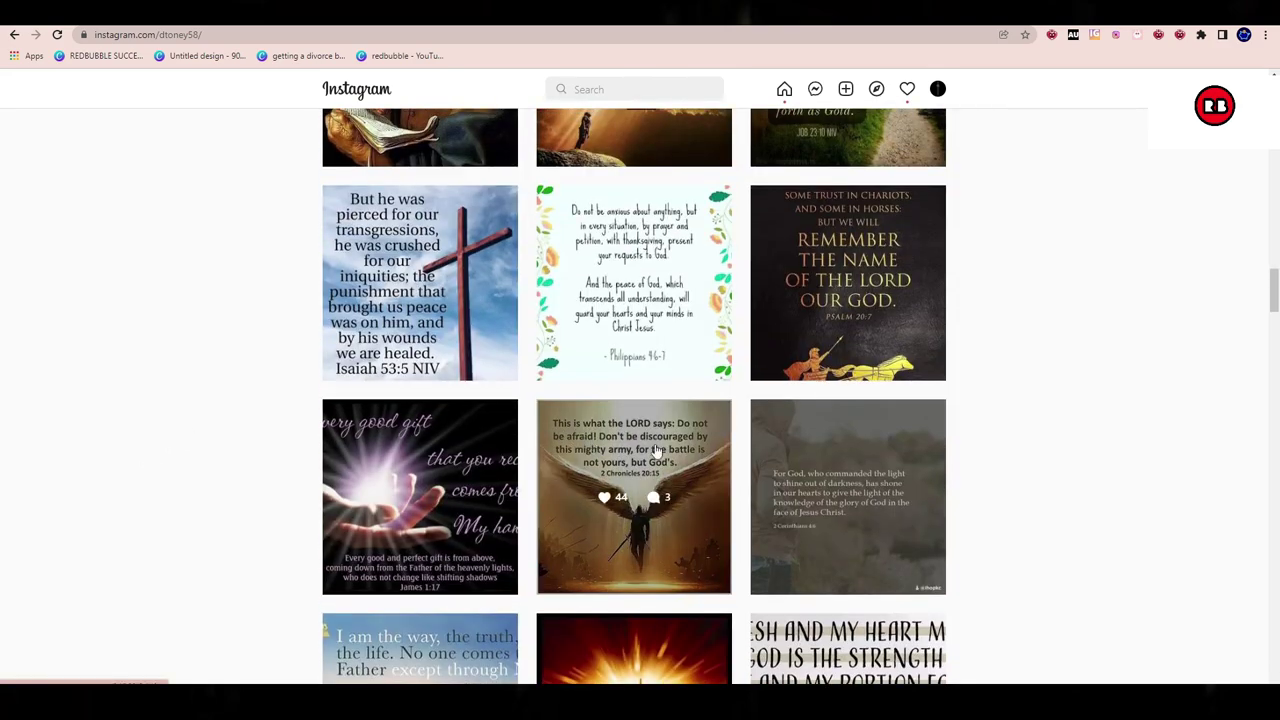
scroll(778, 450, "up", 10)
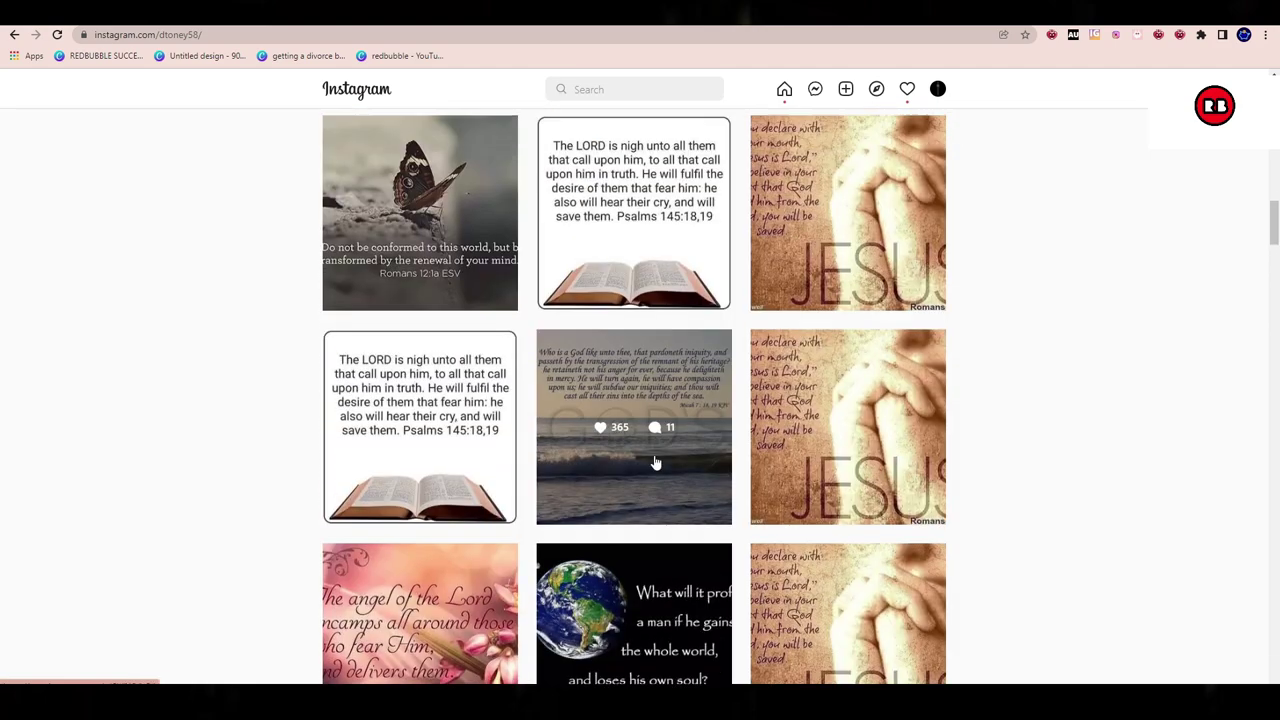
scroll(795, 470, "up", 2)
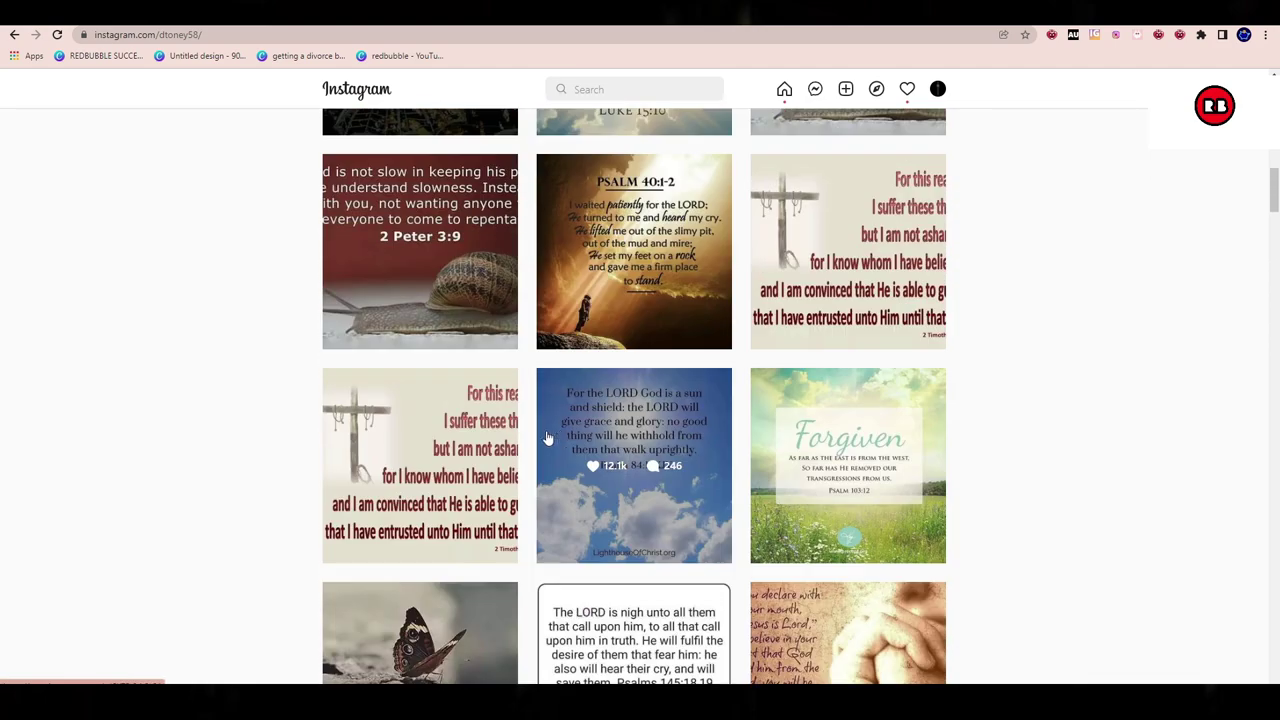
left_click(441, 405)
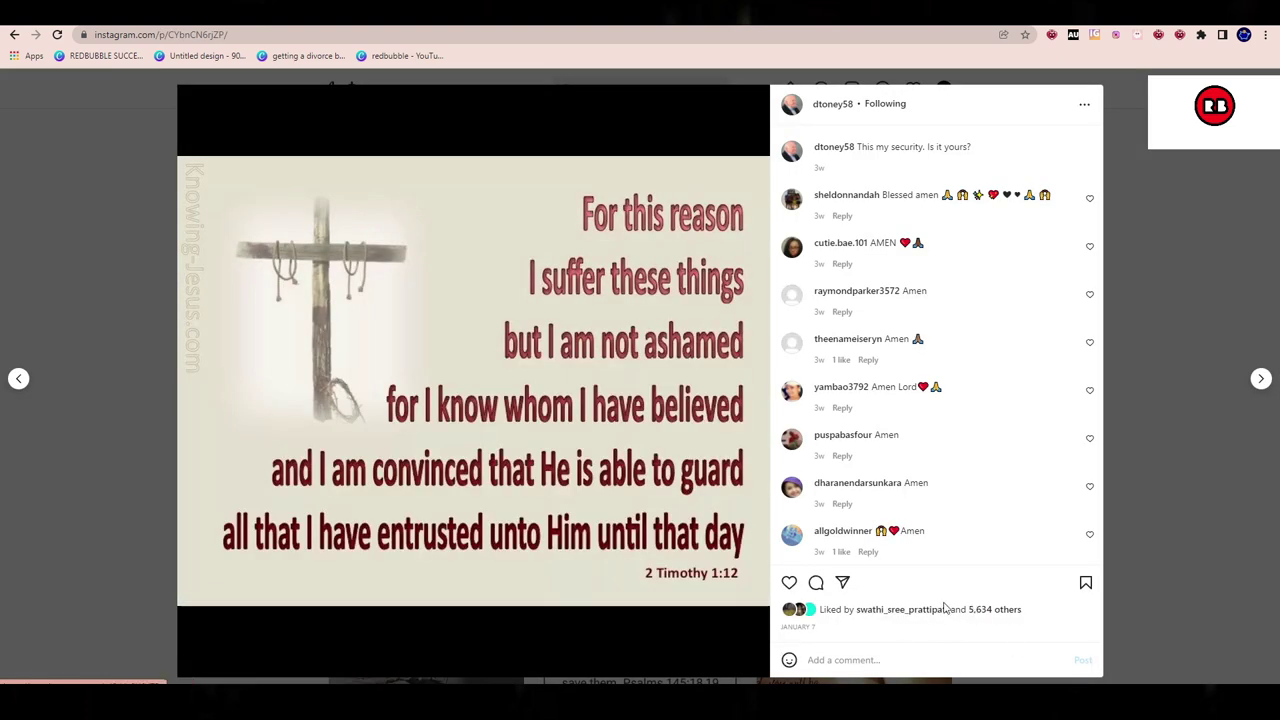
Close and reopen the 2 Timothy 1:12 'For this reason' post to read its comments.
left_click(1218, 487)
left_click(414, 400)
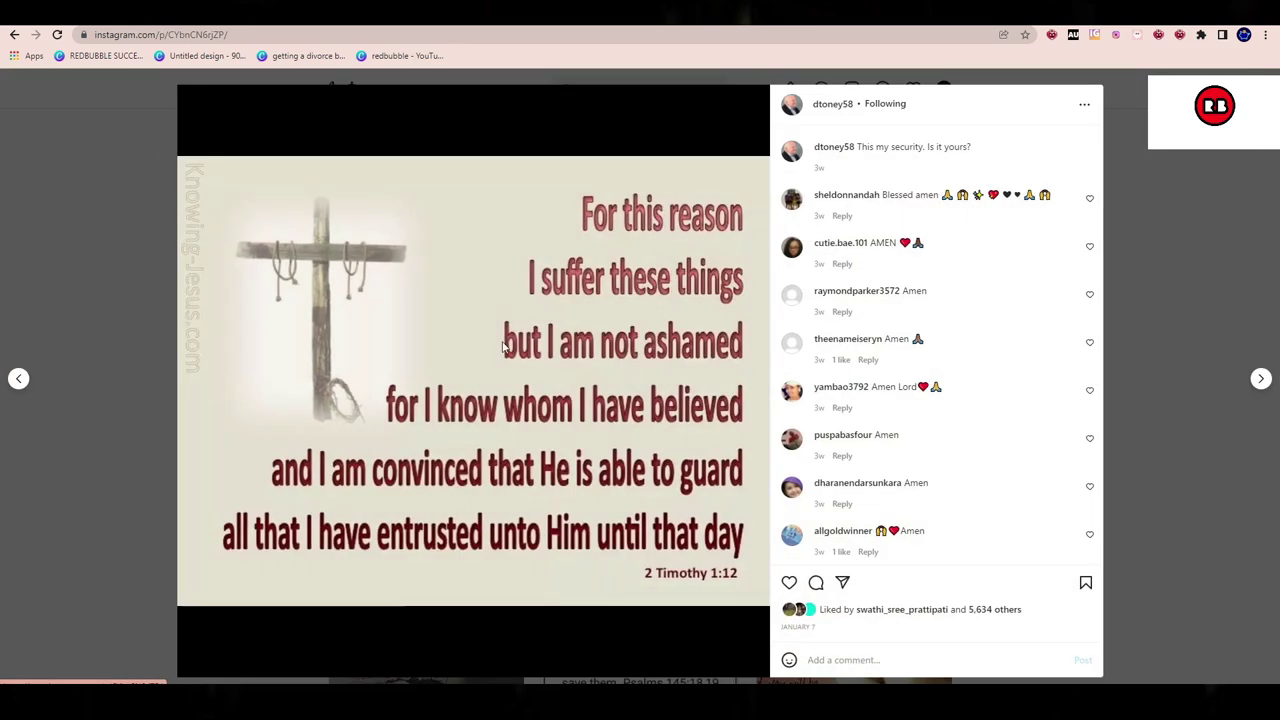
left_click(1105, 311)
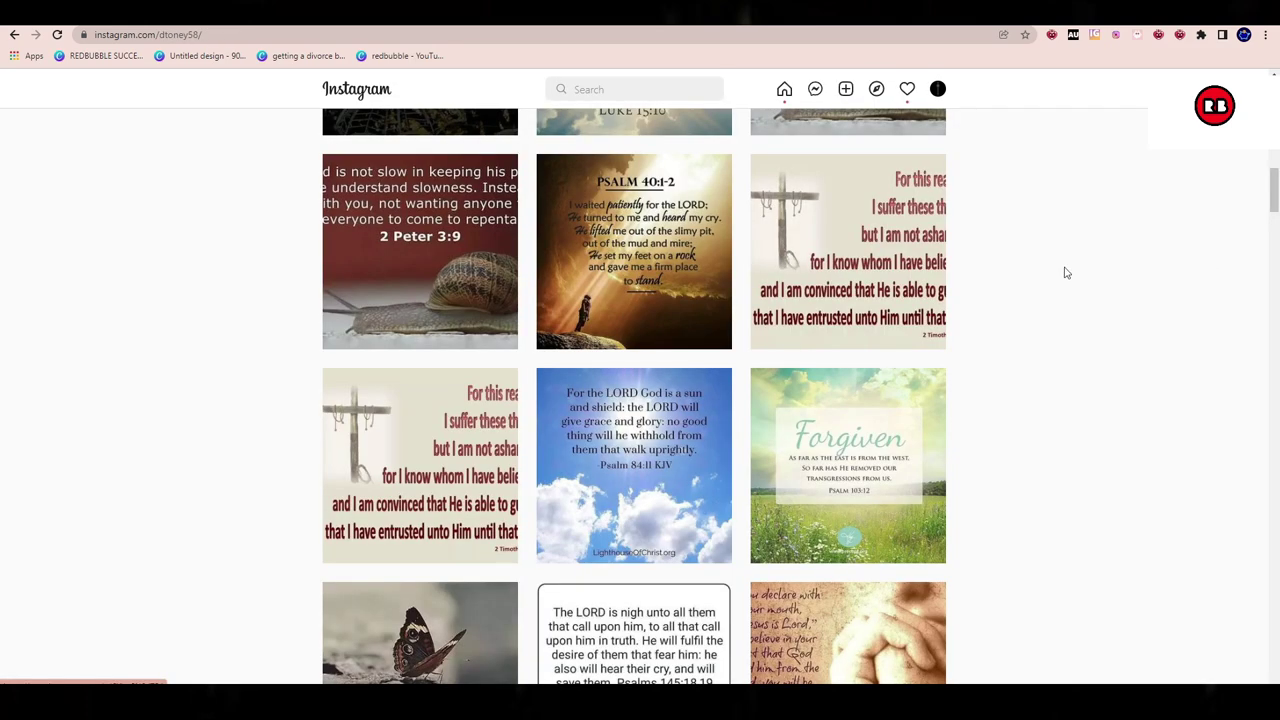
scroll(936, 283, "up", 10)
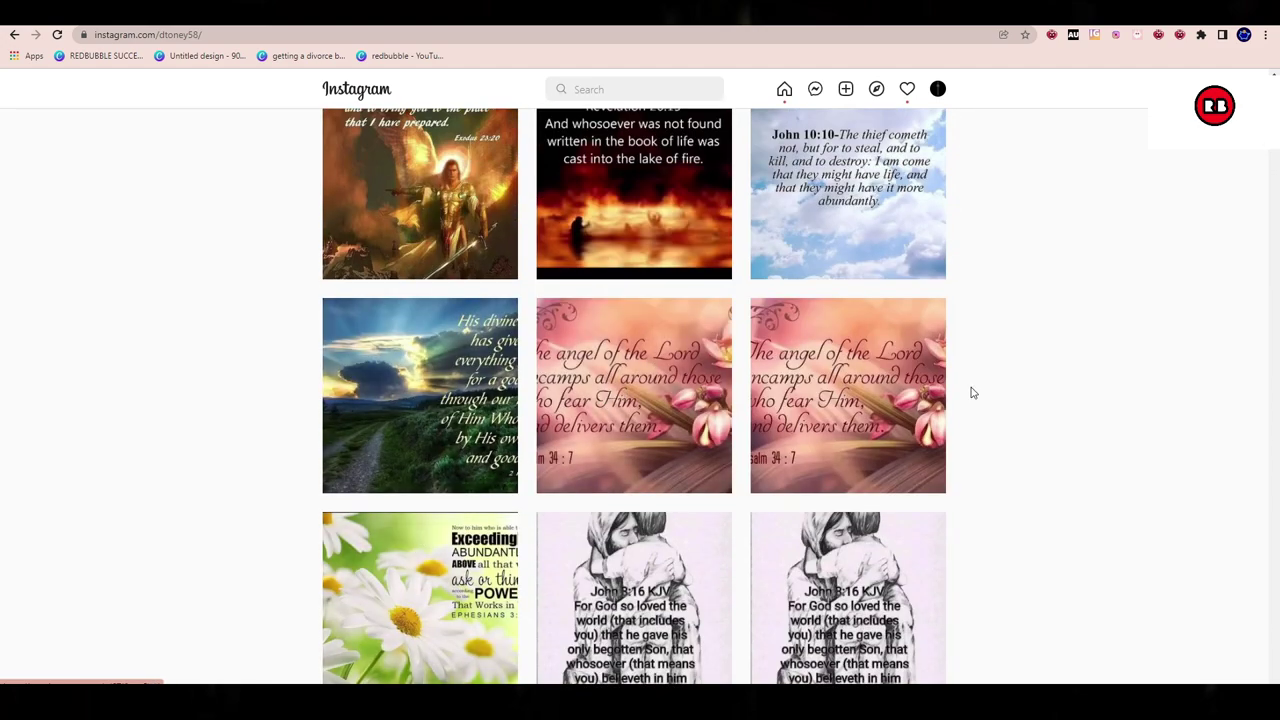
scroll(971, 391, "down", 13)
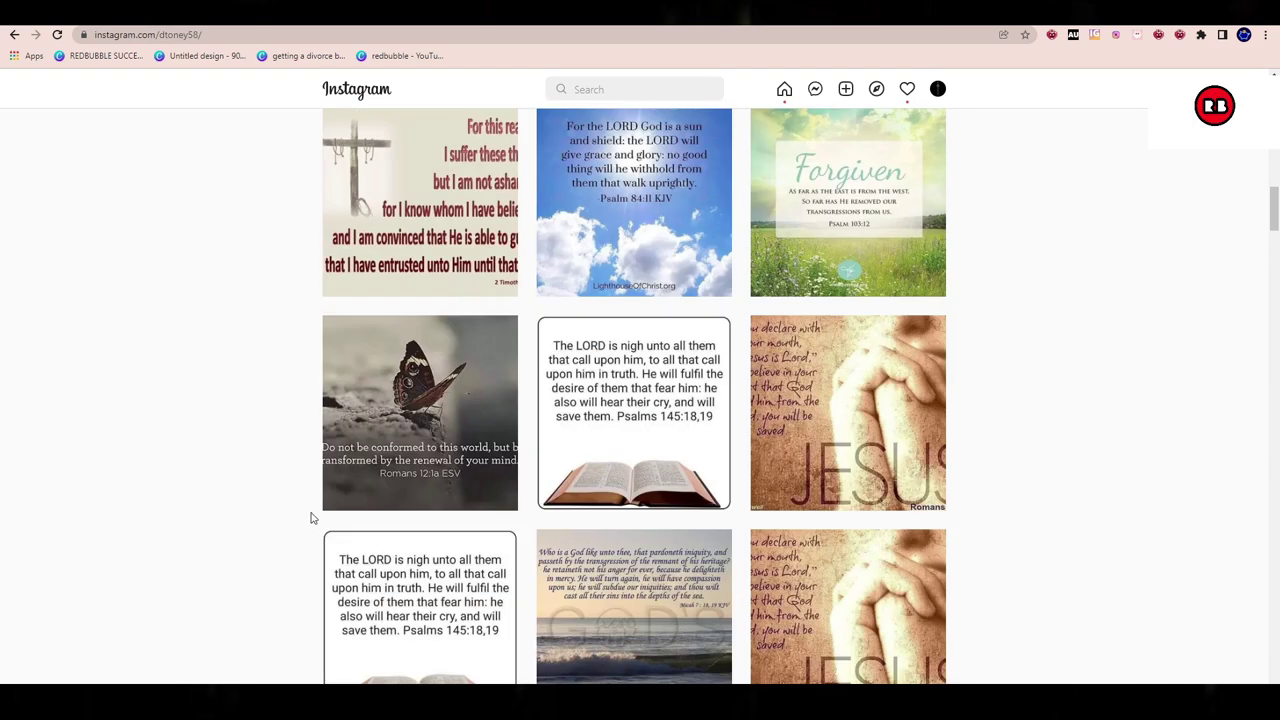
left_click(452, 222)
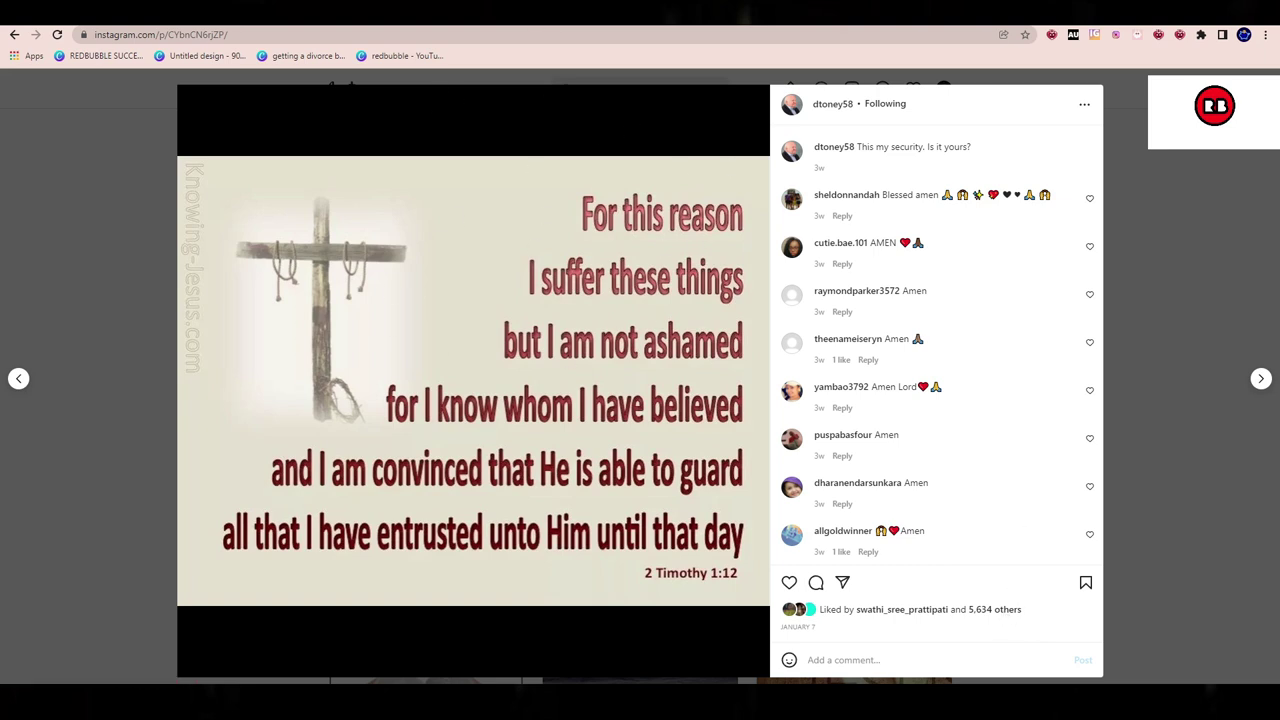
left_click(646, 24)
Search 'whiteboard' and open the Tutorialspoint free online whiteboard.
type("whiteboard")
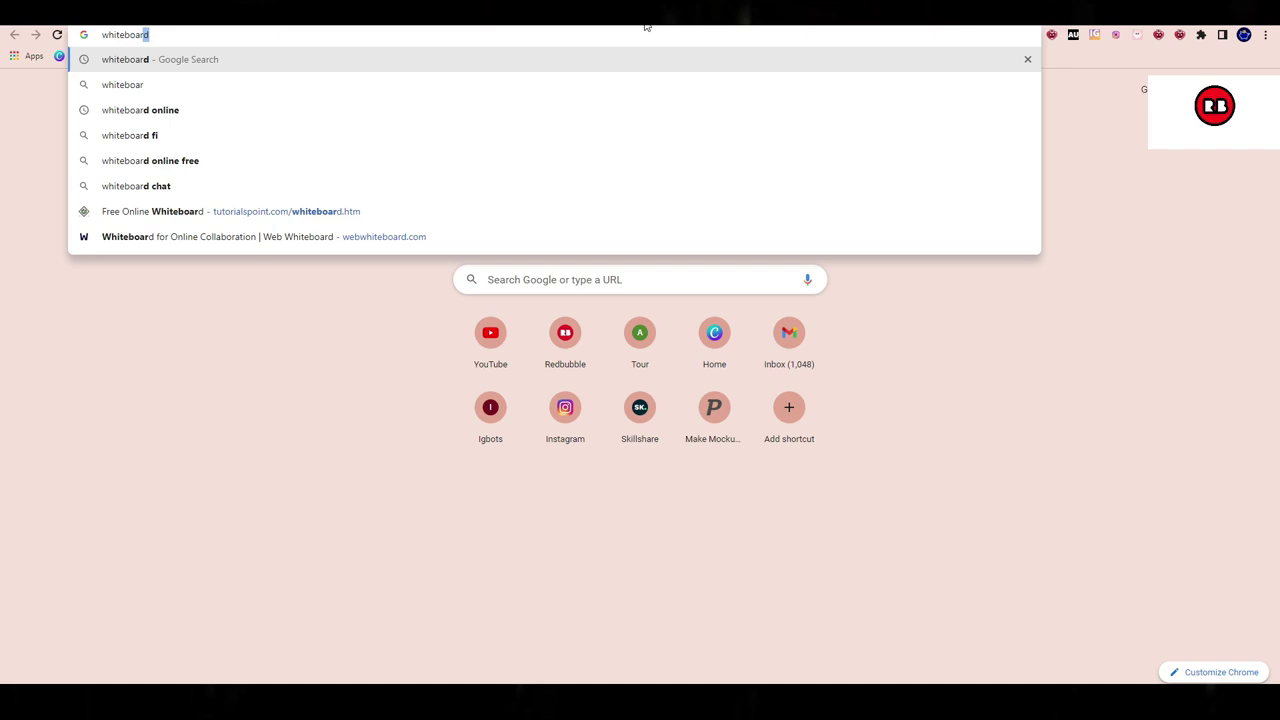
key("Return")
scroll(204, 414, "down", 1)
left_click(204, 414)
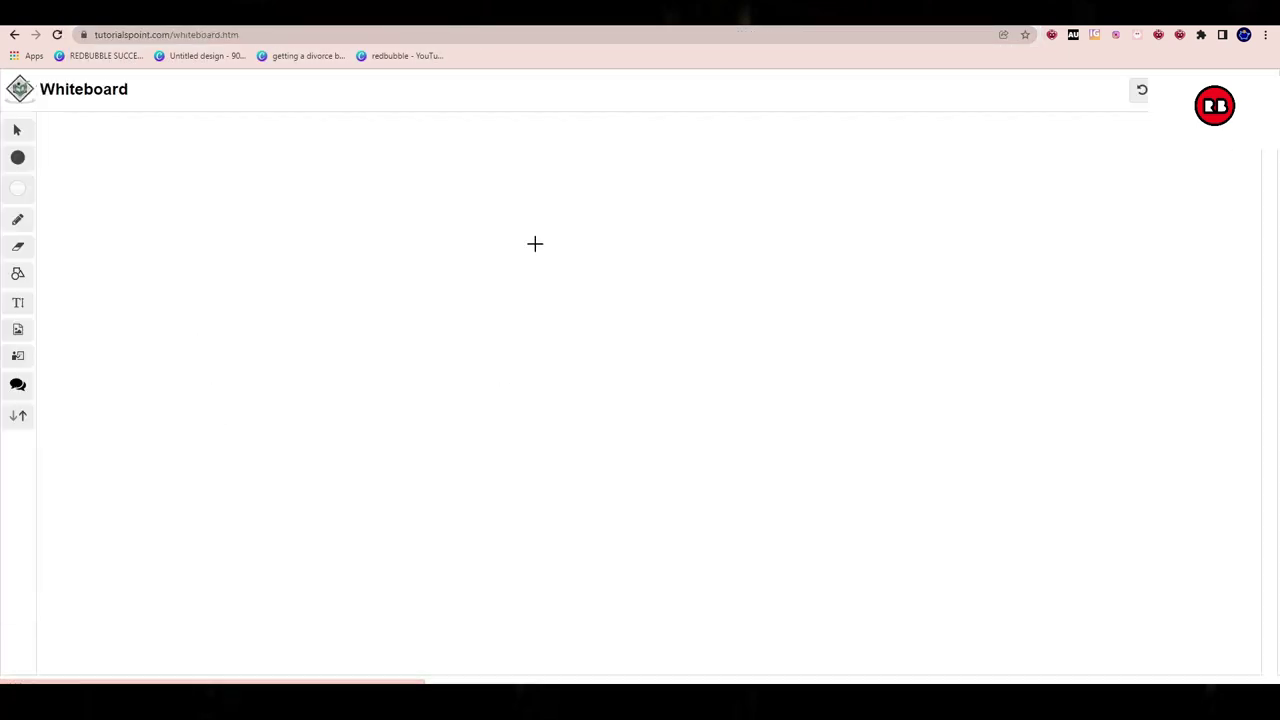
Sketch a baseline with small boxes, two tall strokes, and a circled star with a pointing line.
mouse_move(222, 273)
left_mouse_down()
mouse_move(146, 563)
mouse_move(1245, 572)
mouse_move(1155, 199)
left_mouse_up()
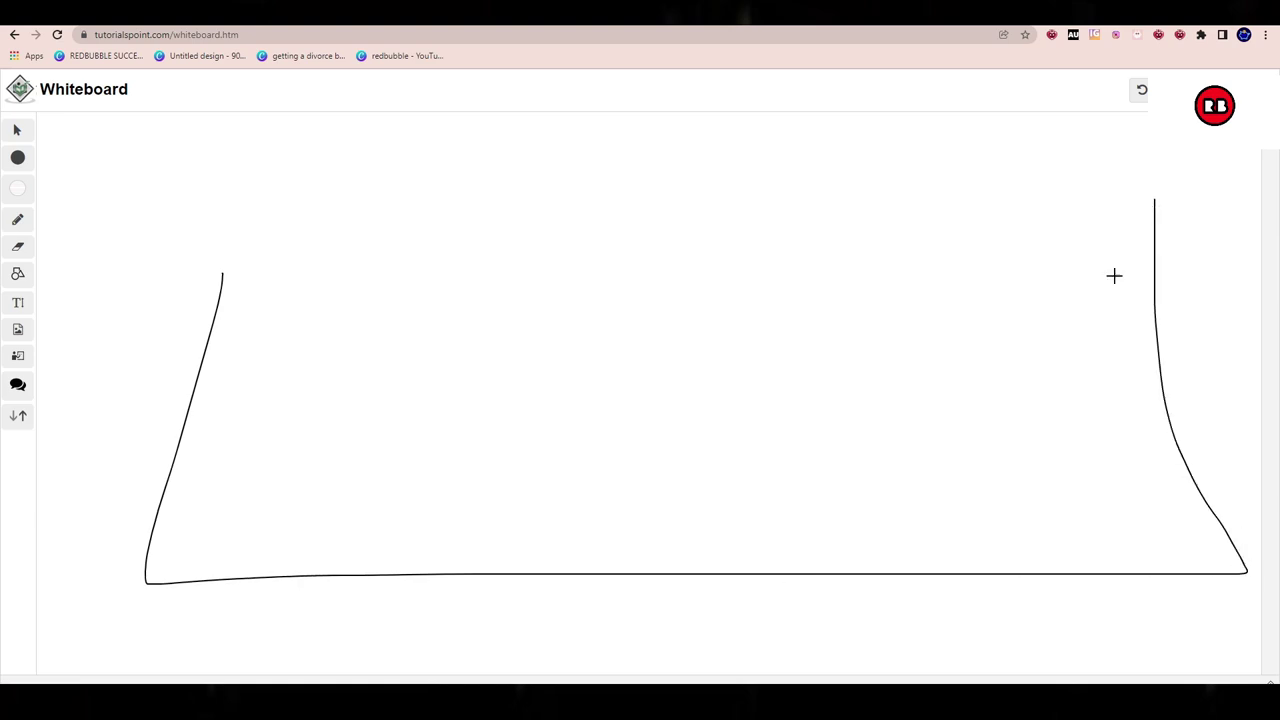
mouse_move(152, 523)
left_mouse_down()
mouse_move(214, 531)
mouse_move(213, 585)
mouse_move(314, 546)
mouse_move(315, 575)
mouse_move(377, 531)
mouse_move(430, 540)
mouse_move(501, 526)
mouse_move(533, 570)
mouse_move(629, 560)
mouse_move(637, 578)
mouse_move(697, 511)
mouse_move(738, 553)
mouse_move(741, 494)
mouse_move(815, 551)
mouse_move(903, 549)
mouse_move(938, 574)
mouse_move(920, 517)
mouse_move(966, 506)
mouse_move(976, 562)
mouse_move(973, 390)
left_mouse_up()
left_click_drag(973, 320, 959, 24)
left_click_drag(1095, 572, 1020, 105)
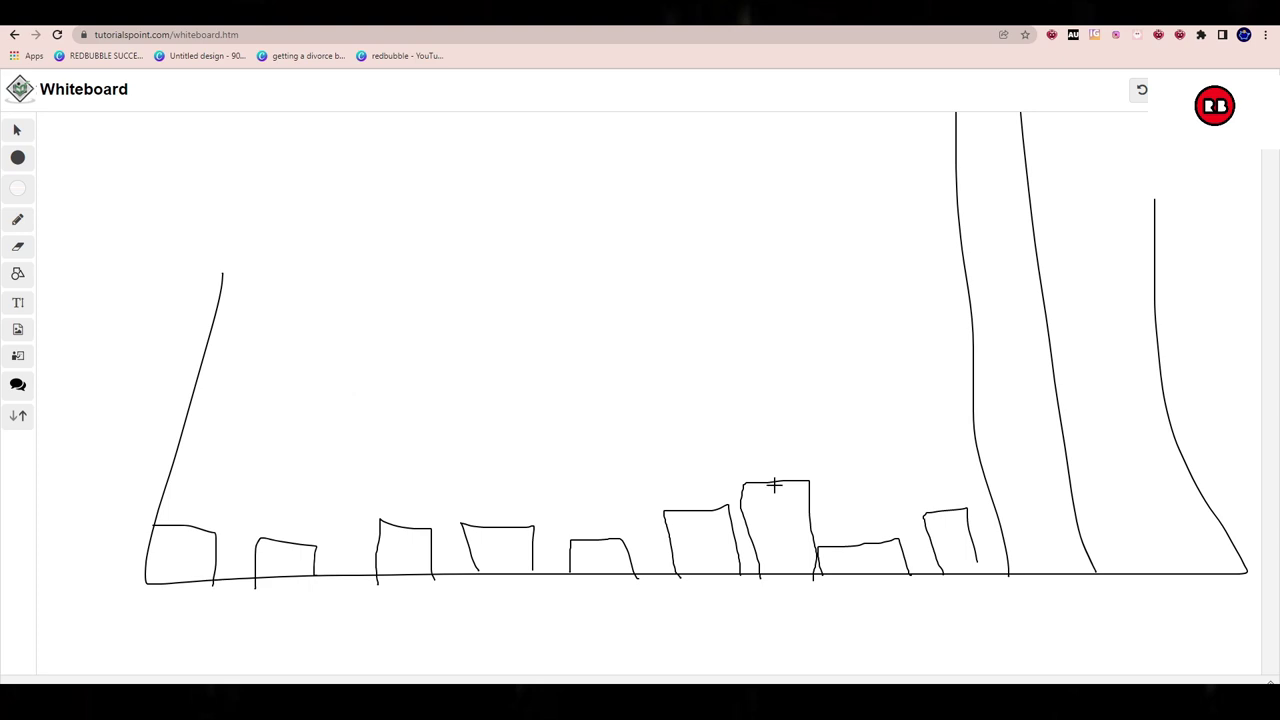
left_click_drag(848, 297, 1066, 329)
mouse_move(1020, 291)
left_mouse_down()
mouse_move(1031, 341)
mouse_move(999, 344)
mouse_move(1126, 371)
left_mouse_up()
left_click_drag(1054, 309, 1006, 350)
mouse_move(1017, 246)
left_mouse_down()
mouse_move(1054, 266)
mouse_move(1038, 278)
left_mouse_up()
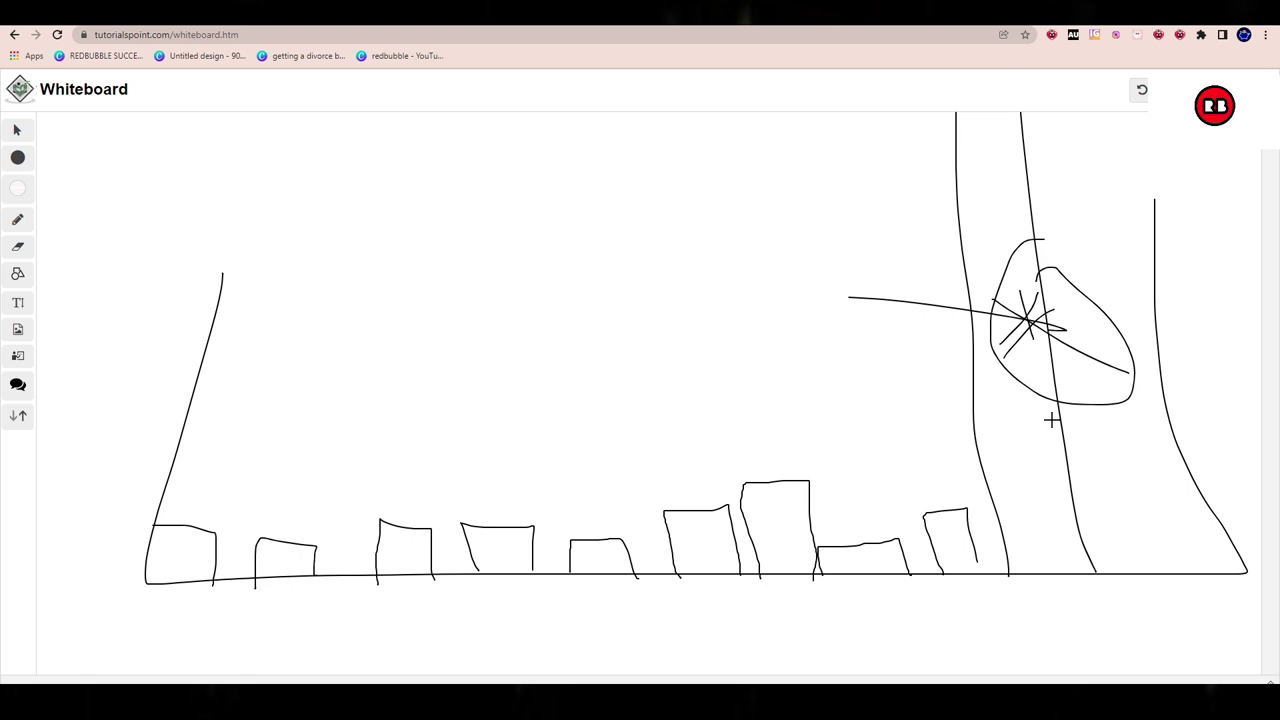
Return to the 2 Timothy post and scroll through its 5,634 likers.
left_click(120, 20)
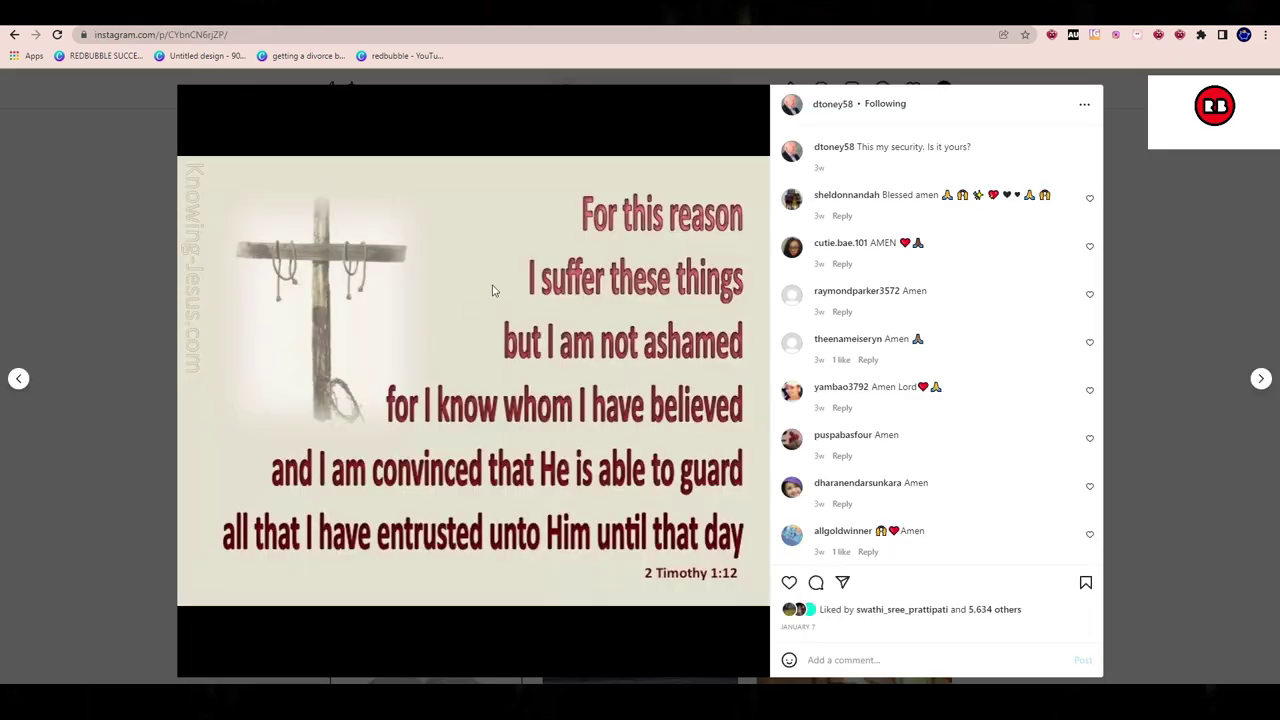
left_click(977, 617)
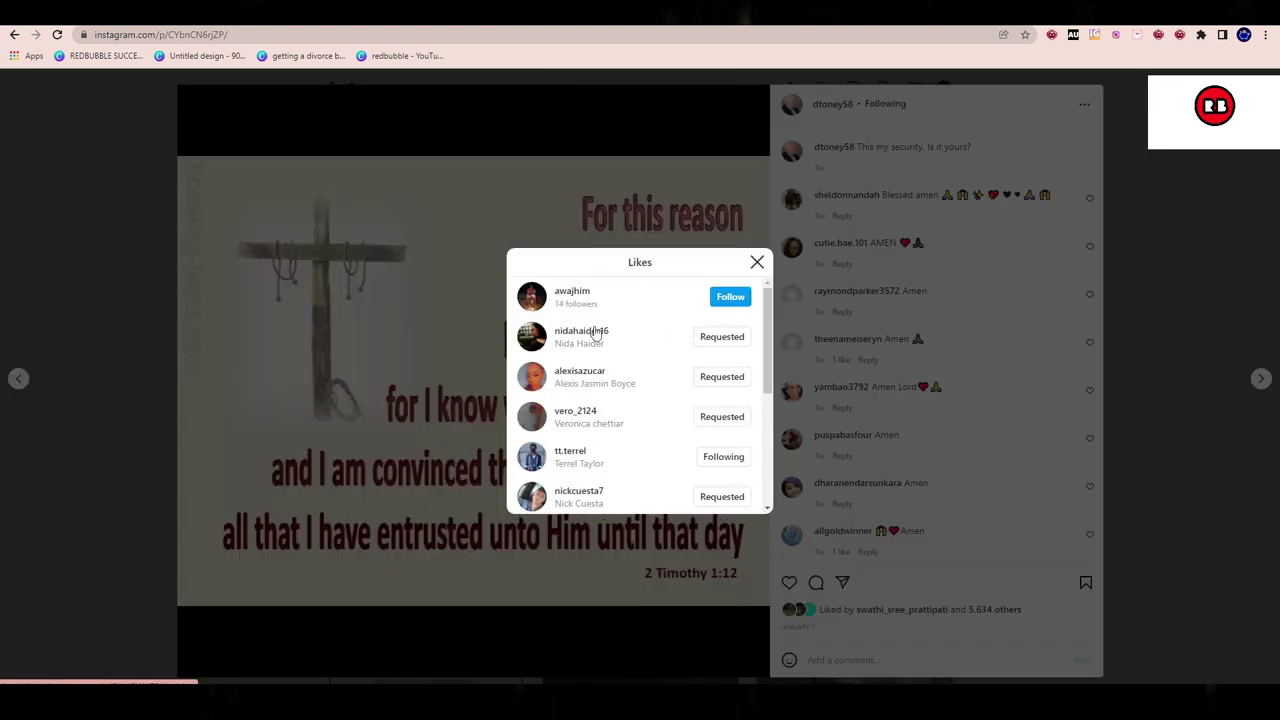
scroll(651, 420, "down", 10)
scroll(683, 412, "down", 10)
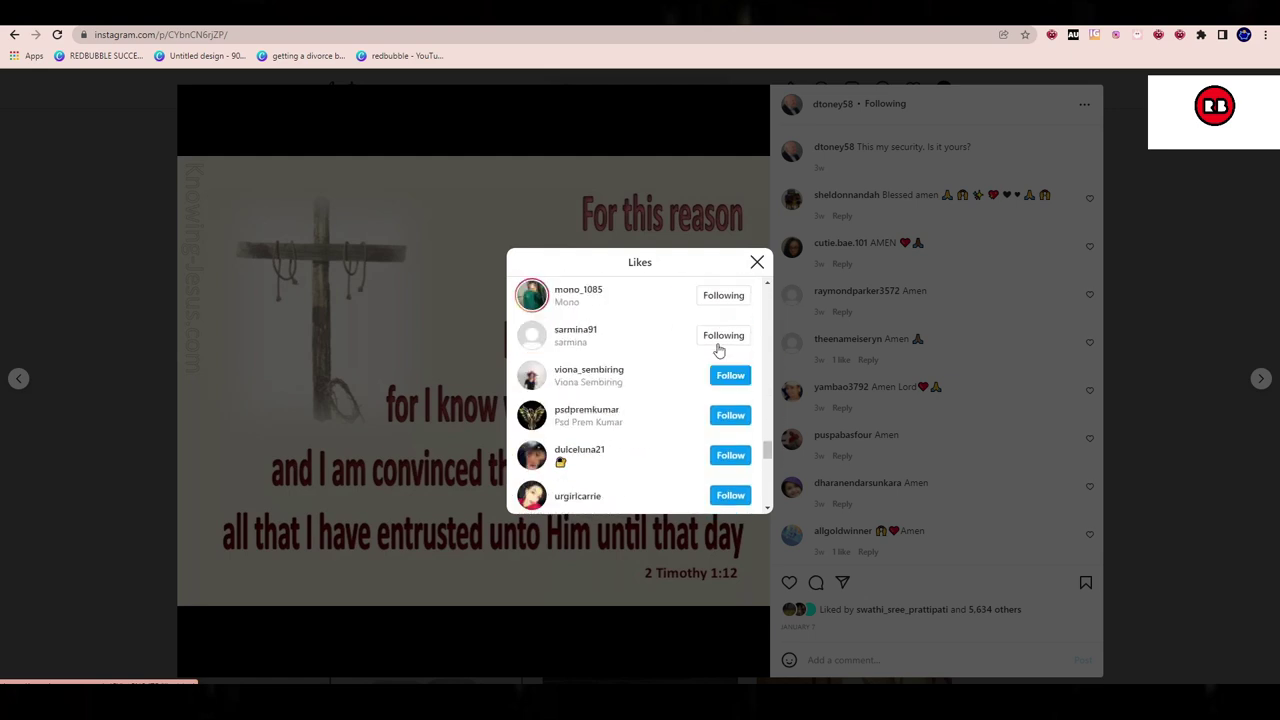
scroll(705, 351, "down", 5)
scroll(716, 390, "down", 10)
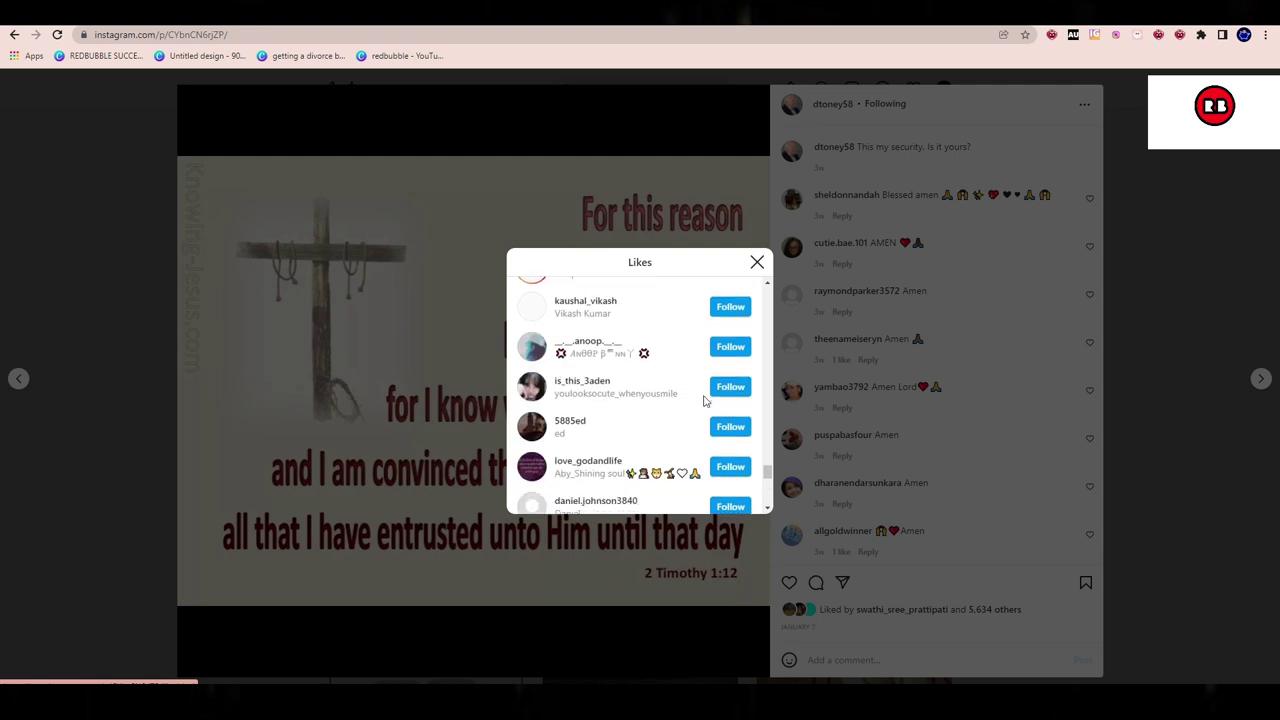
scroll(703, 405, "down", 3)
Finish browsing the likers and turn the Instagram bot extension on.
scroll(700, 410, "up", 15)
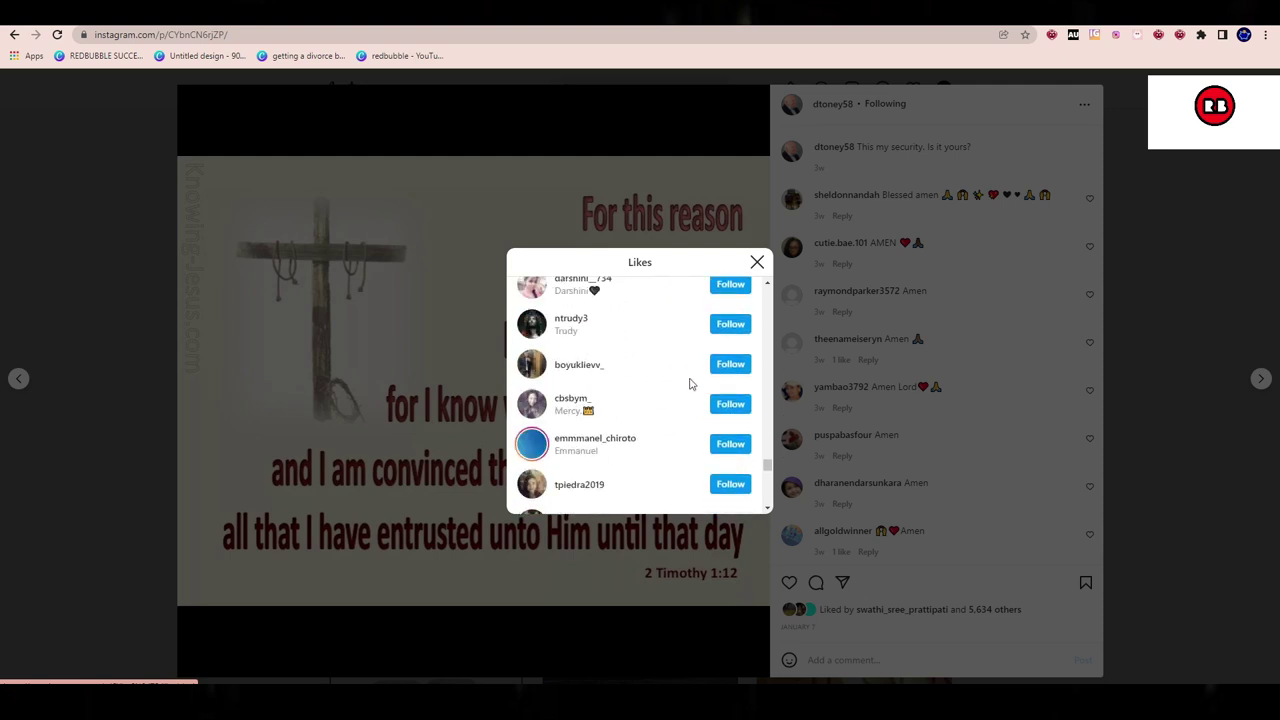
scroll(690, 395, "up", 10)
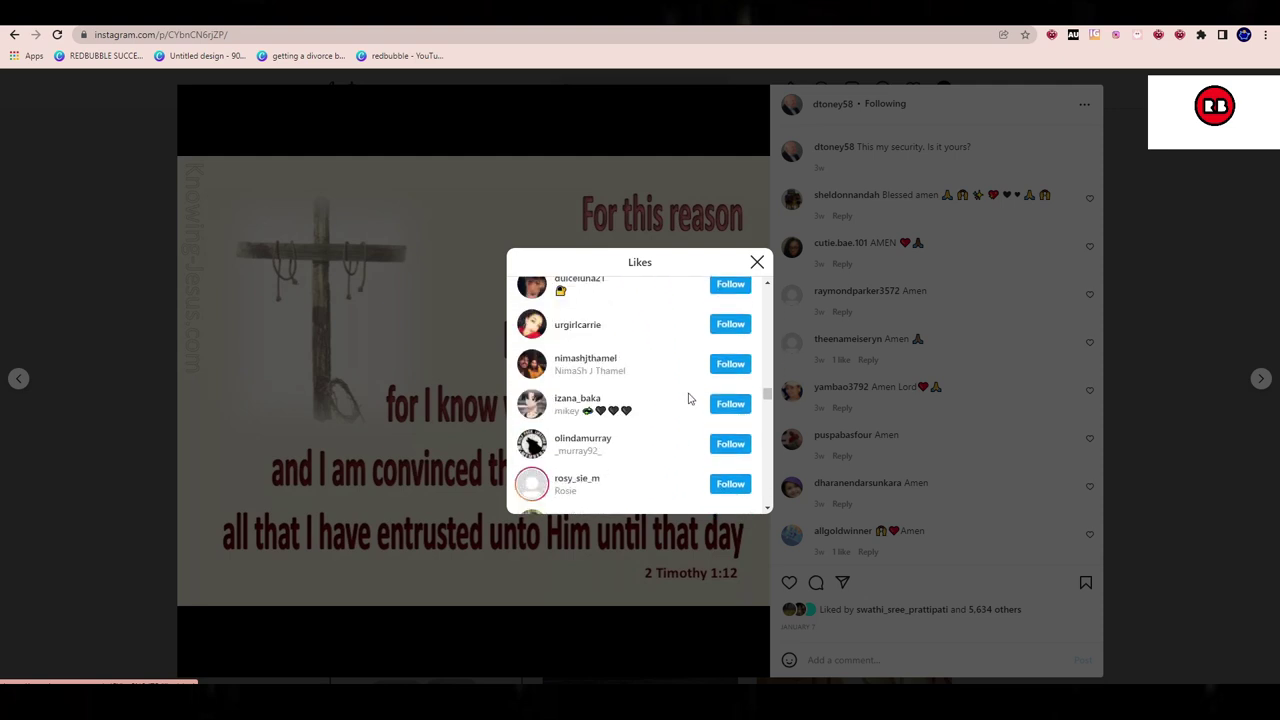
scroll(688, 397, "down", 2)
scroll(686, 397, "up", 1)
scroll(686, 397, "down", 1)
left_click(1051, 34)
left_click(984, 57)
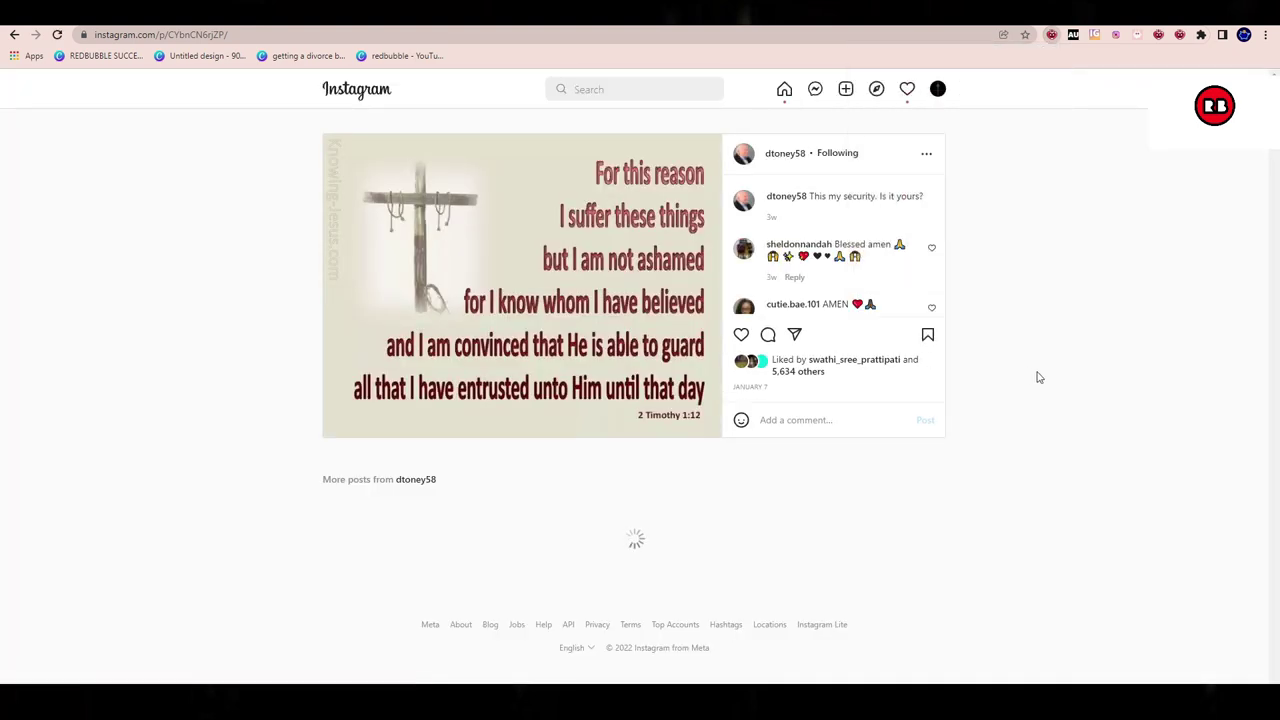
Reopen the likers list, clear the bot's DELAY MAX value, and start auto-following the likers.
left_click(789, 372)
scroll(640, 392, "down", 5)
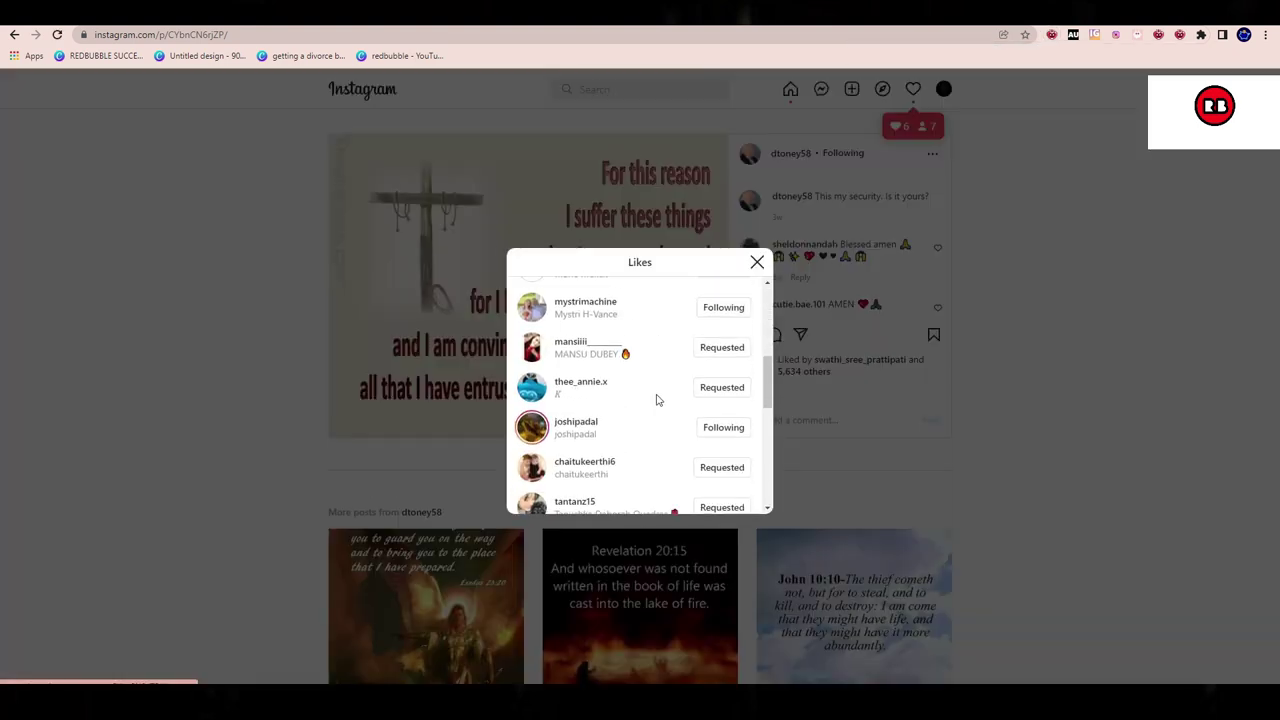
scroll(655, 404, "down", 10)
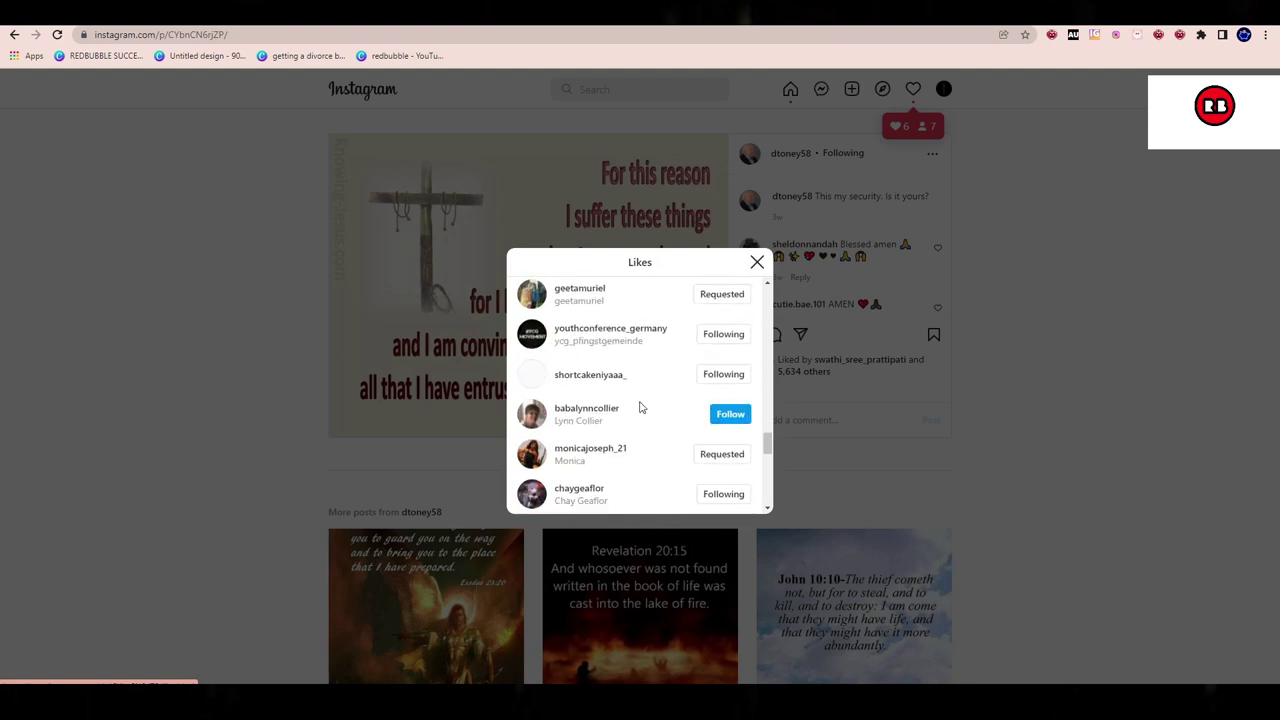
scroll(643, 407, "down", 1)
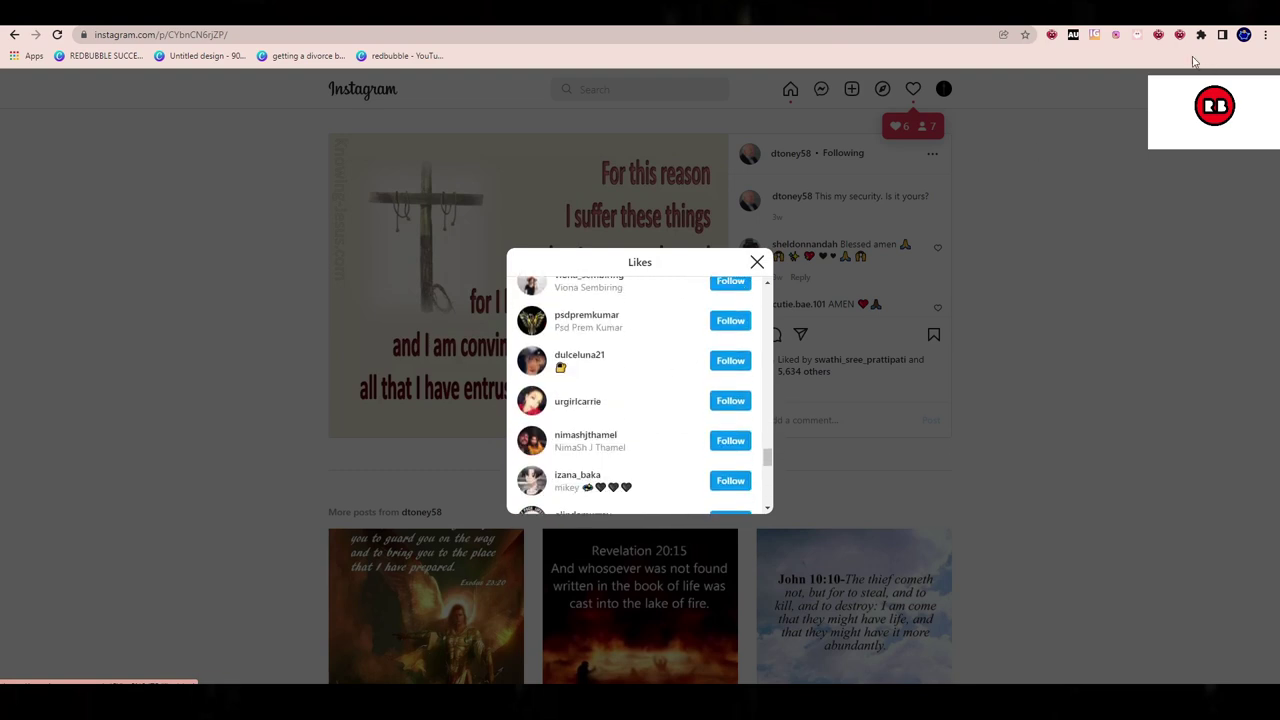
left_click(1051, 35)
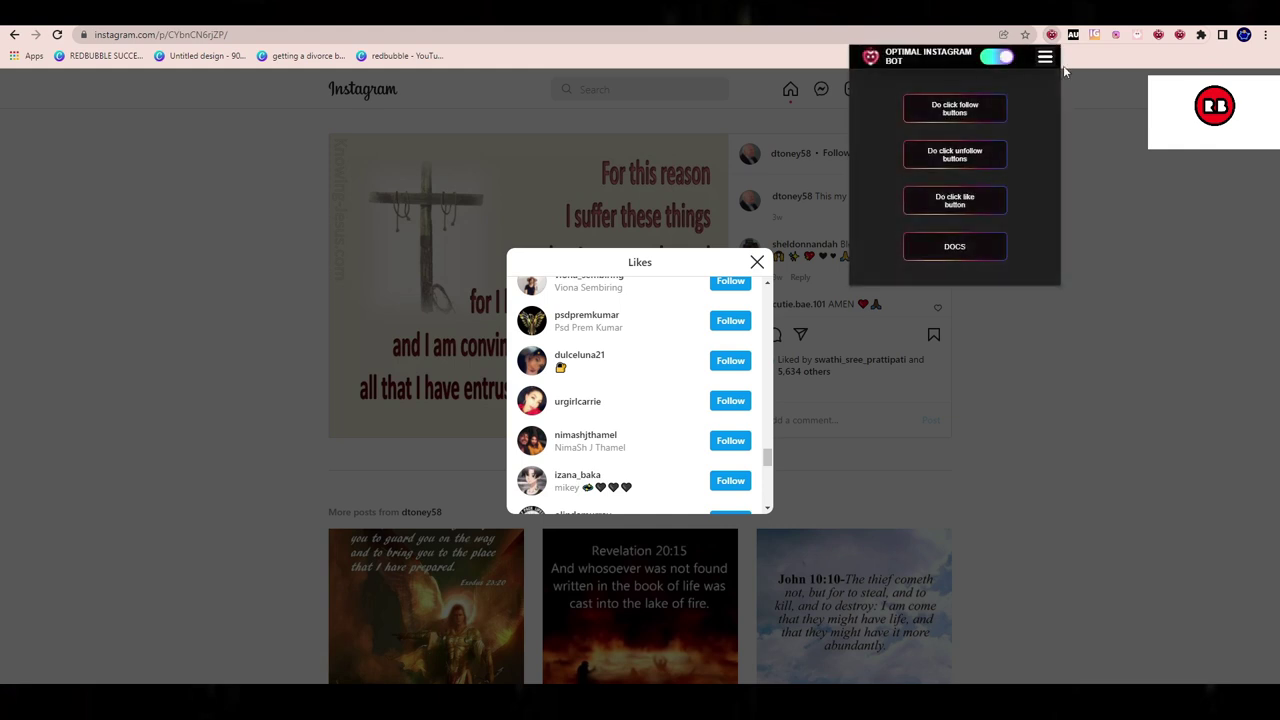
left_click(1045, 57)
double_click(1025, 259)
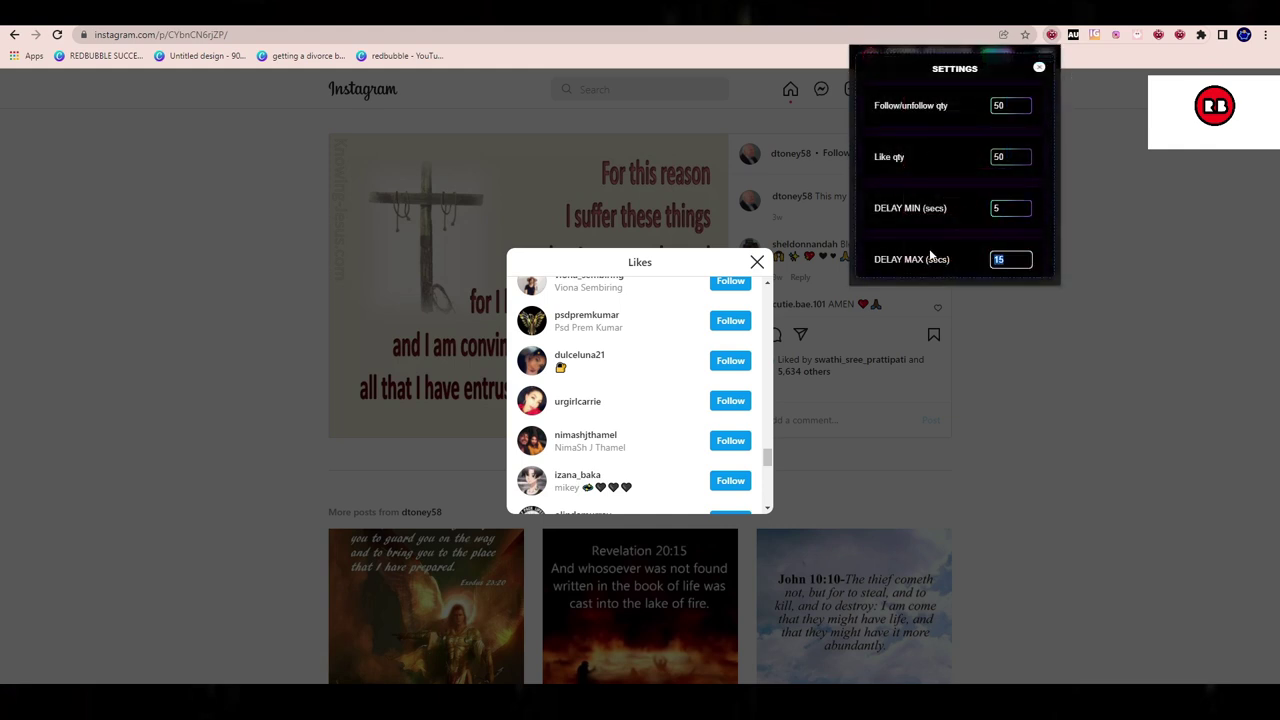
key("BackSpace")
left_click(1039, 67)
left_click(960, 110)
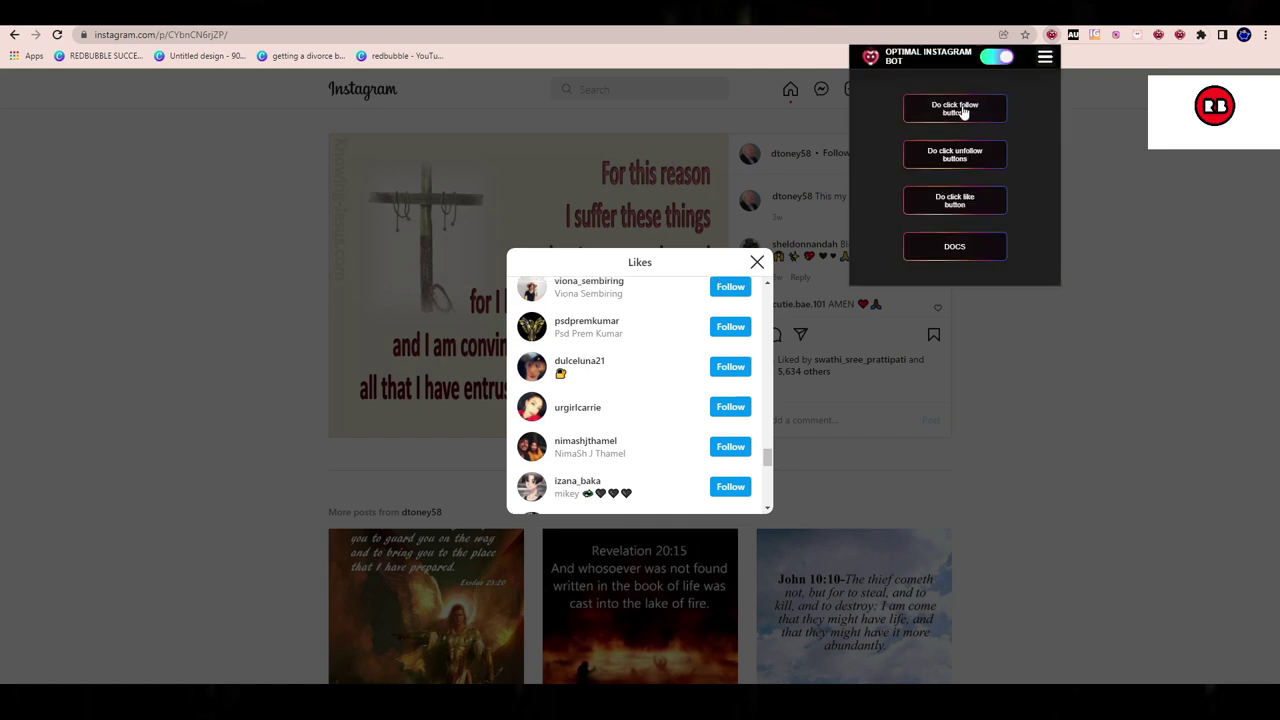
left_click(930, 200)
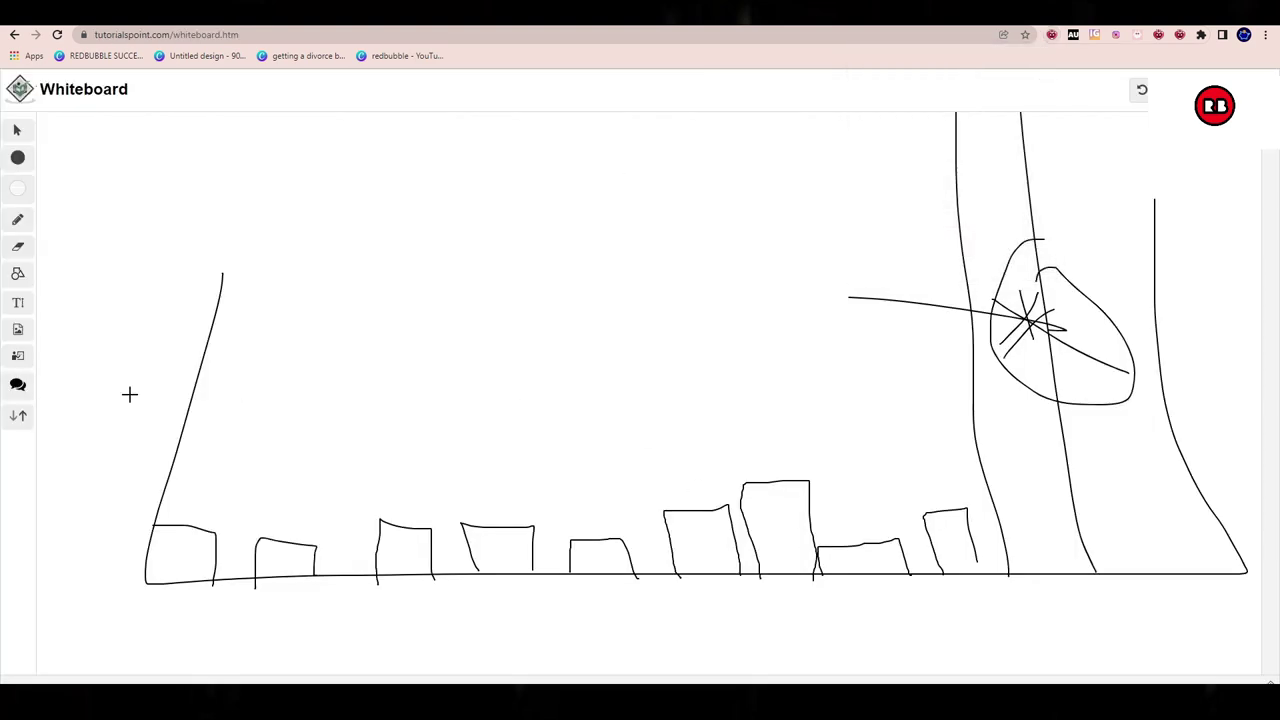
Draw small marks above the leftmost boxes and an arrowhead arrow toward the tall column.
mouse_move(228, 487)
left_mouse_down()
mouse_move(206, 500)
mouse_move(334, 520)
left_mouse_up()
mouse_move(774, 247)
left_mouse_down()
mouse_move(945, 262)
mouse_move(887, 268)
left_mouse_up()
left_click_drag(884, 224, 928, 247)
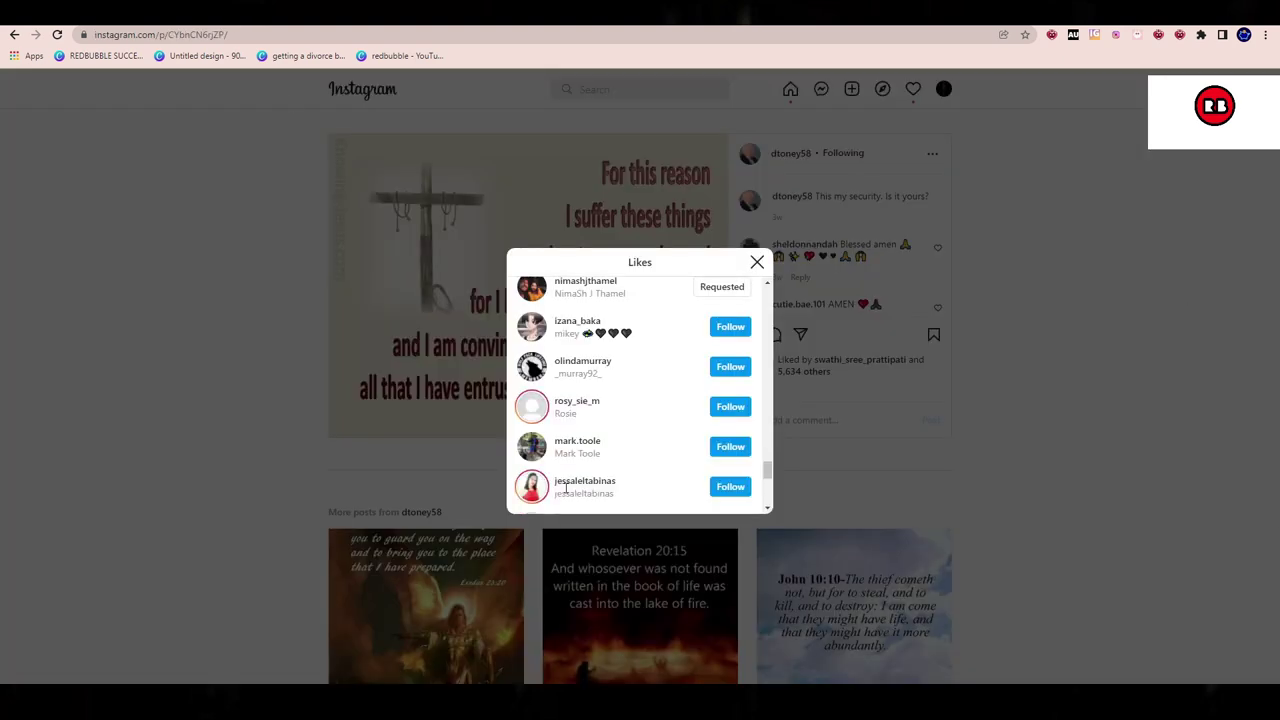
Scroll down the Likes list while the bot follows the next few likers.
scroll(566, 487, "down", 1)
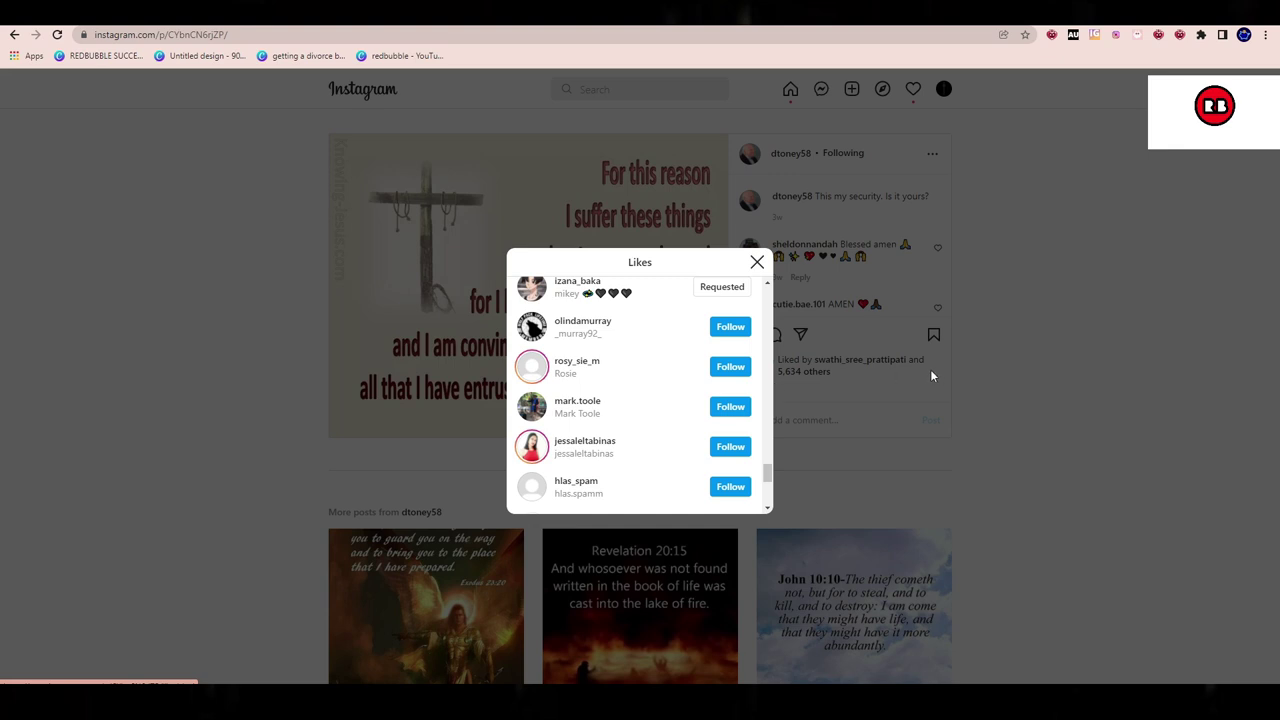
key("Down")
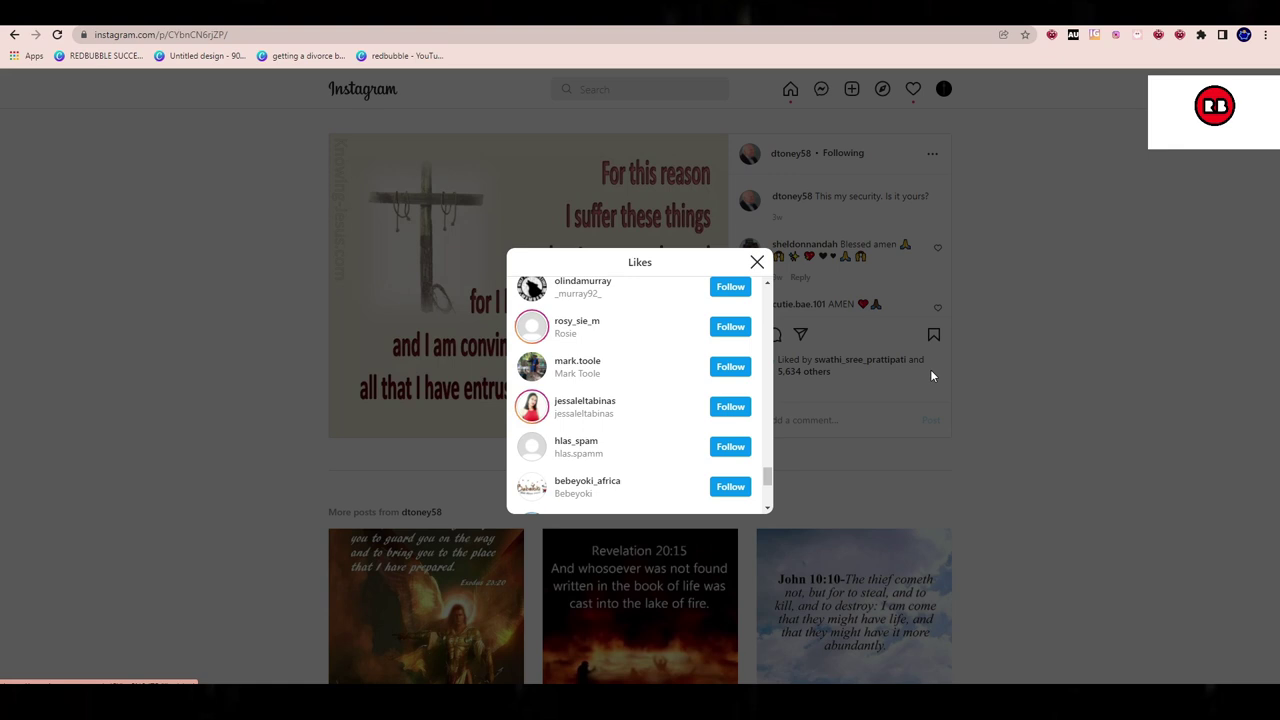
left_click(730, 286)
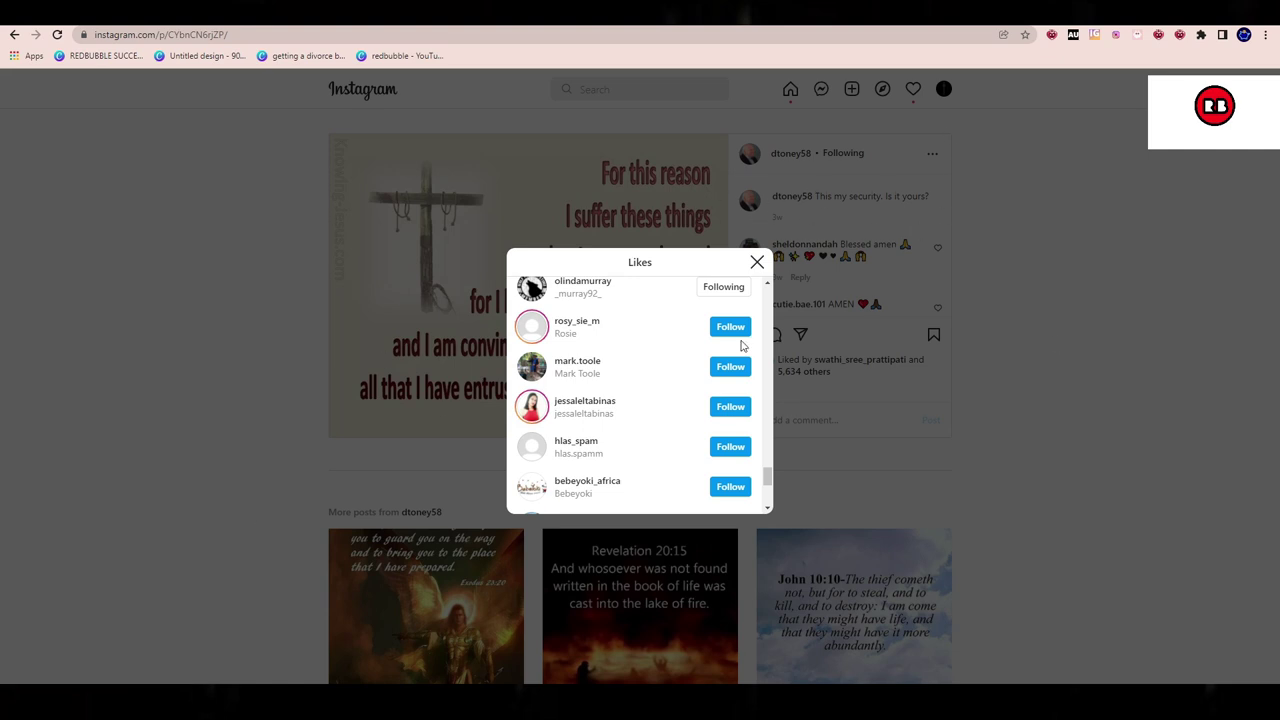
scroll(598, 288, "down", 1)
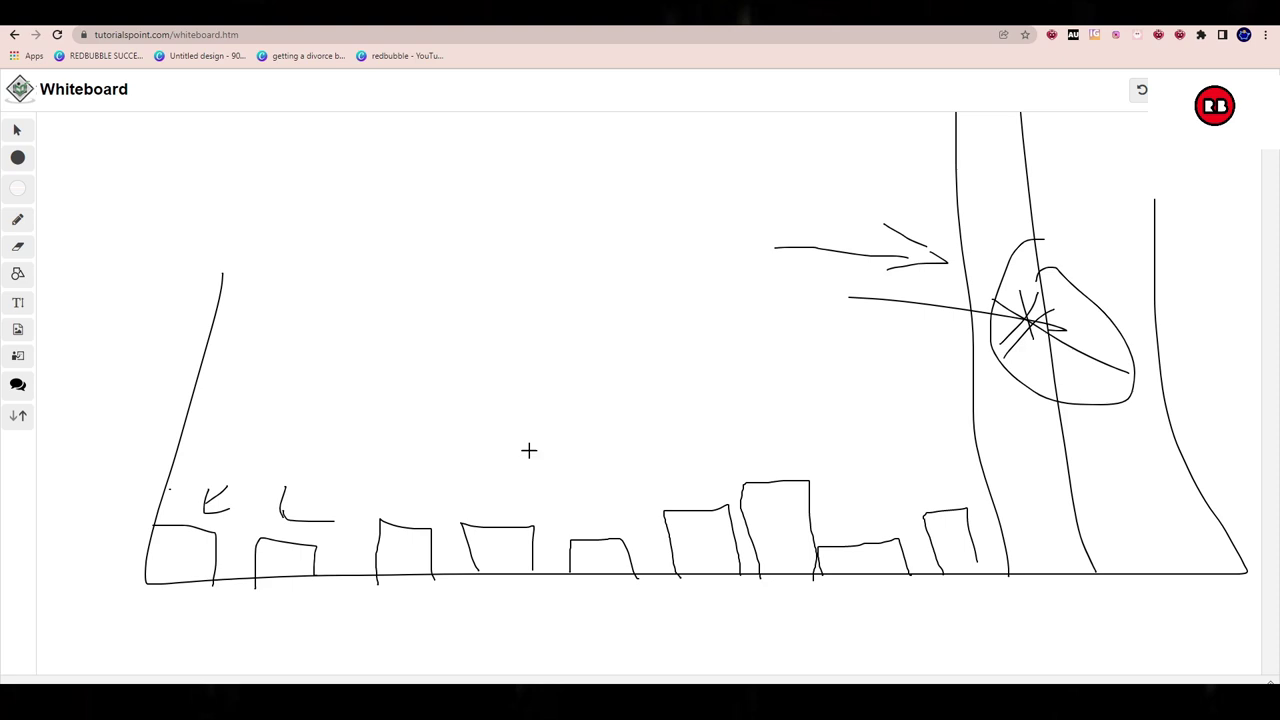
Write handwritten labels and a '3' beside the upper arrow, then return to Instagram.
left_click_drag(412, 313, 418, 340)
mouse_move(470, 290)
left_mouse_down()
mouse_move(452, 320)
mouse_move(513, 292)
mouse_move(572, 302)
left_mouse_up()
mouse_move(744, 215)
left_mouse_down()
mouse_move(770, 246)
mouse_move(870, 211)
left_mouse_up()
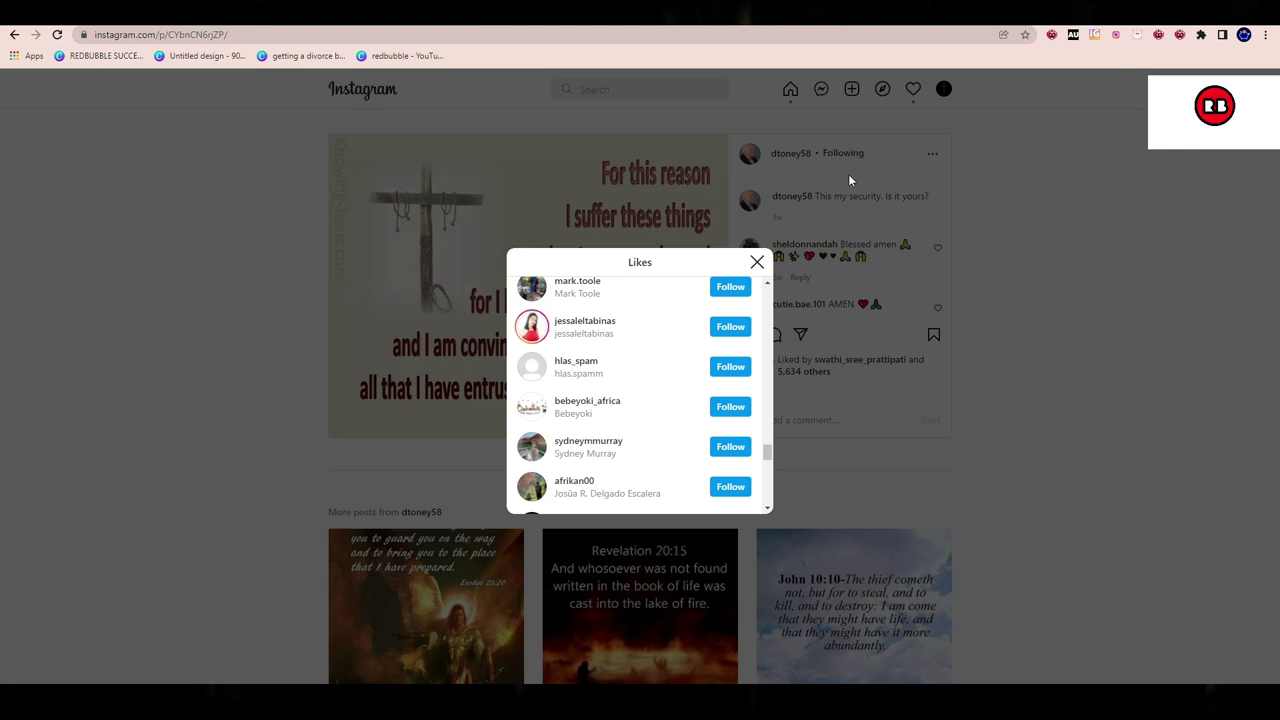
left_click(730, 286)
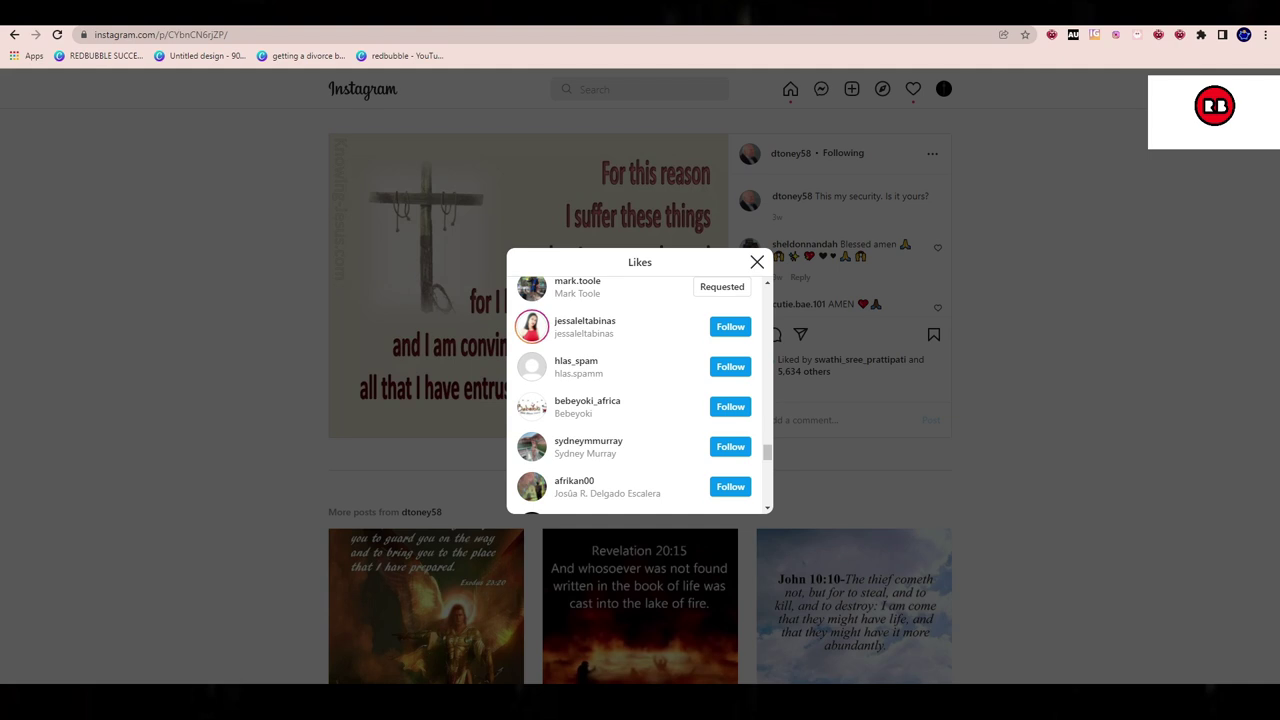
Close and reopen the post's Likes list, then scroll back to the bot's current position.
left_click(978, 215)
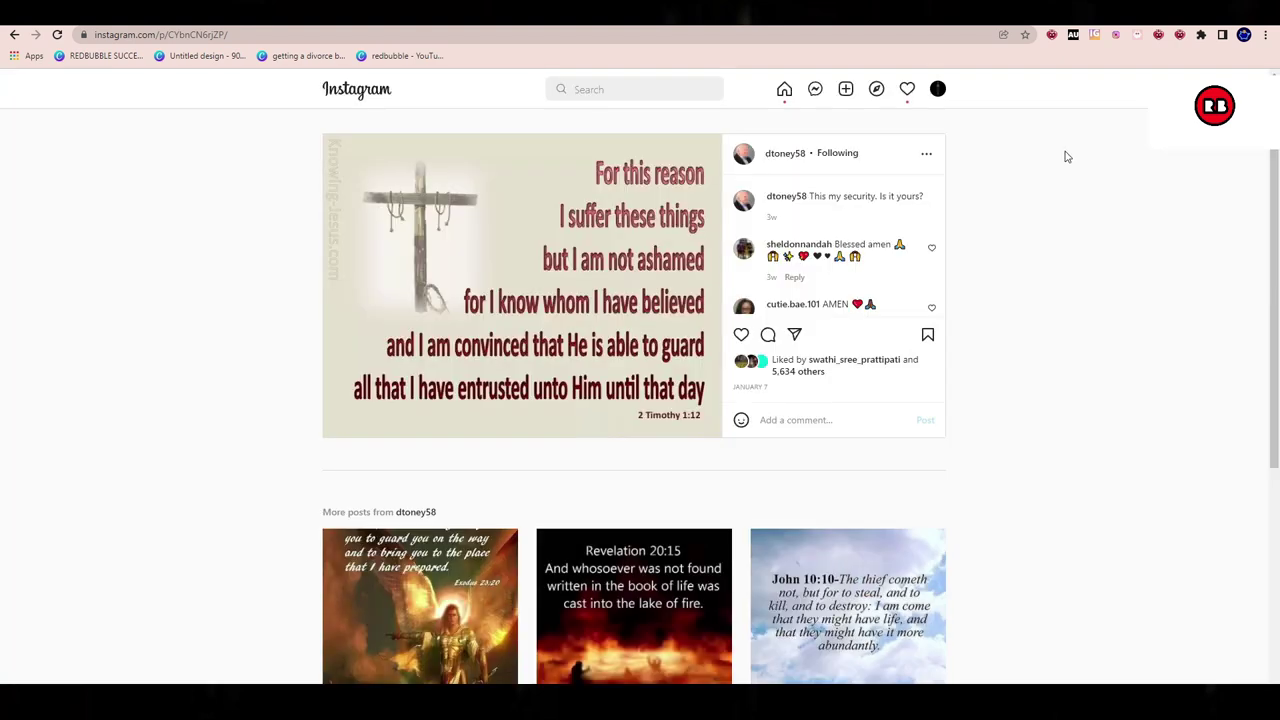
left_click(807, 370)
scroll(712, 450, "down", 8)
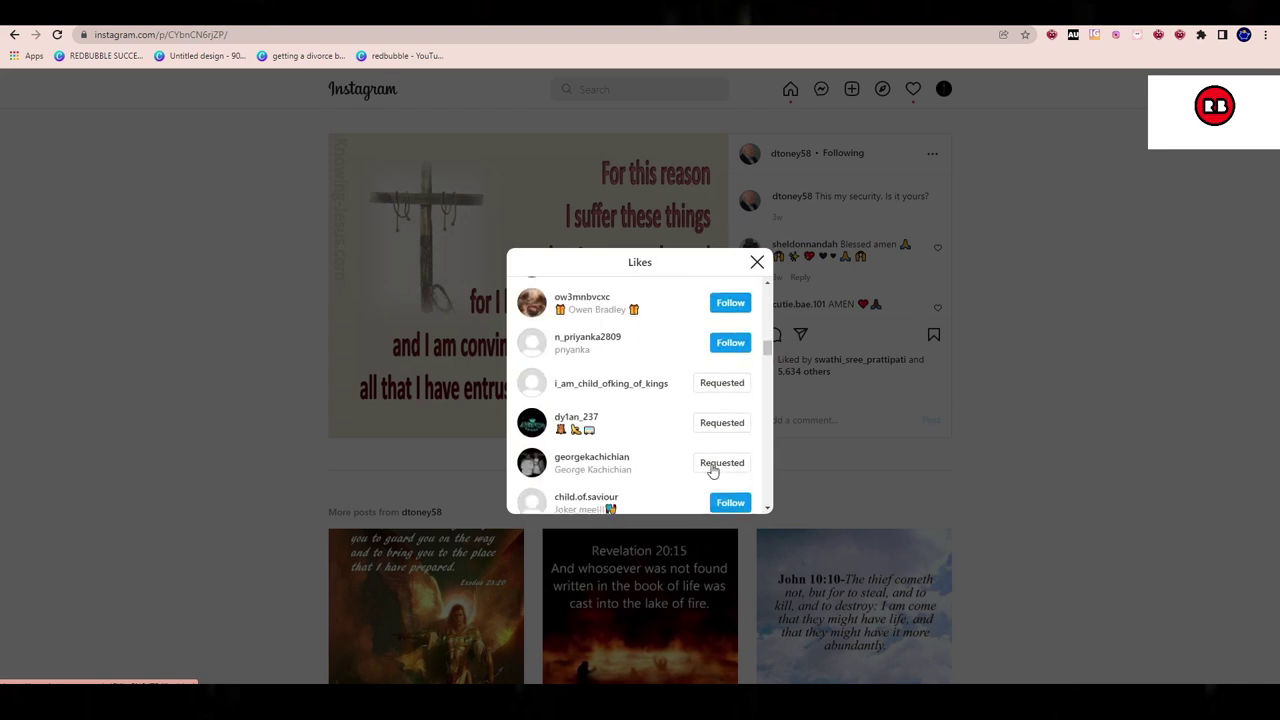
scroll(712, 469, "down", 10)
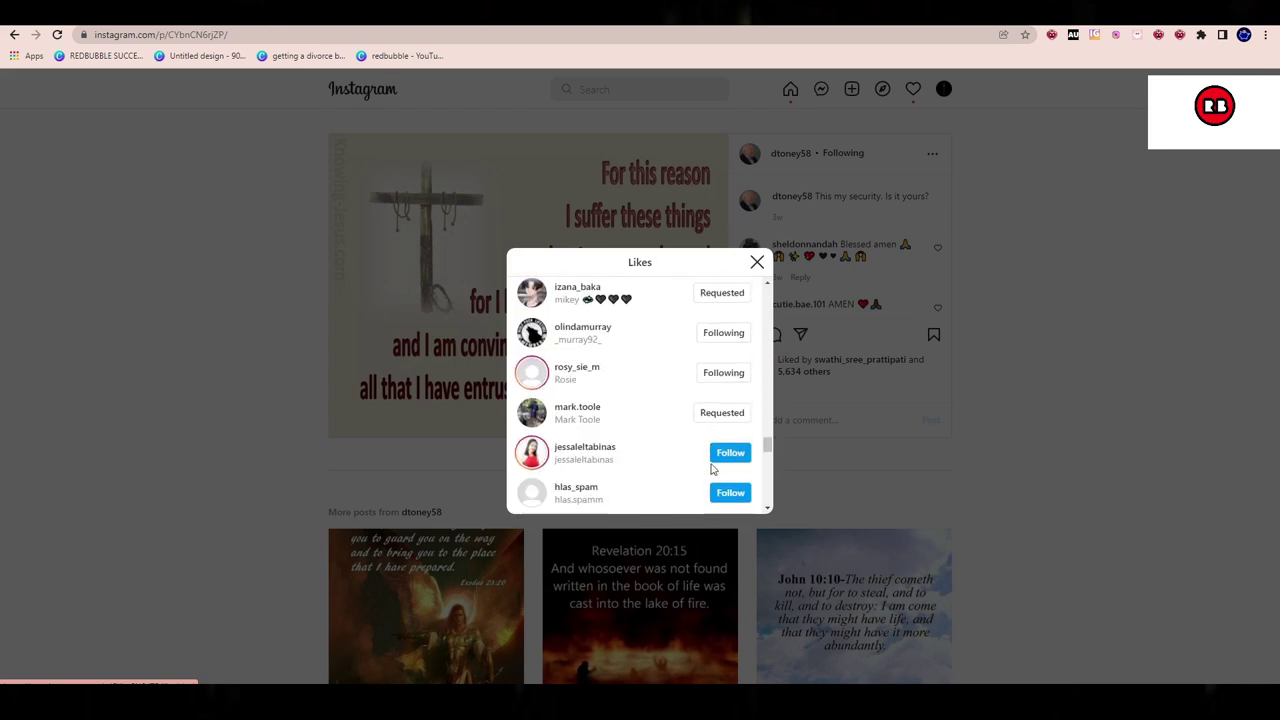
scroll(712, 469, "up", 1)
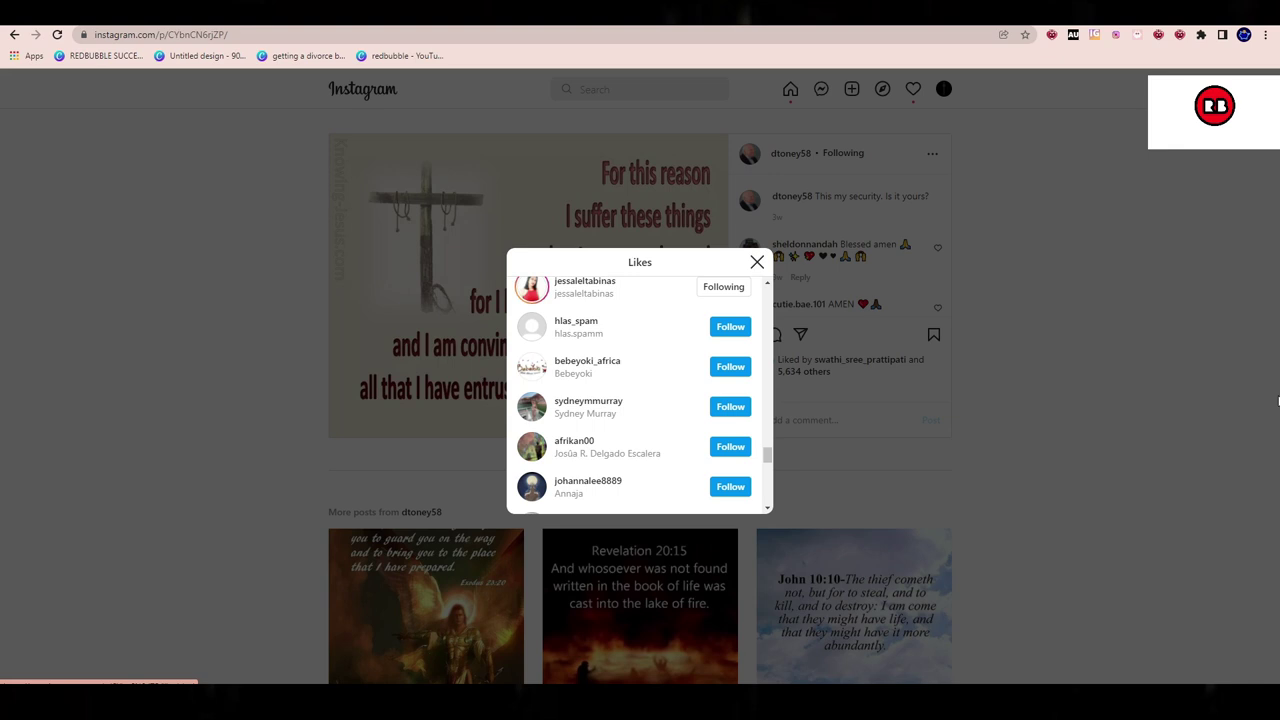
scroll(1278, 401, "down", 1)
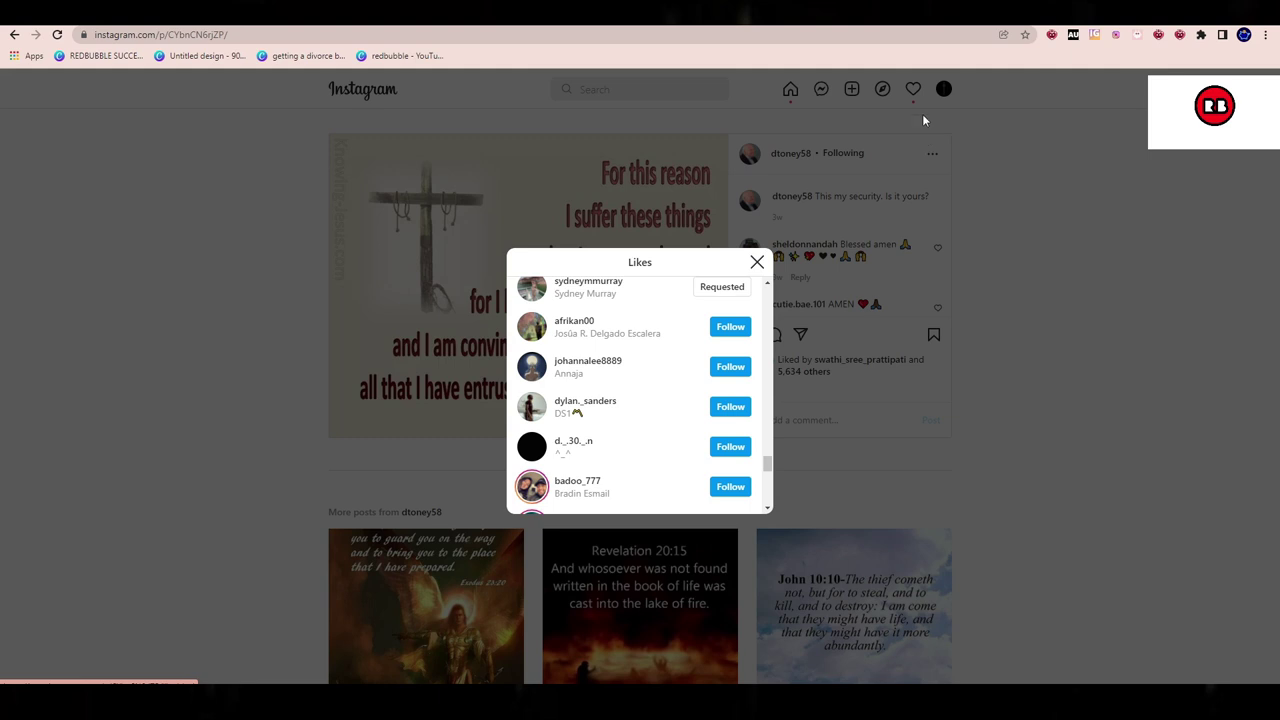
Move the Likes list down one row so the bot can follow the next liker.
key("Down")
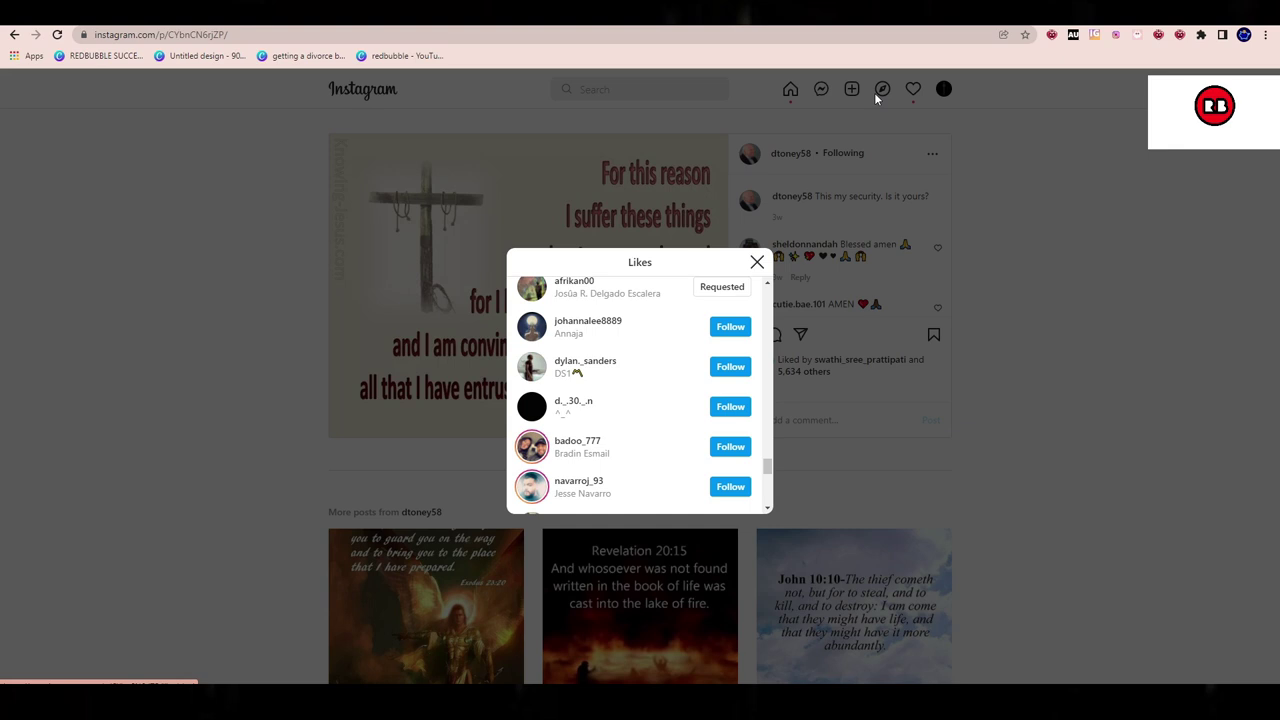
Advance the Likes list row by row as the bot follows each successive liker.
key("Down")
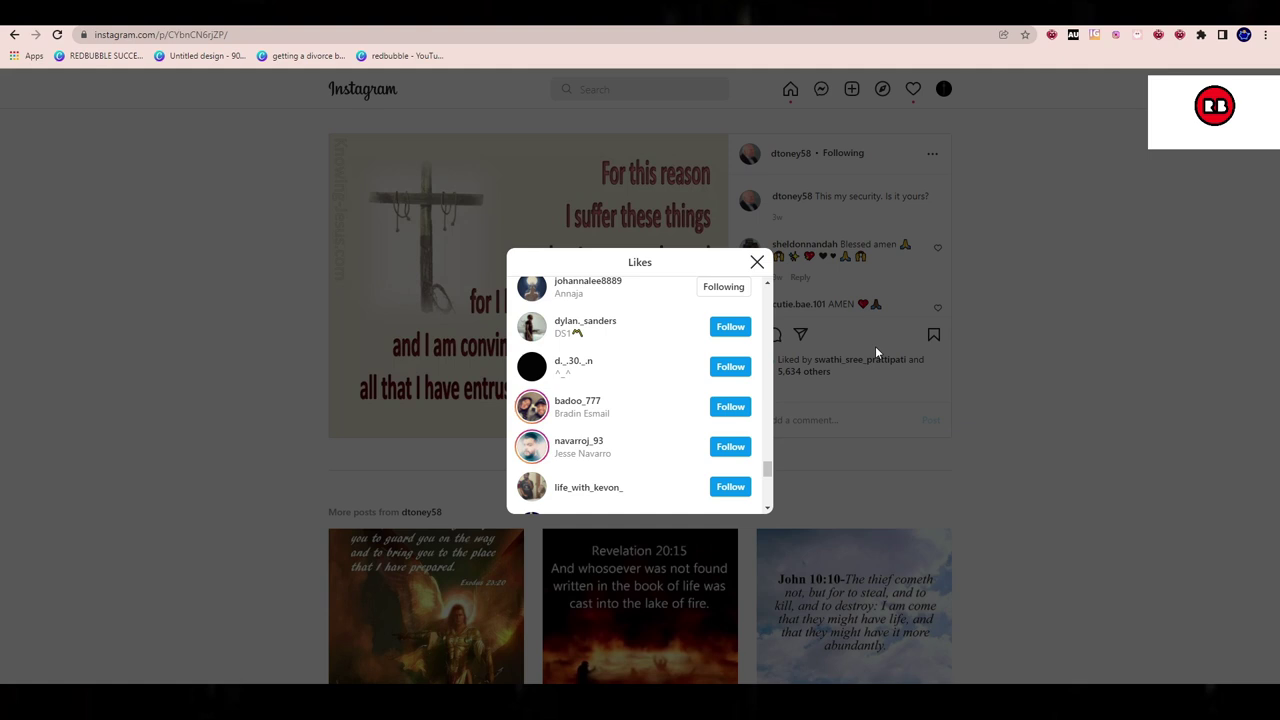
scroll(633, 400, "down", 1)
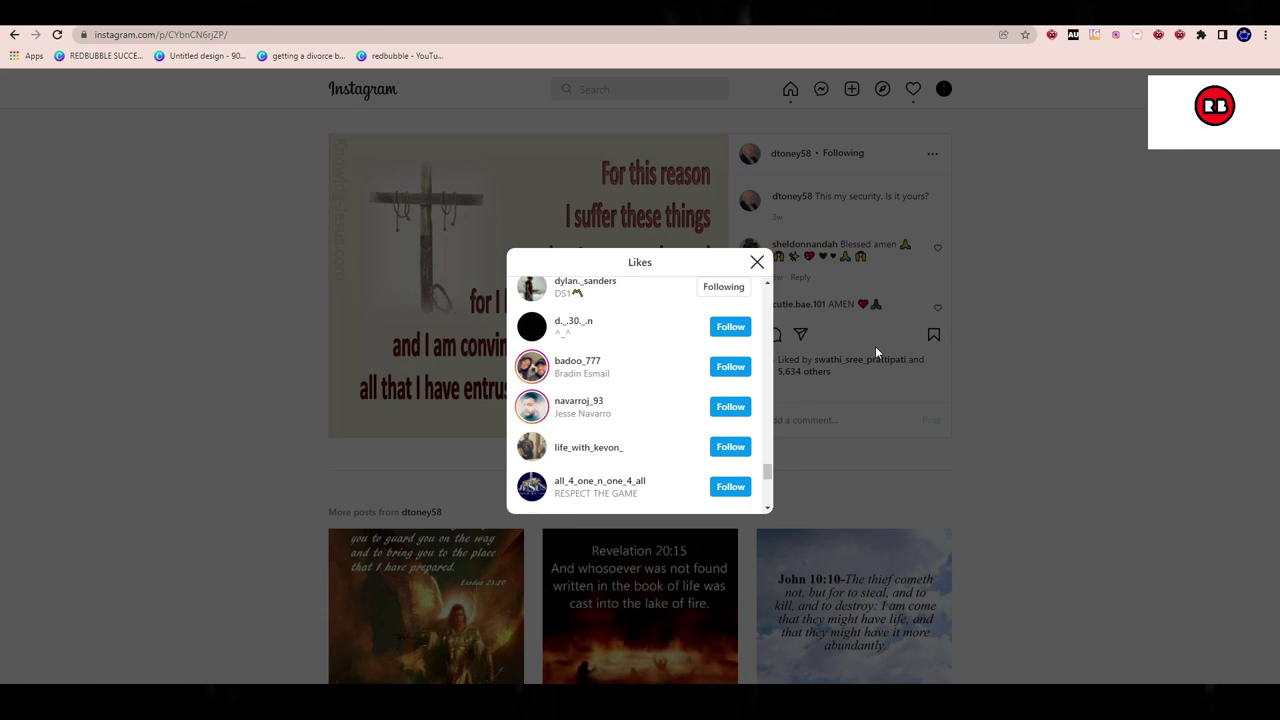
key("Down")
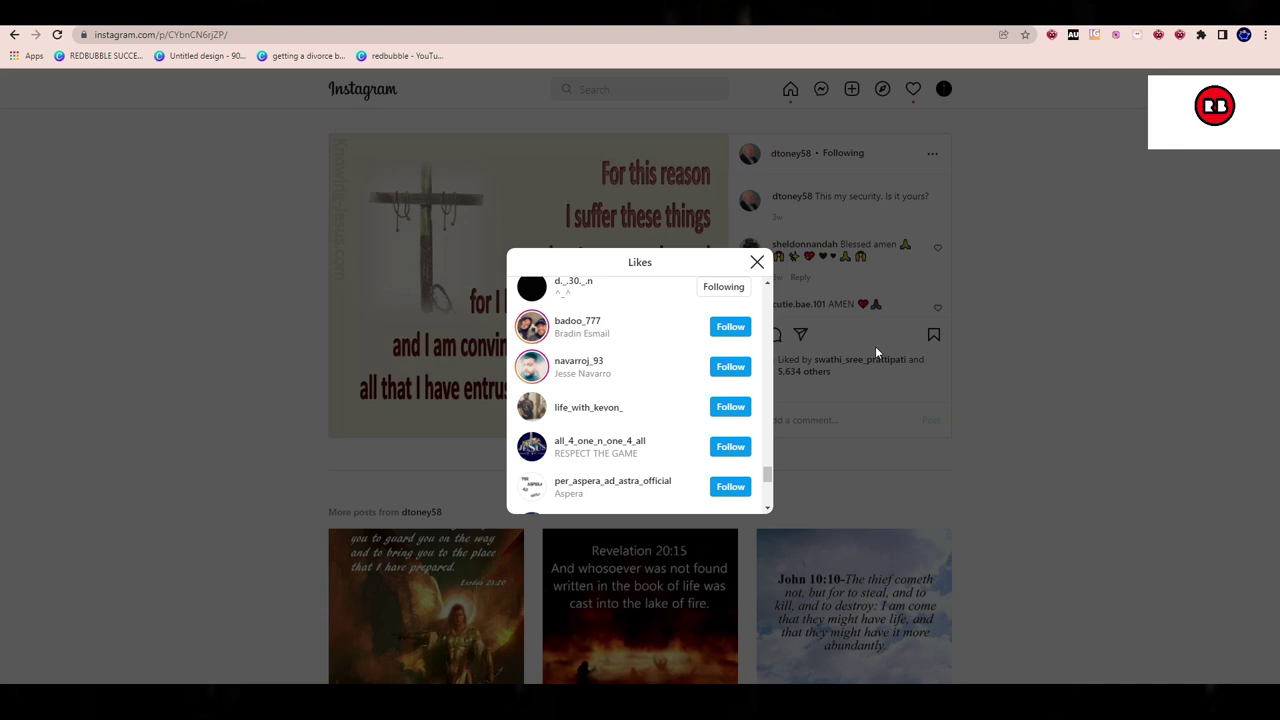
key("Down")
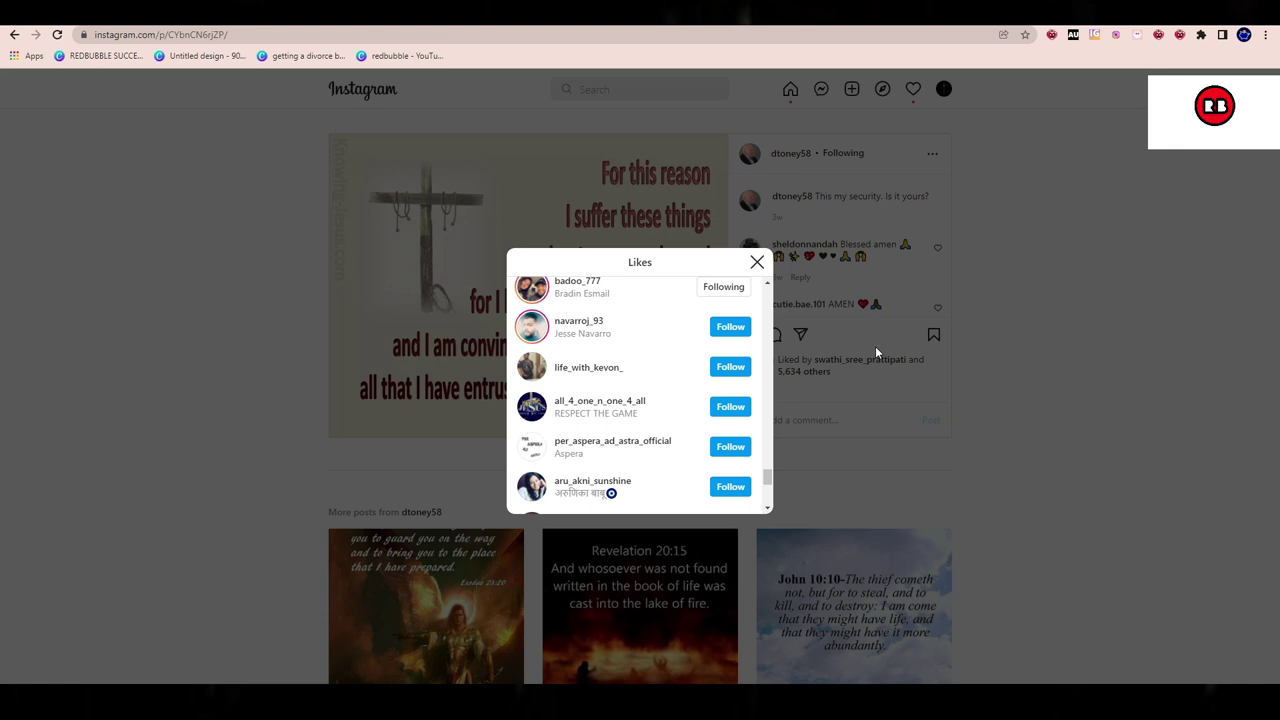
key("Down")
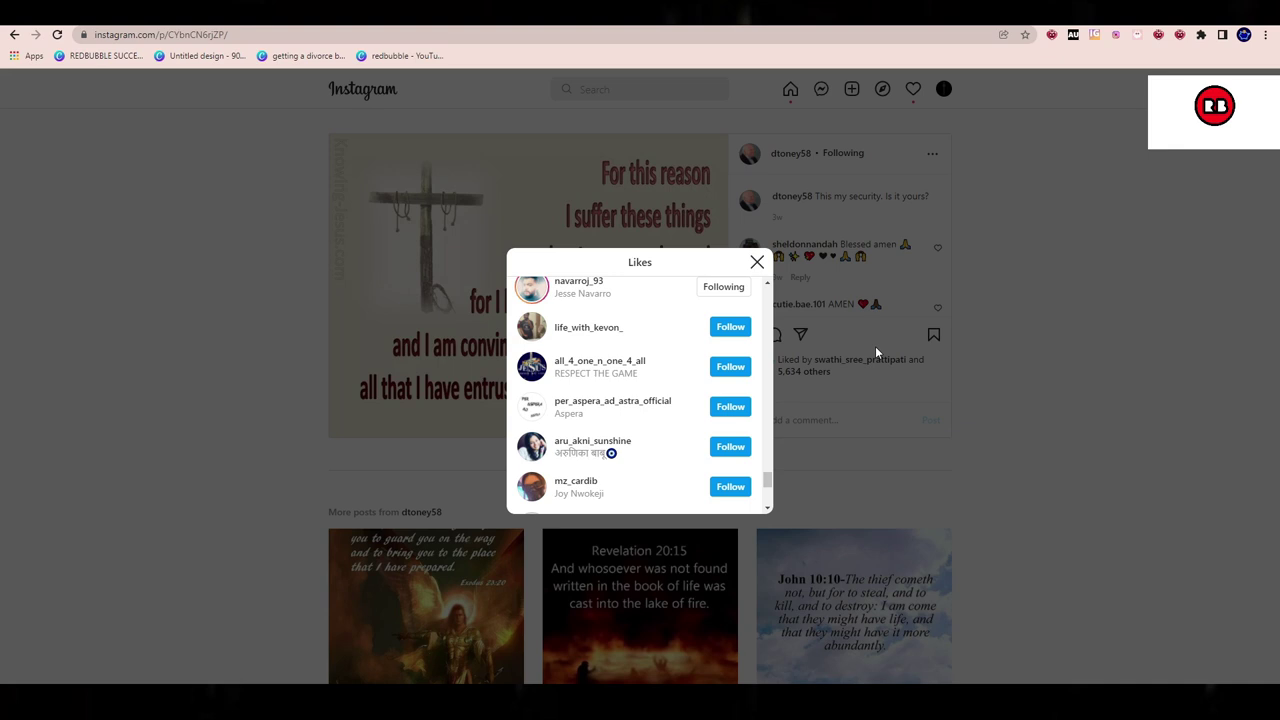
key("Down")
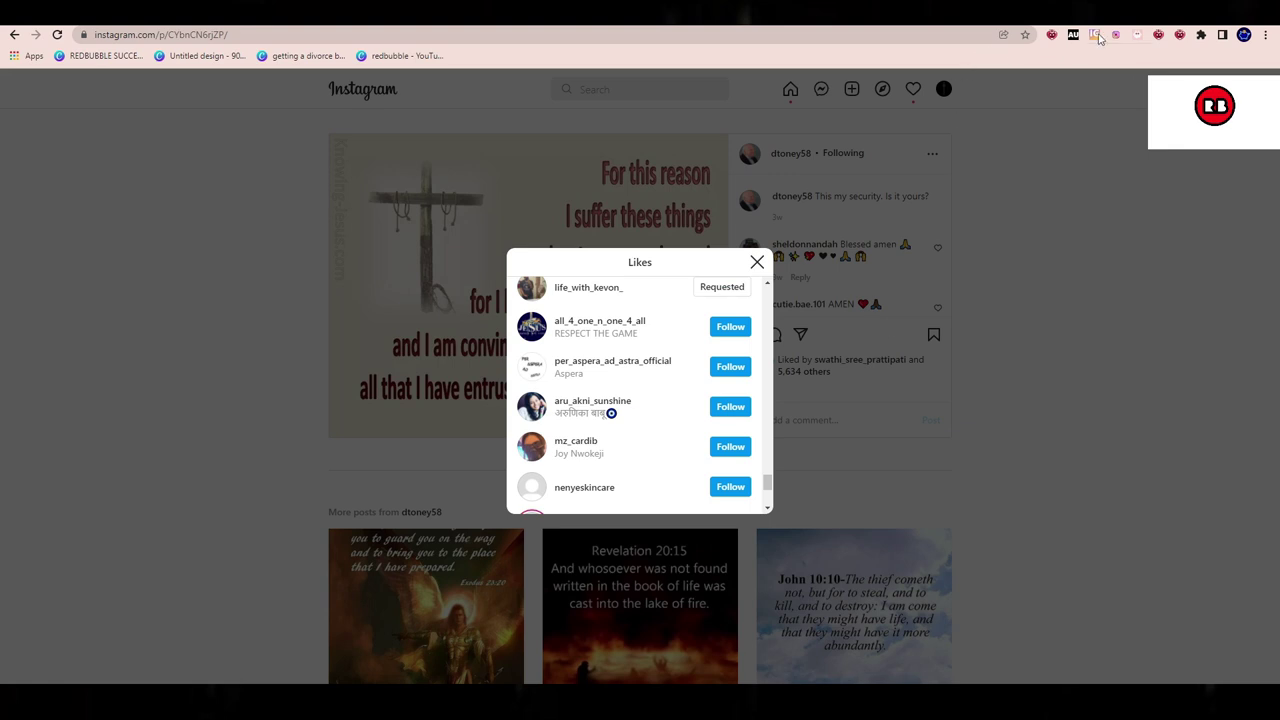
Check the bot's settings (50 follows, 50 likes, 5–10 second delays), then close the panel.
left_click(1051, 34)
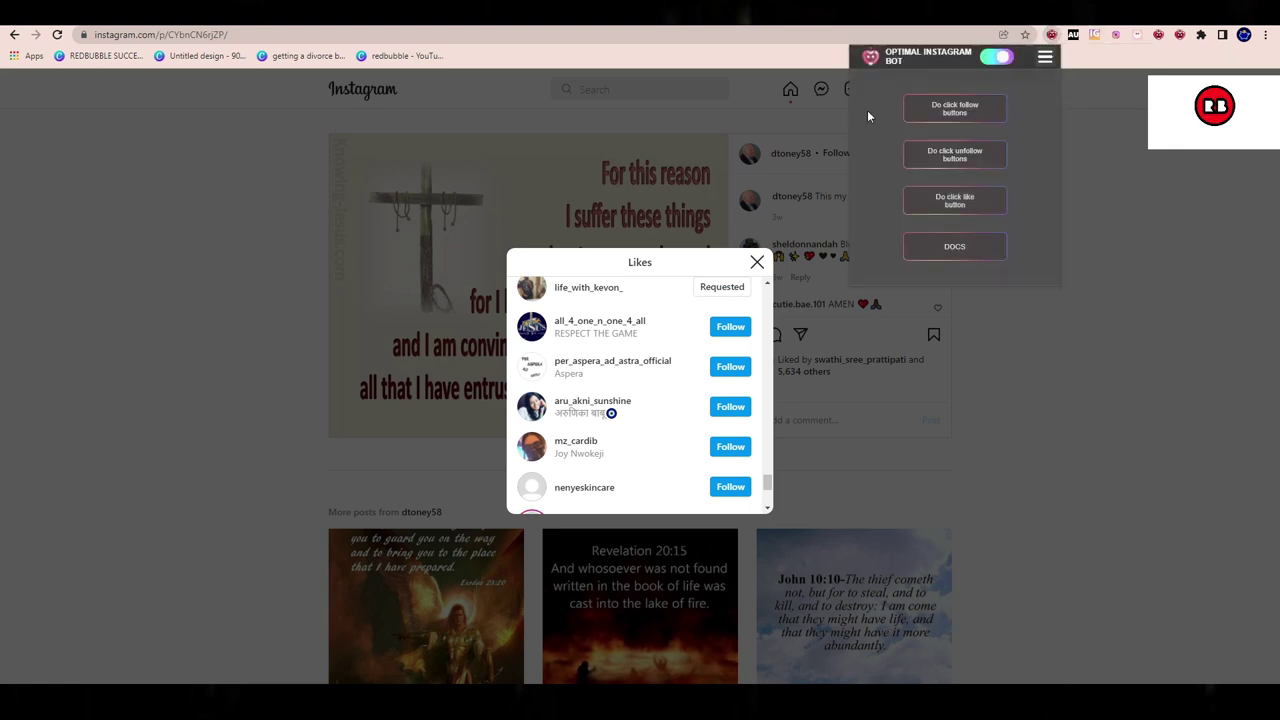
left_click(1044, 57)
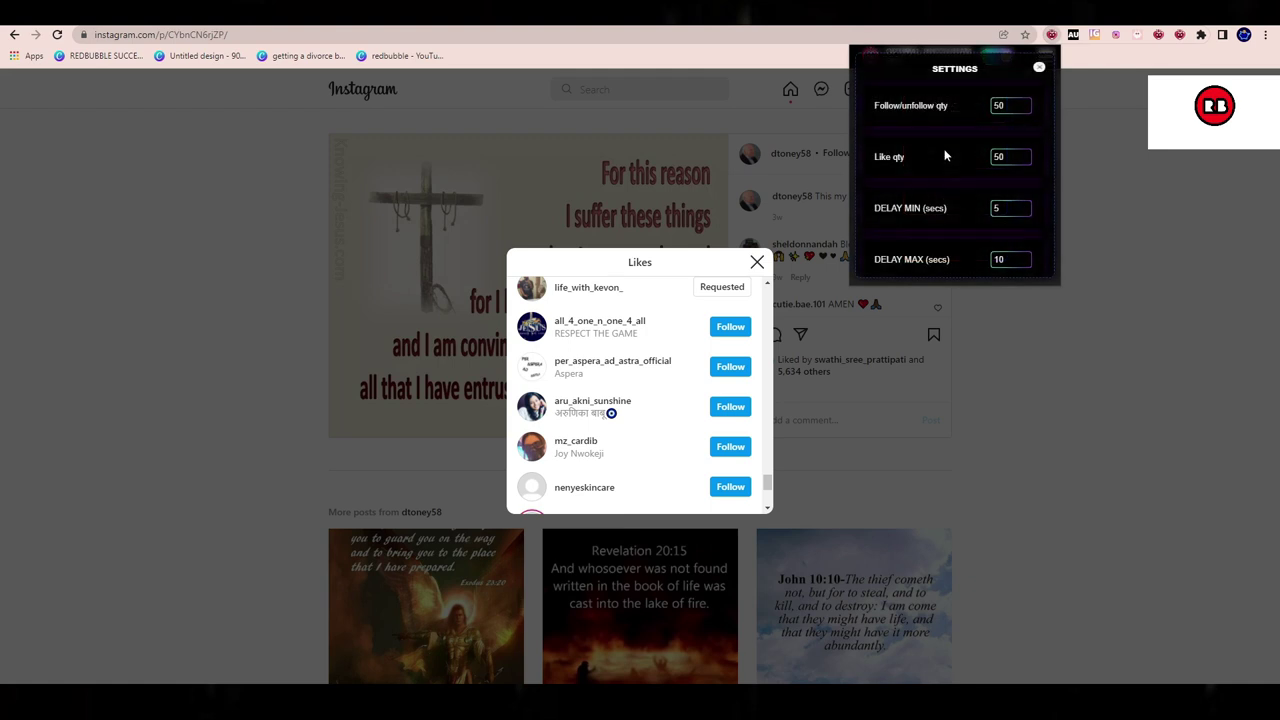
scroll(883, 205, "down", 1)
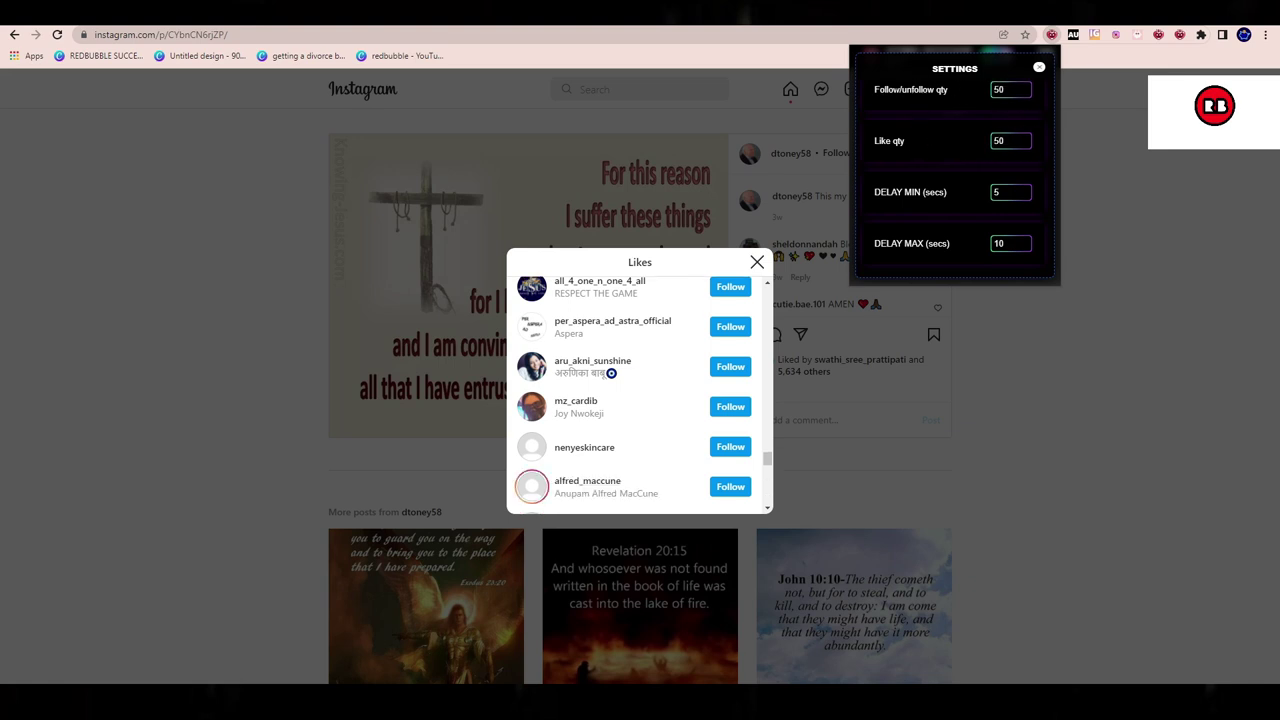
left_click_drag(893, 94, 912, 94)
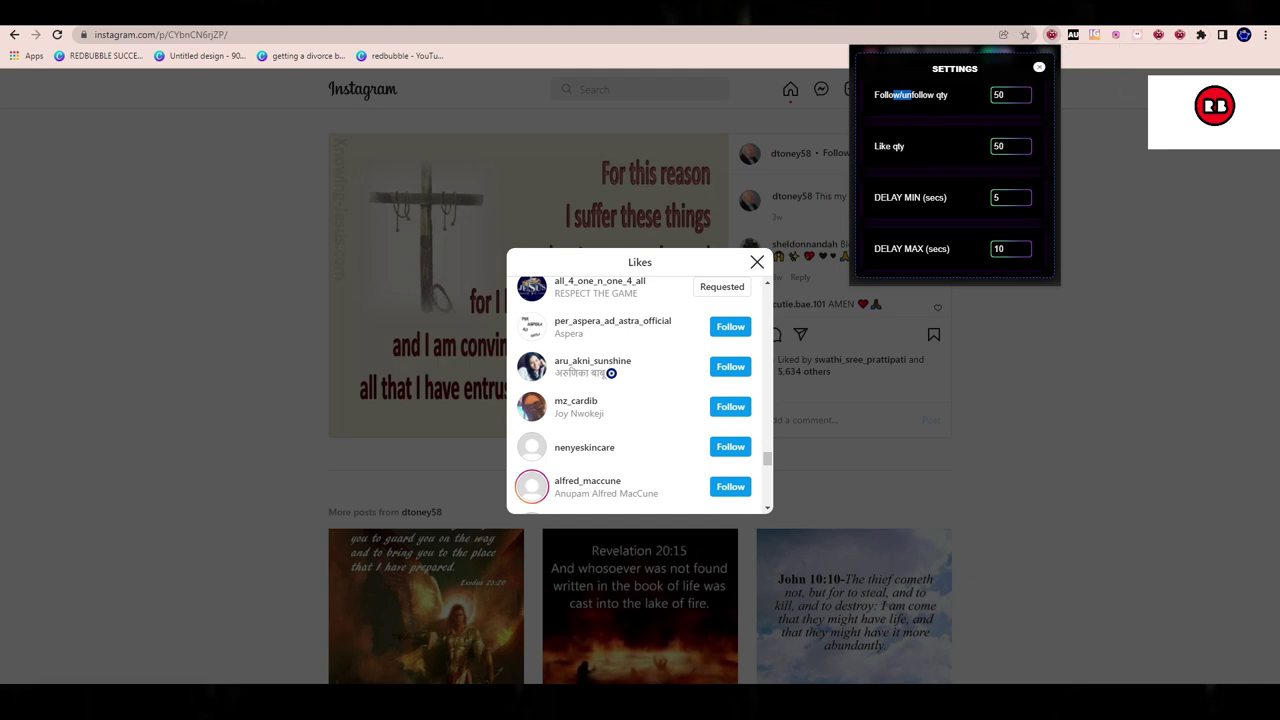
left_click(1066, 626)
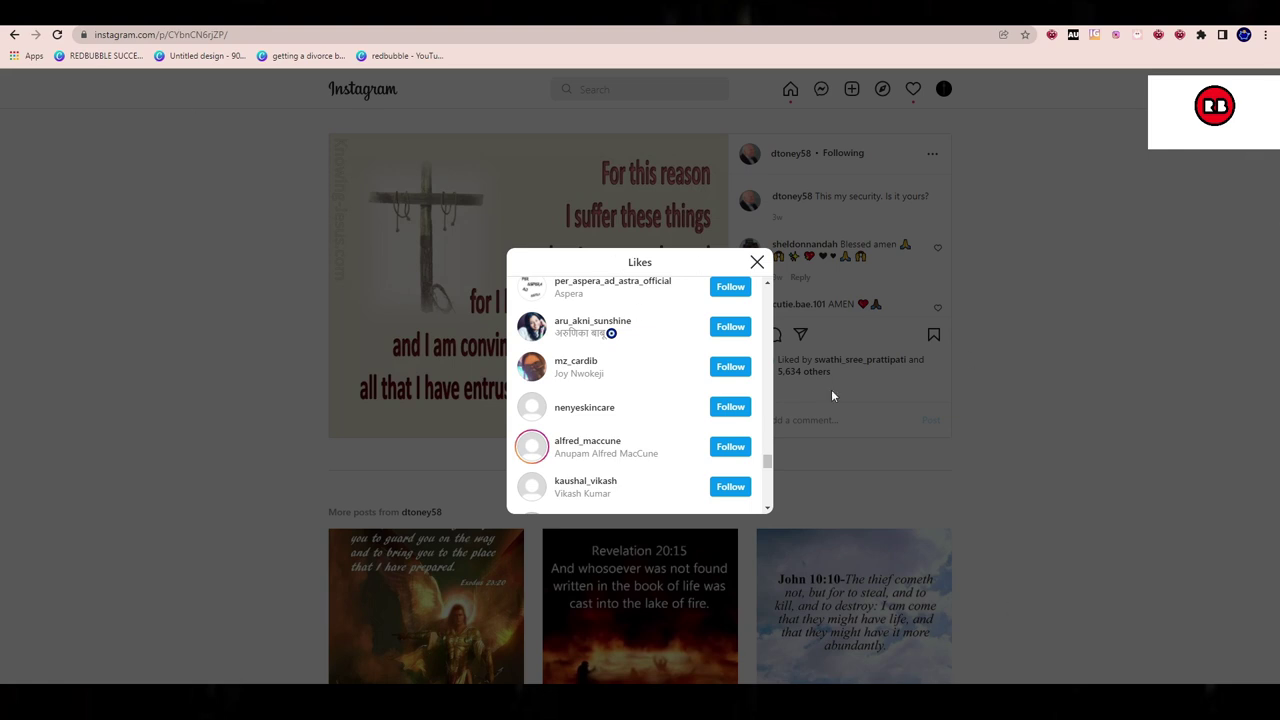
Follow the next liker, then scroll the Likes list to confirm earlier Following/Requested statuses.
scroll(740, 383, "up", 2)
left_click(740, 420)
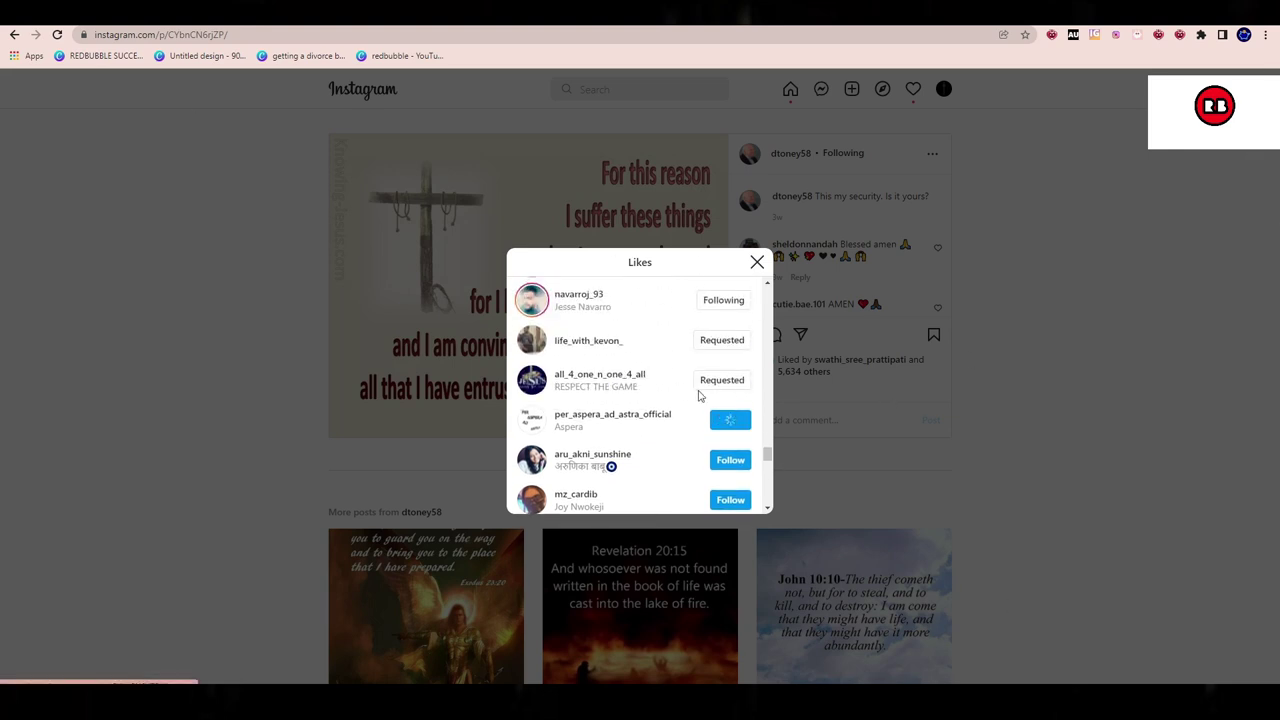
scroll(734, 337, "up", 5)
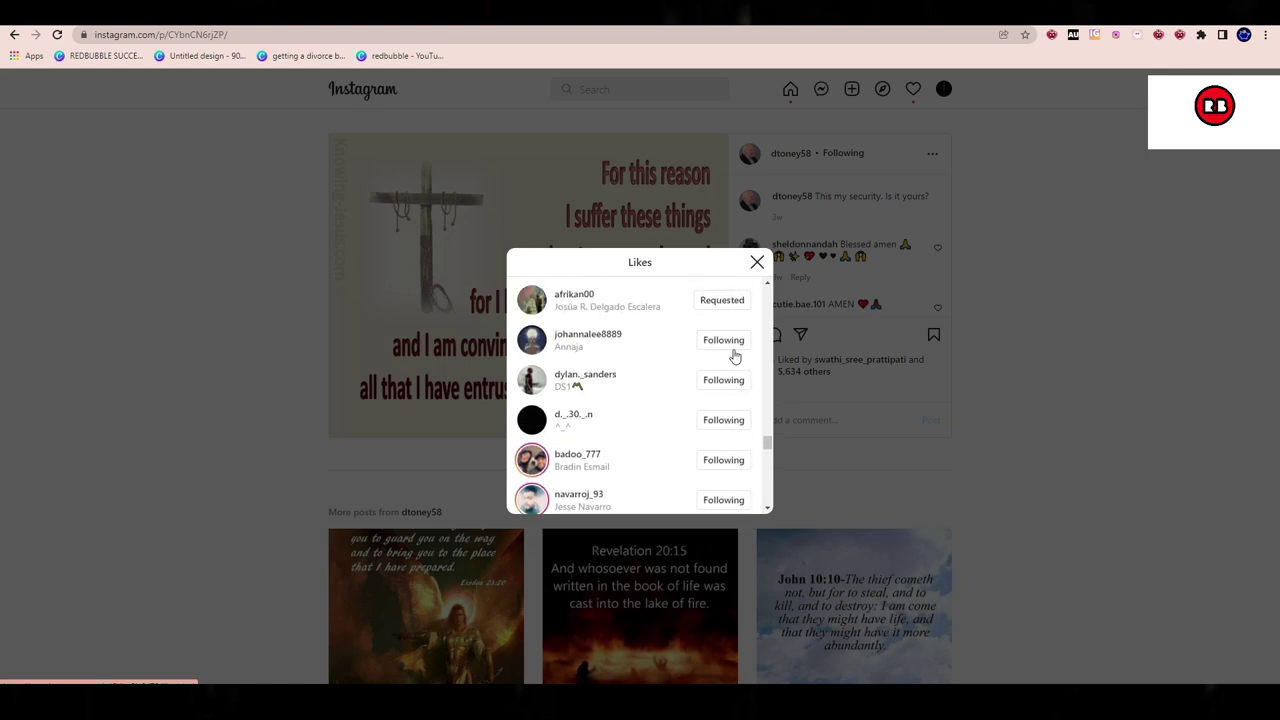
scroll(732, 364, "up", 10)
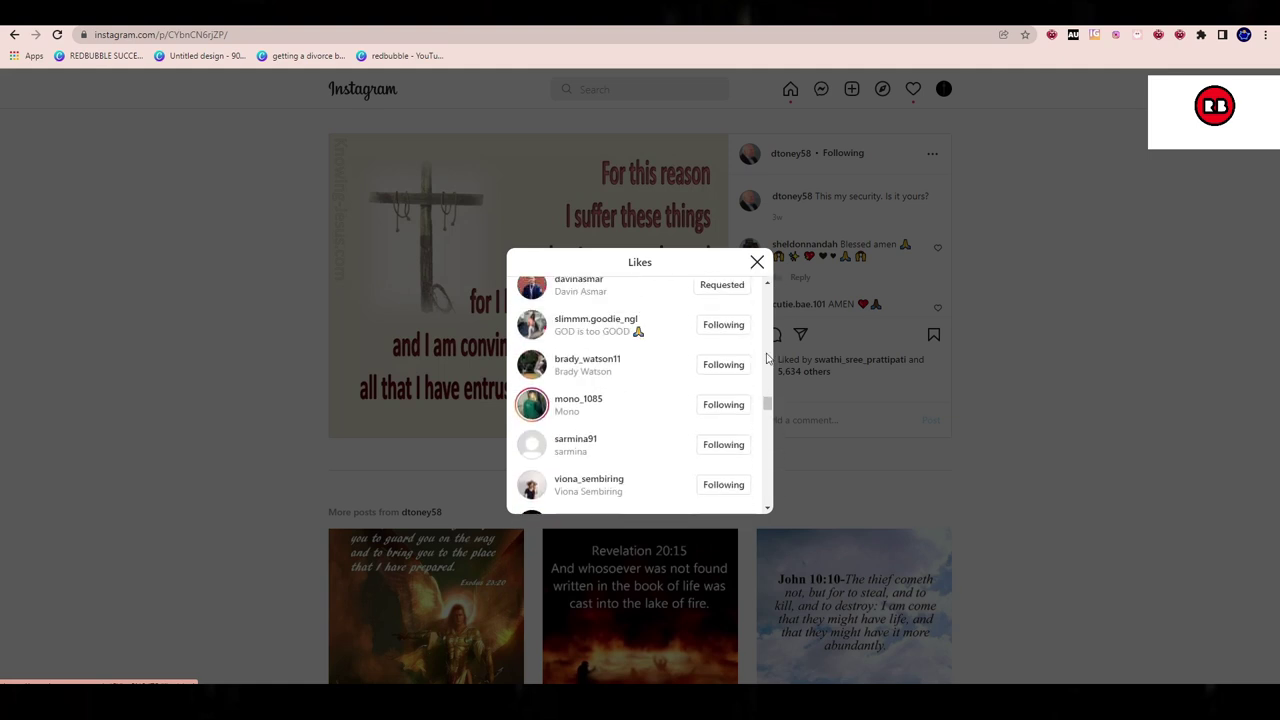
scroll(744, 357, "down", 10)
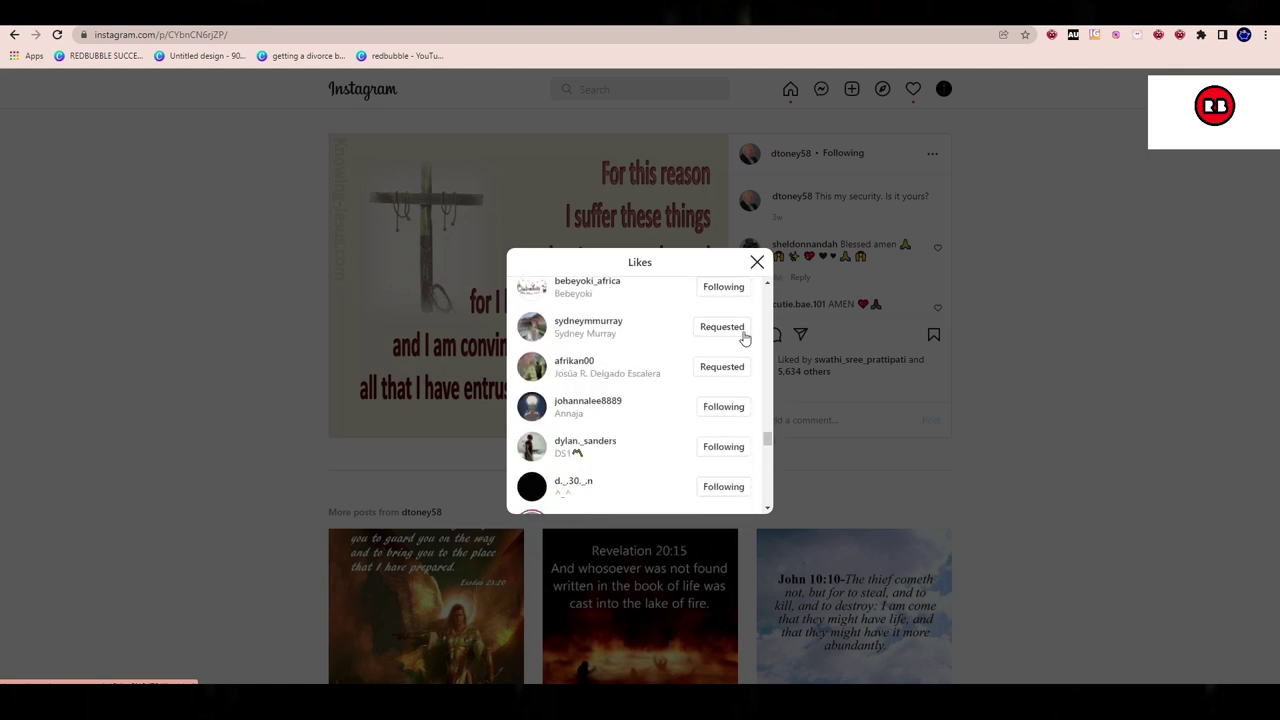
scroll(722, 350, "down", 4)
scroll(726, 295, "up", 1)
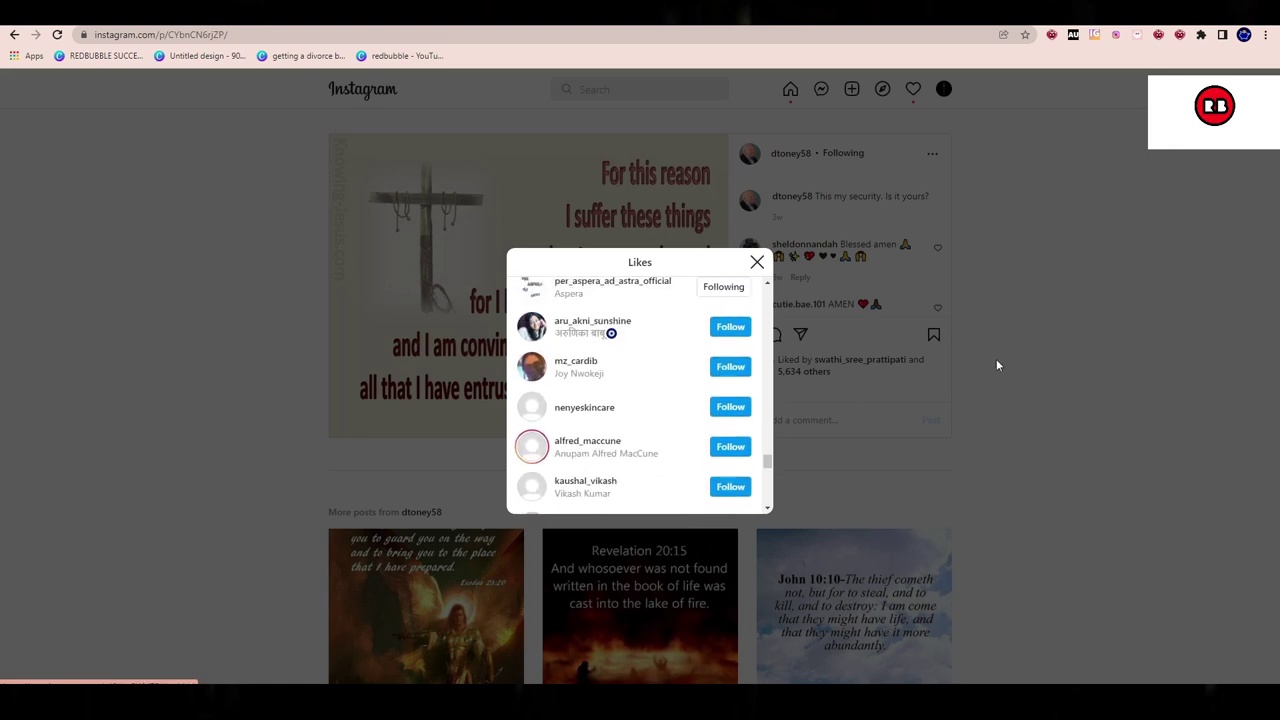
scroll(640, 400, "down", 1)
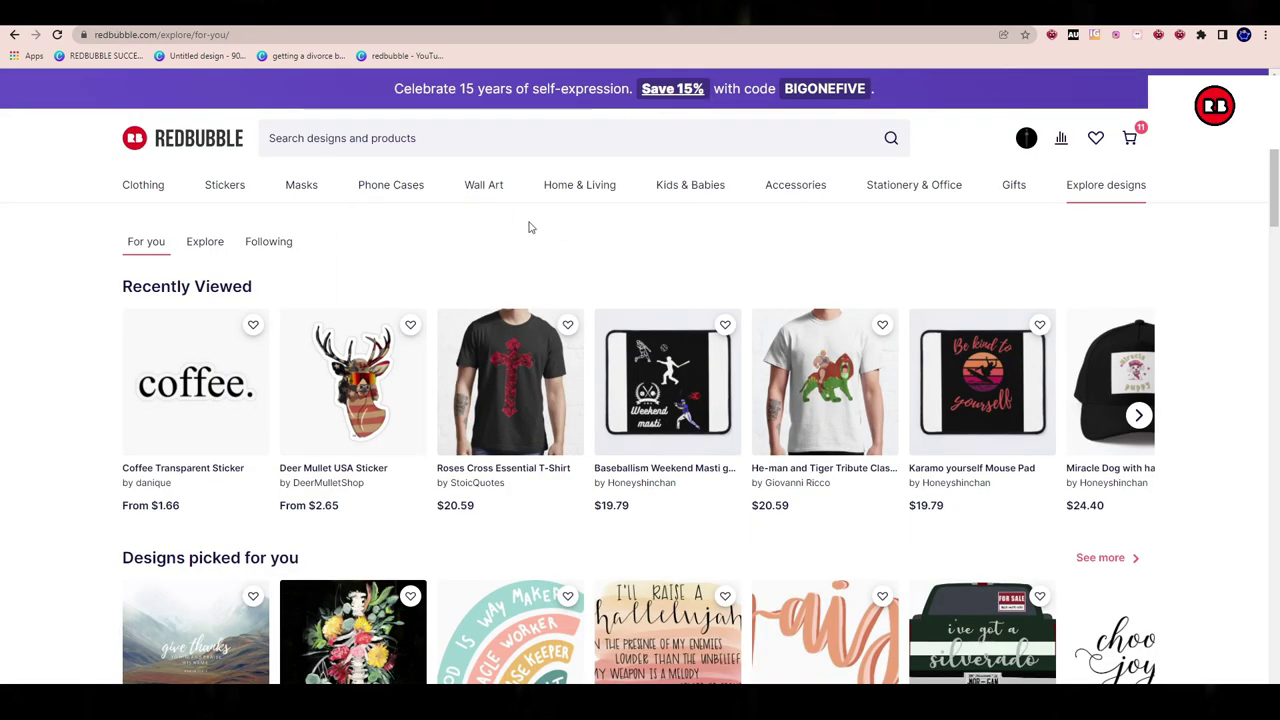
scroll(531, 228, "down", 6)
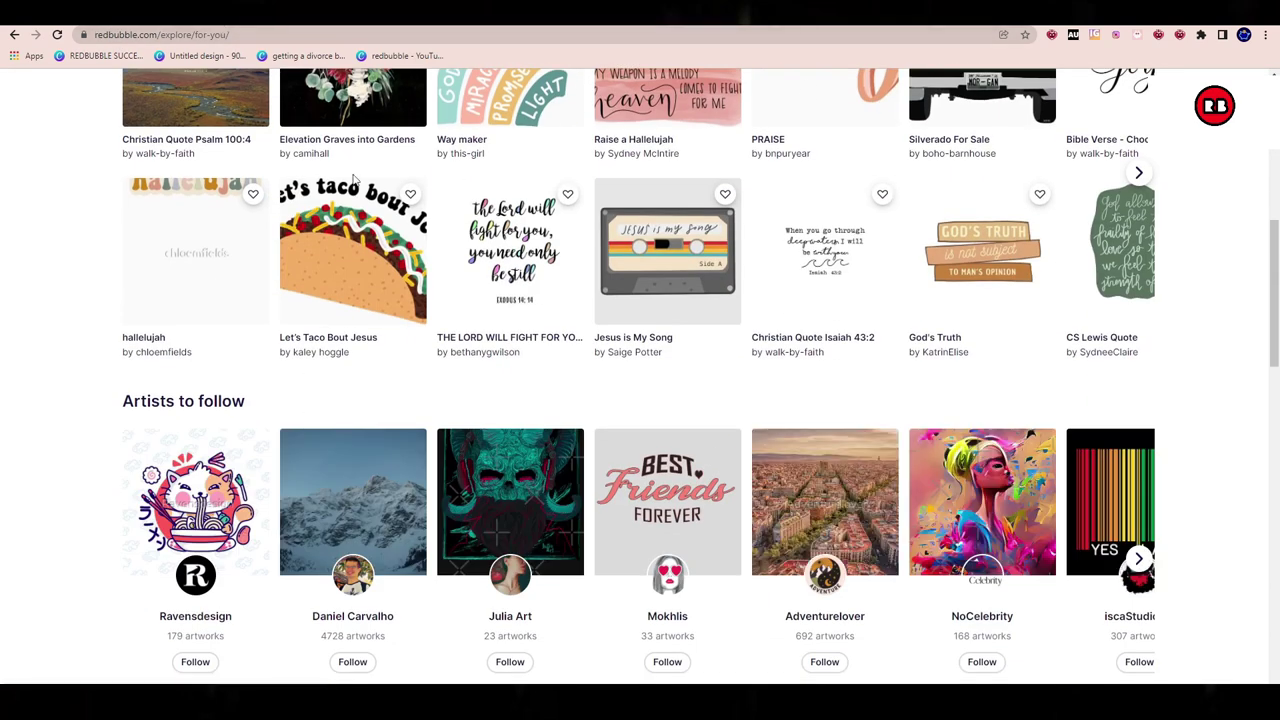
Open the Ravensdesign artist shop and scroll through its product grid.
left_click(216, 516)
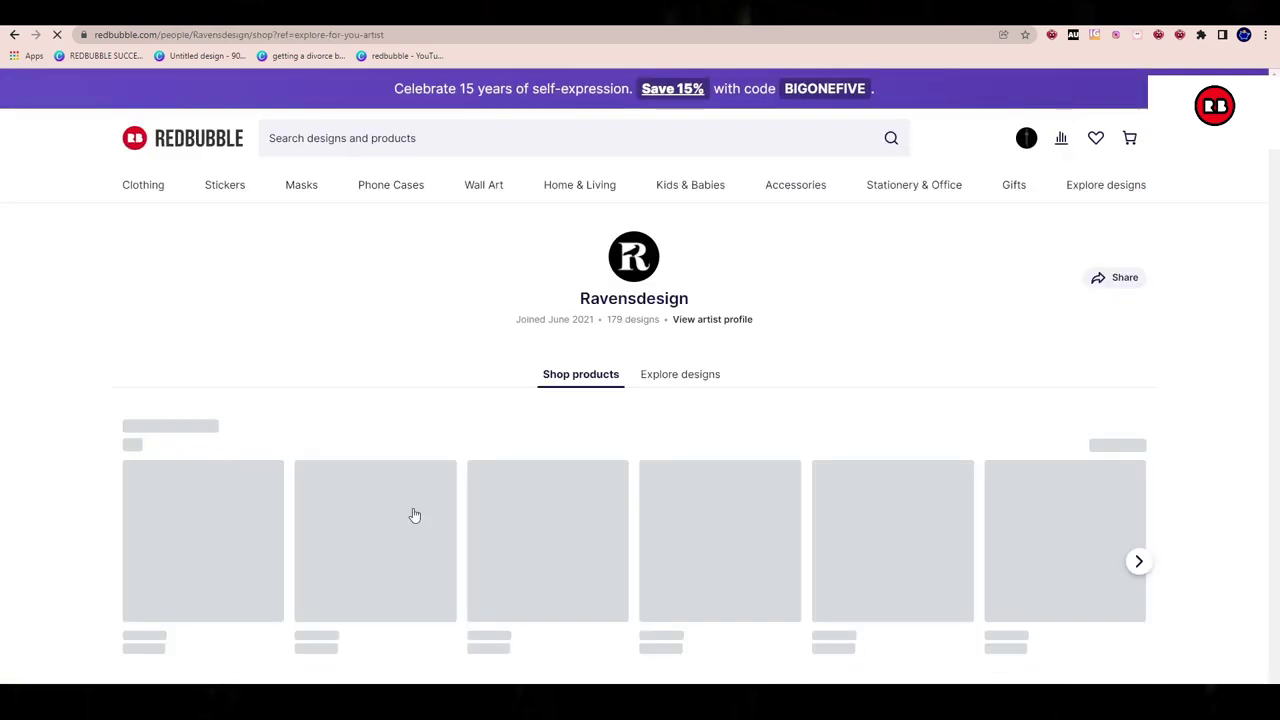
scroll(600, 420, "down", 3)
scroll(968, 449, "down", 6)
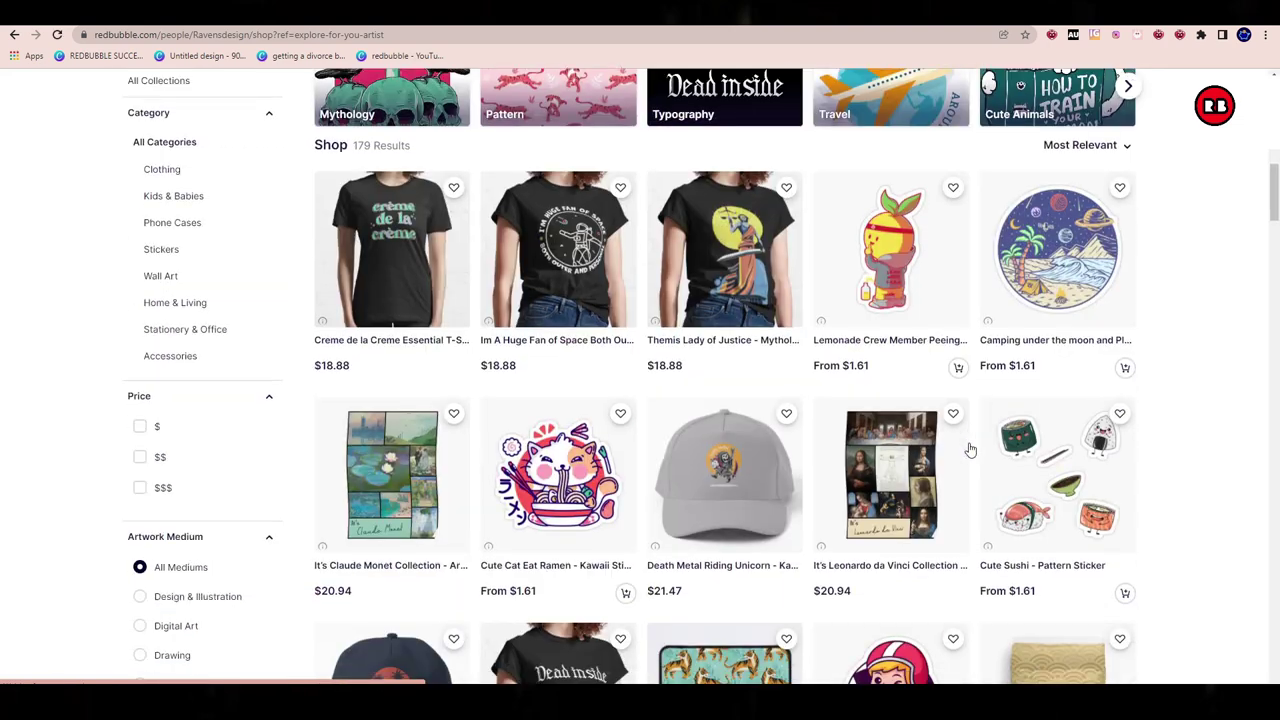
scroll(970, 449, "down", 3)
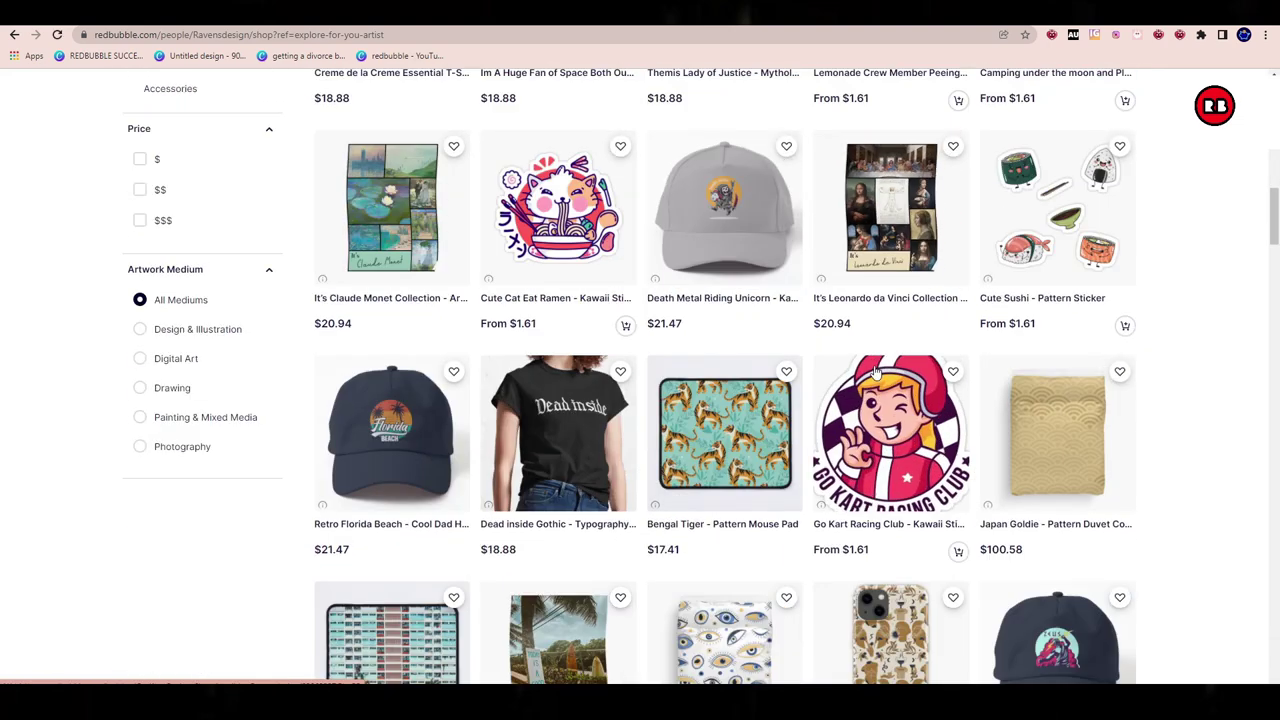
Open the Cute Cat Eat Ramen - Kawaii Sticker listing and look over its page.
left_click(552, 203)
scroll(598, 262, "down", 3)
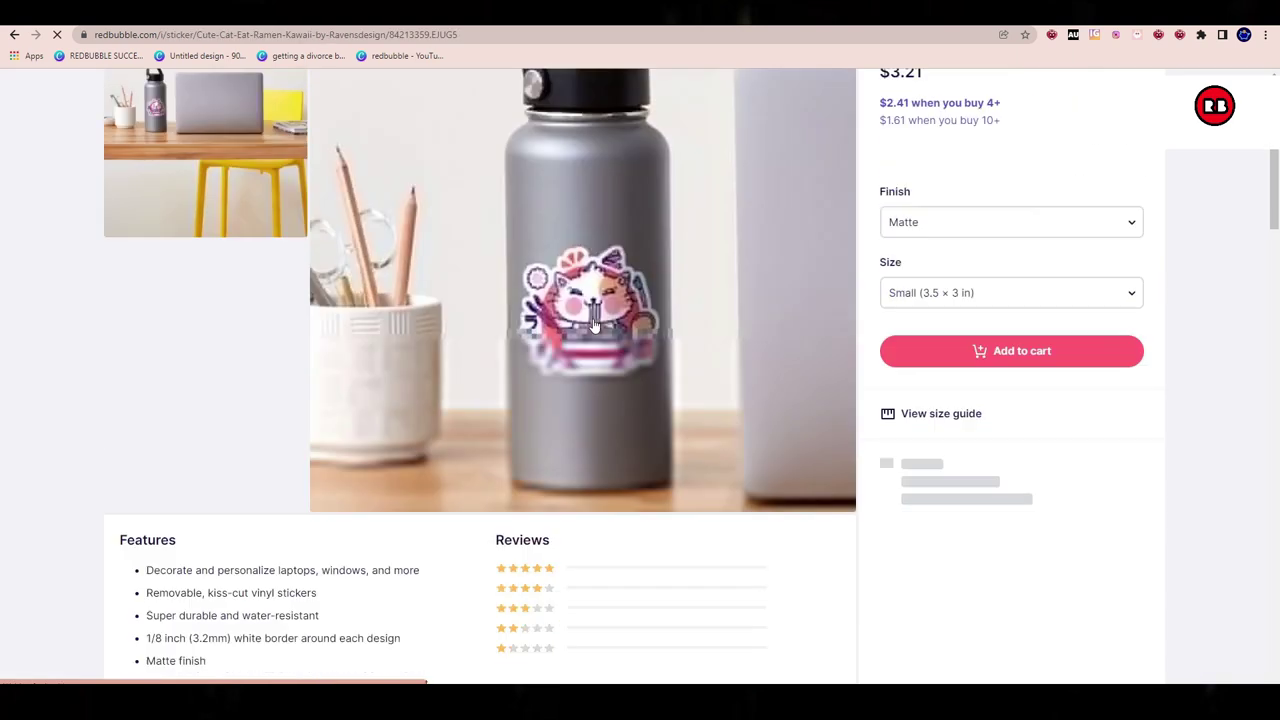
scroll(598, 262, "up", 1)
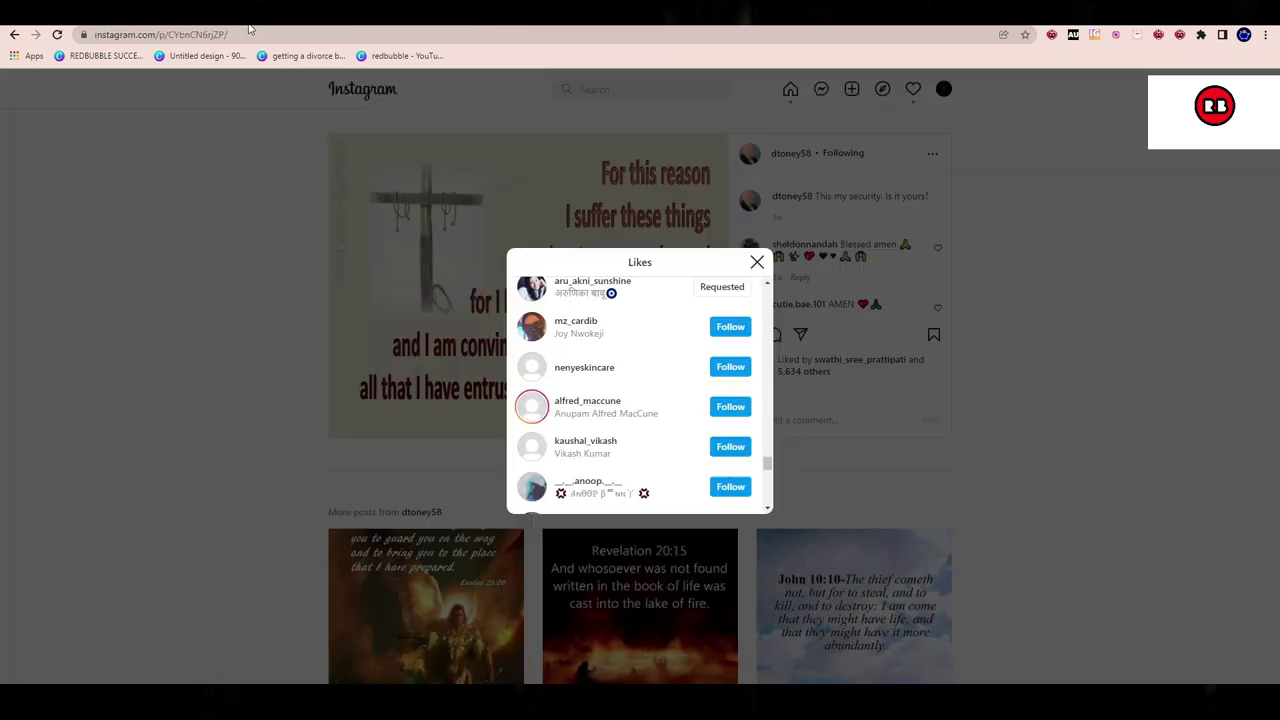
scroll(700, 290, "down", 1)
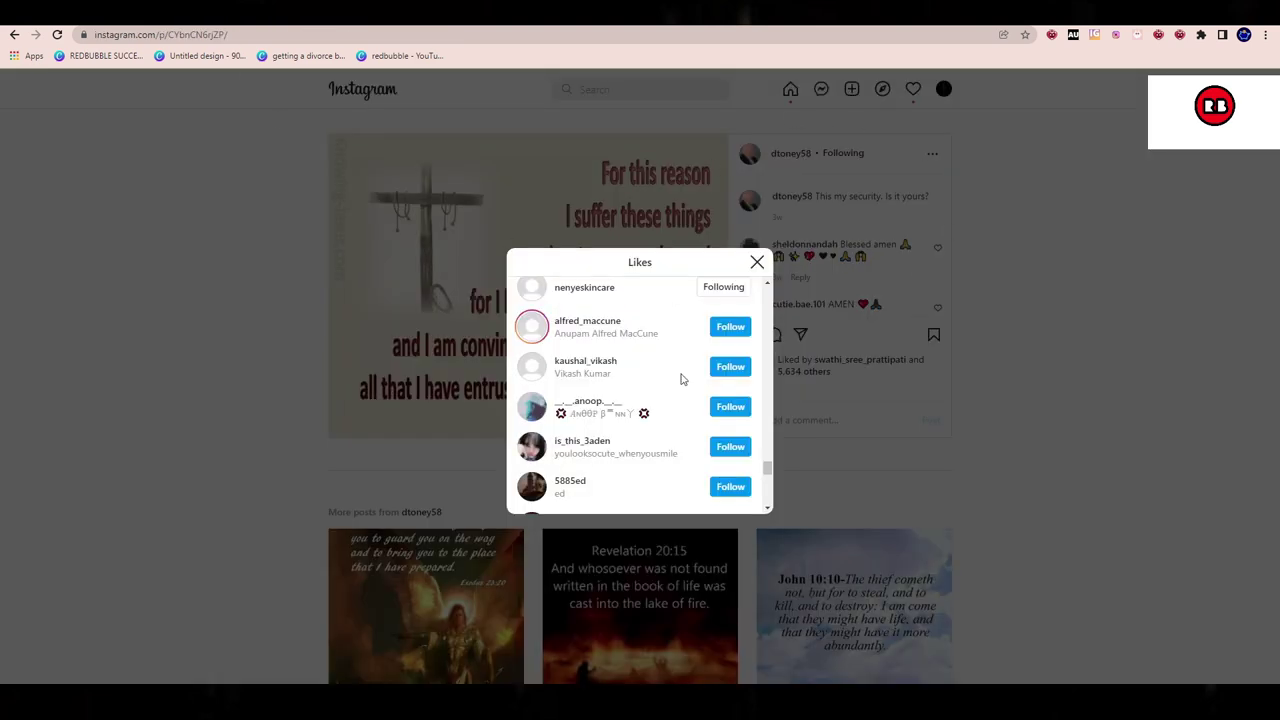
Check the bot's new follows in the Likes list, then return to the Redbubble sticker tab.
left_click(1051, 35)
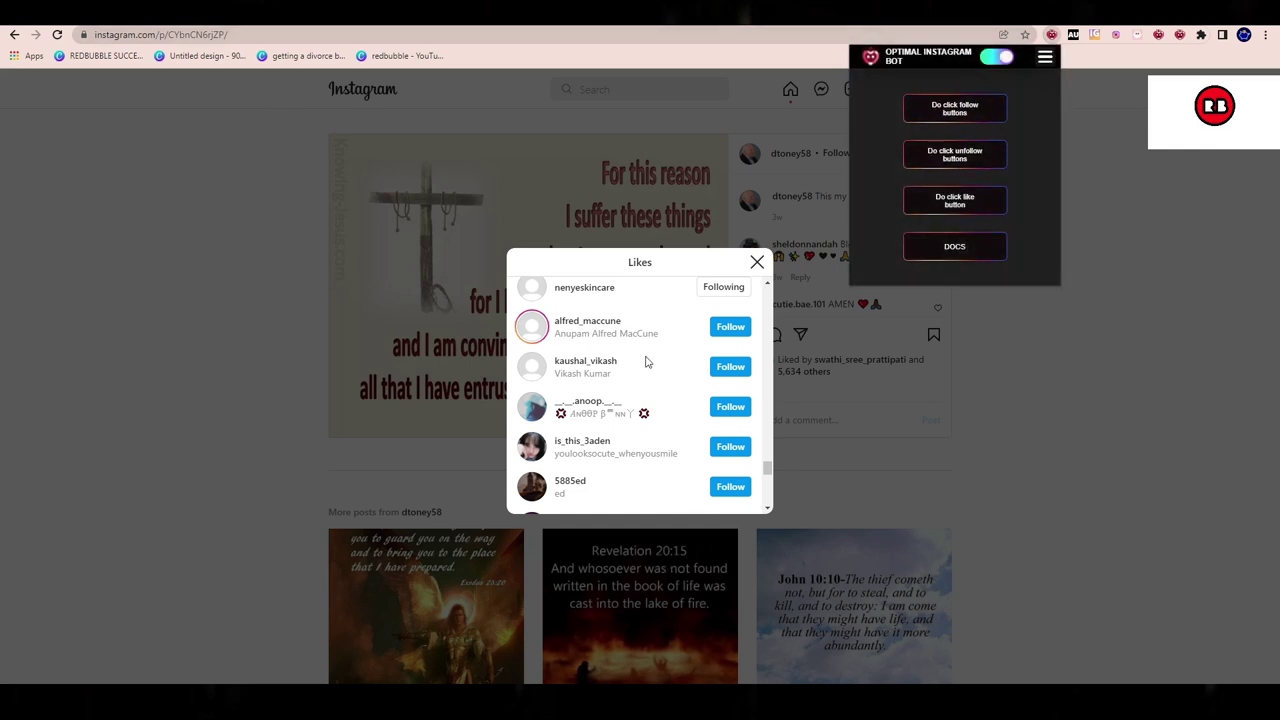
scroll(706, 360, "up", 3)
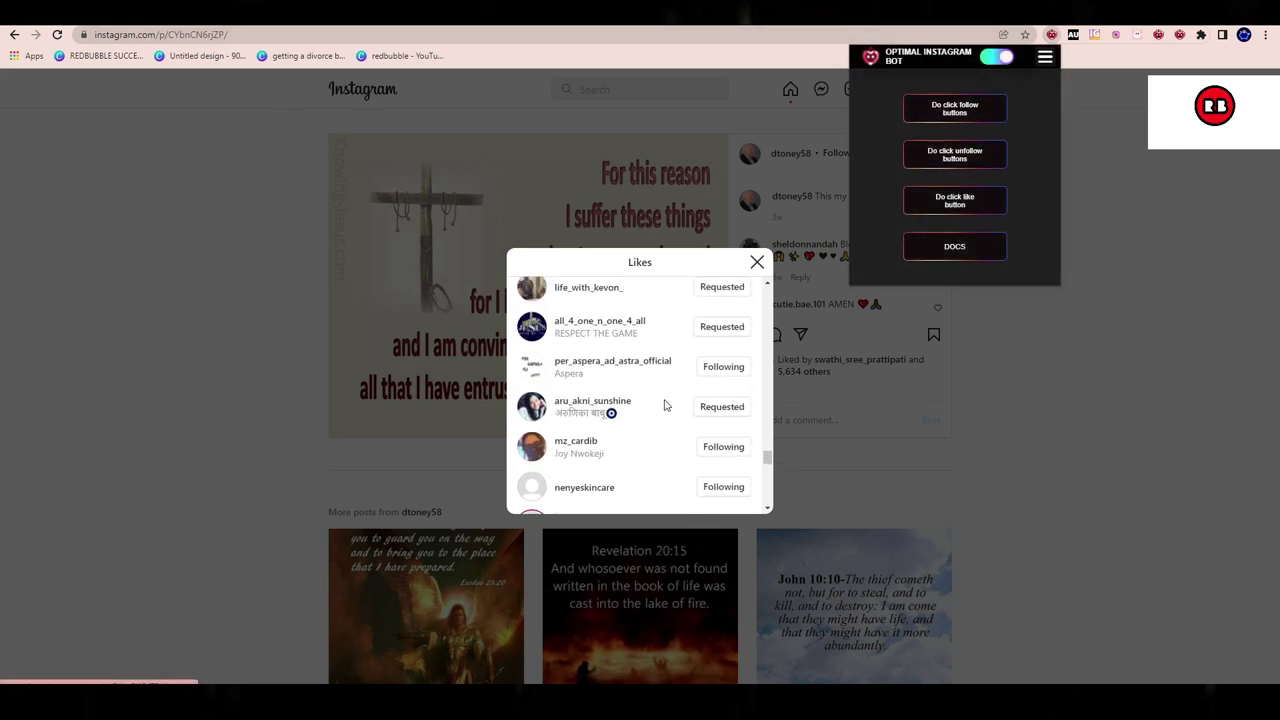
scroll(665, 404, "down", 3)
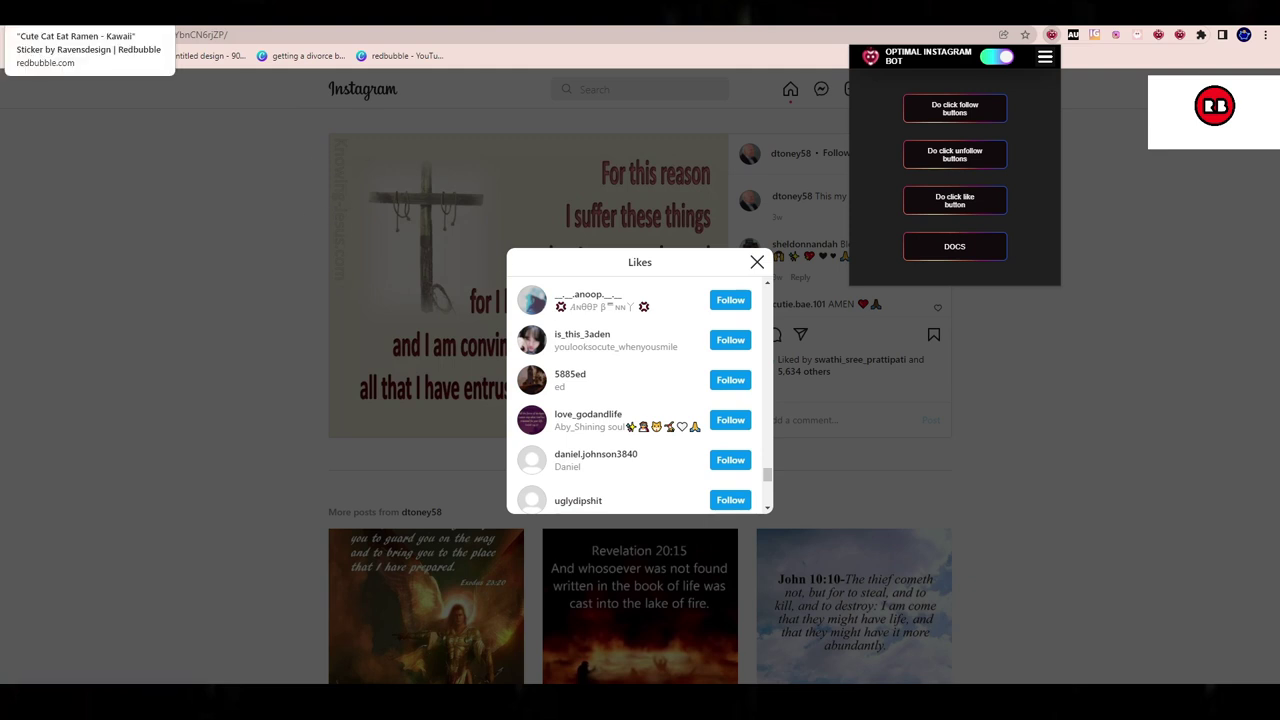
left_click(88, 14)
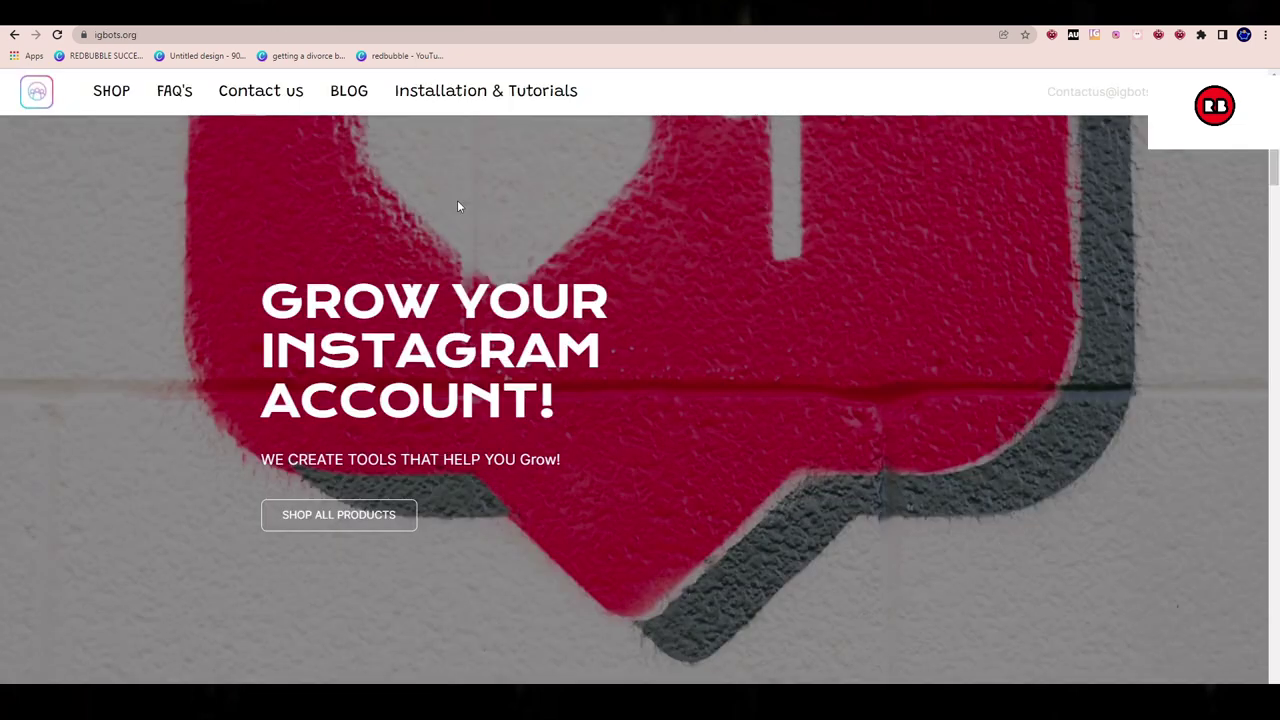
Open the Optimal Bot: Follow, Unfollow, Like product page and scroll to Product Details.
scroll(457, 206, "down", 10)
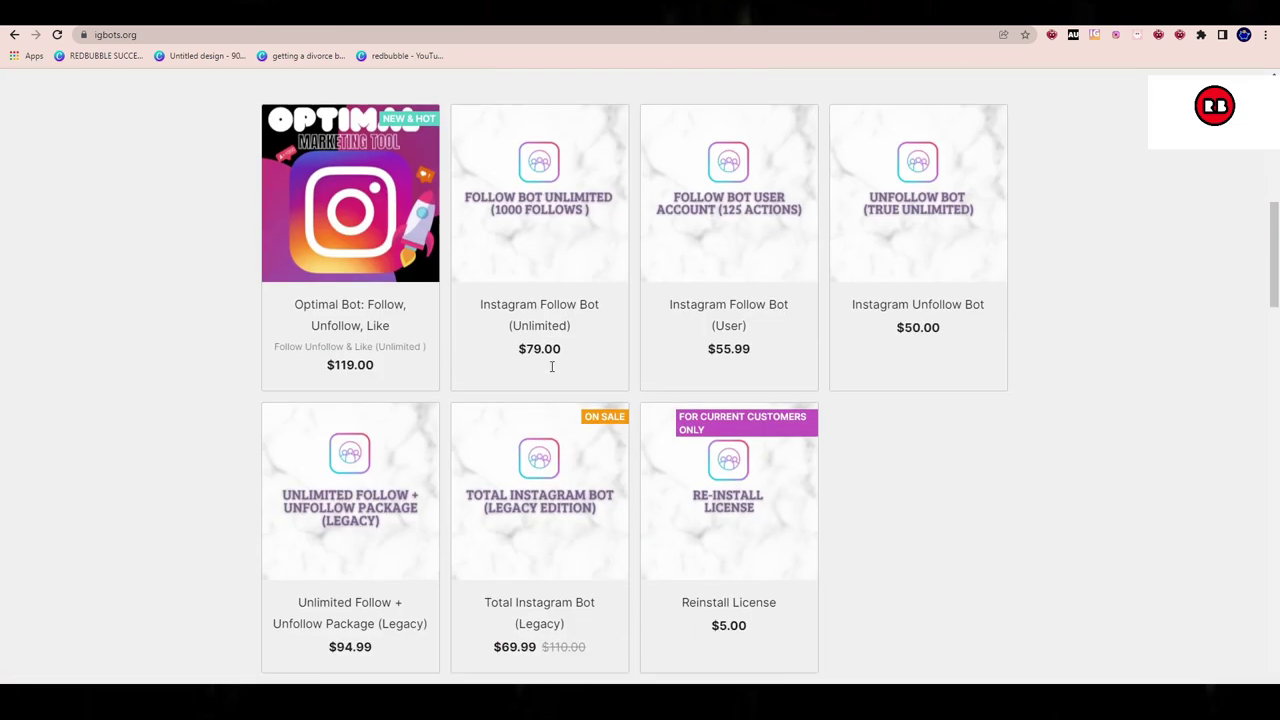
left_click(360, 310)
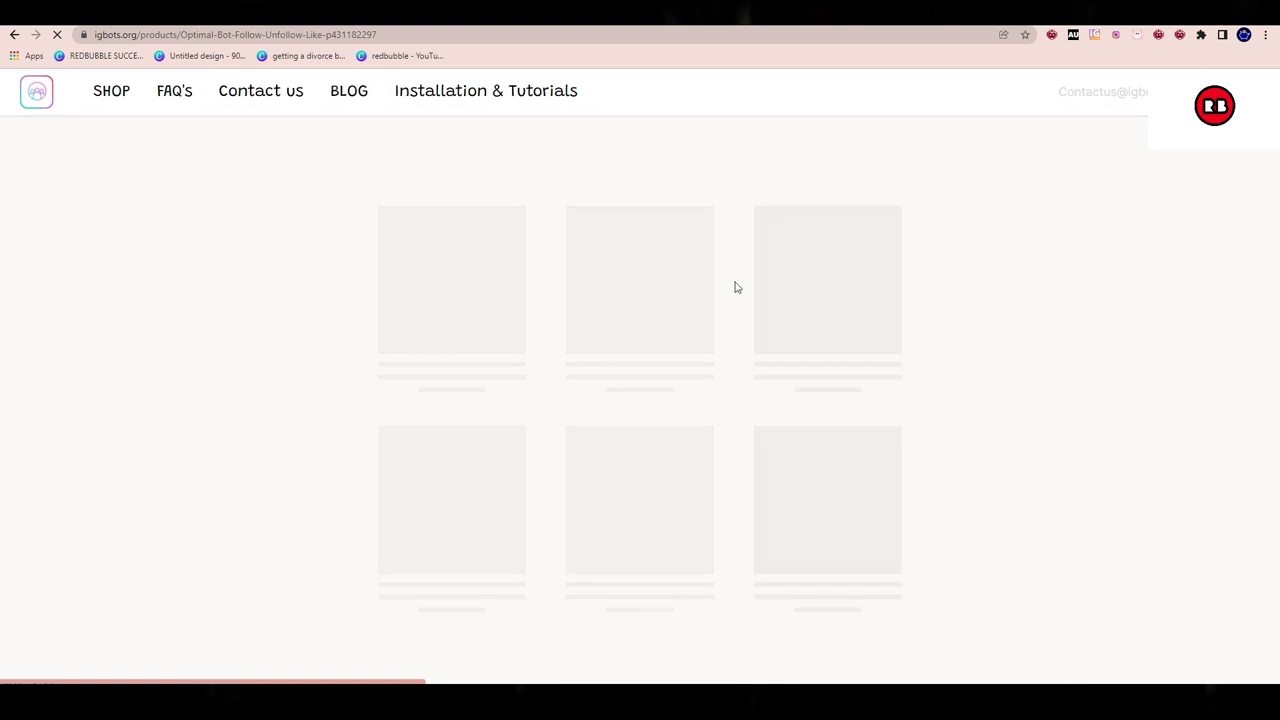
scroll(768, 200, "down", 1)
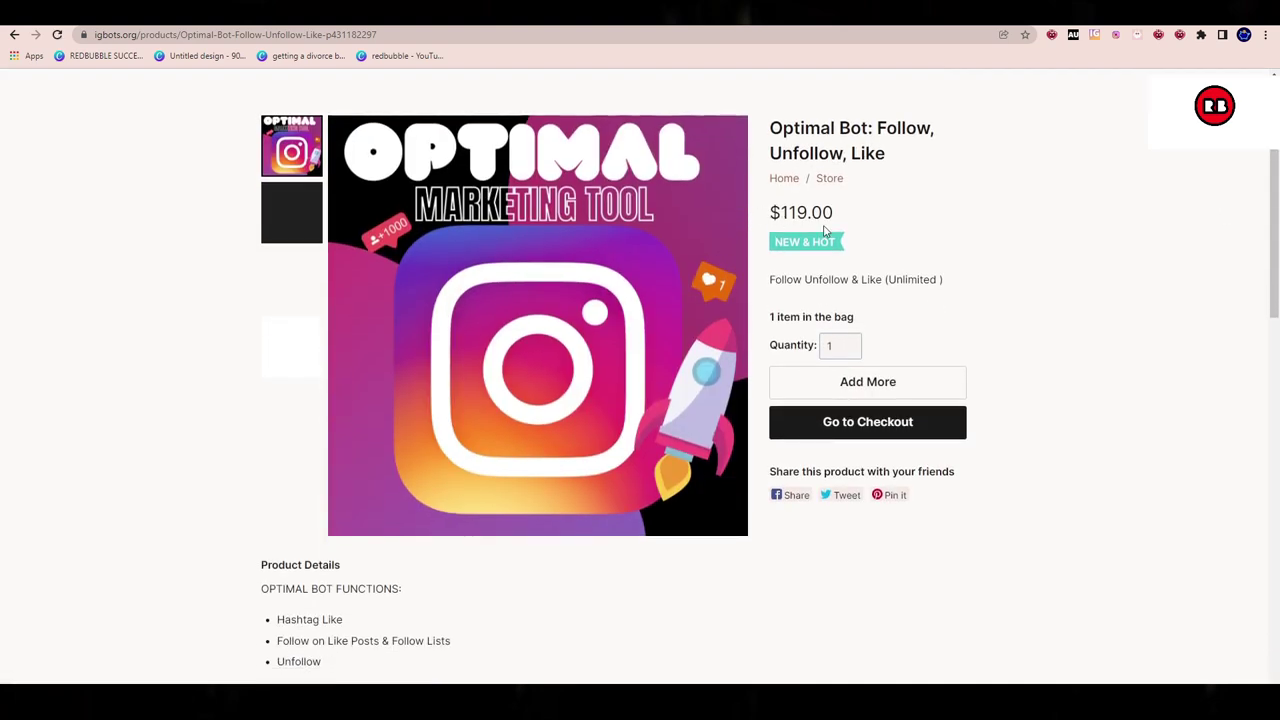
scroll(608, 251, "down", 2)
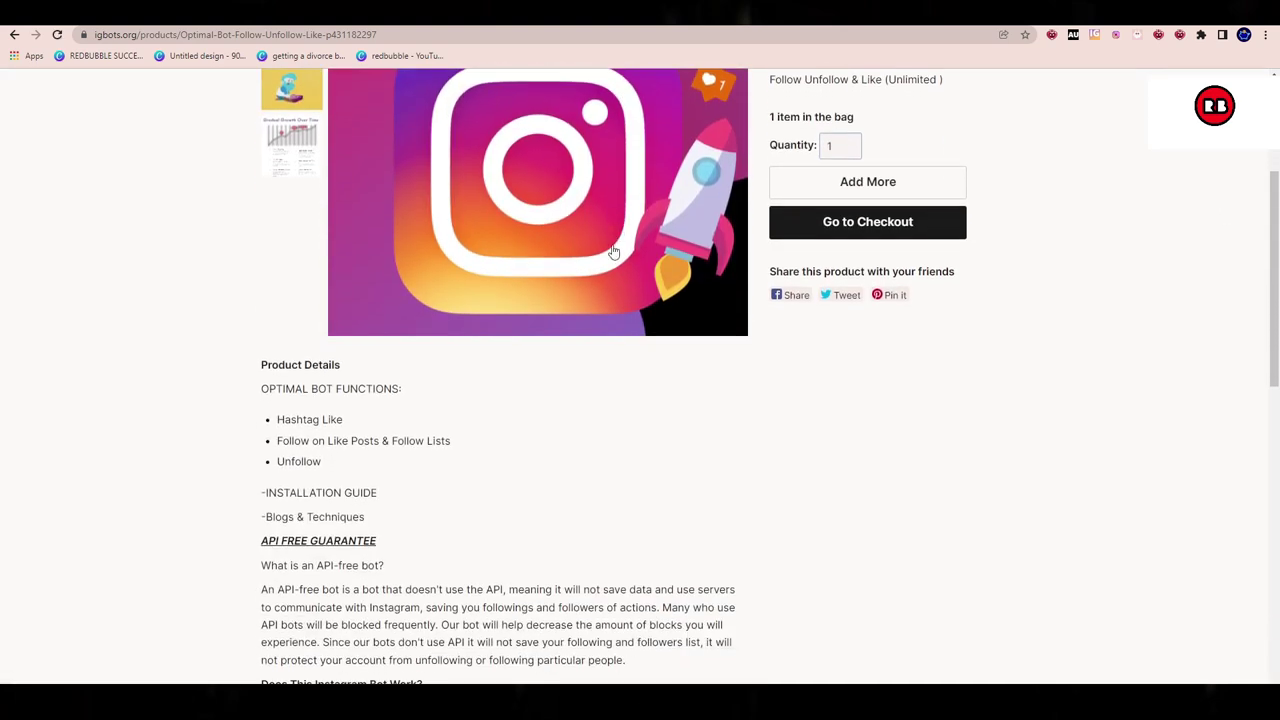
scroll(363, 376, "down", 2)
Highlight the Follow Lists, Hashtag Like and other listed Optimal Bot functions.
left_click_drag(325, 262, 382, 245)
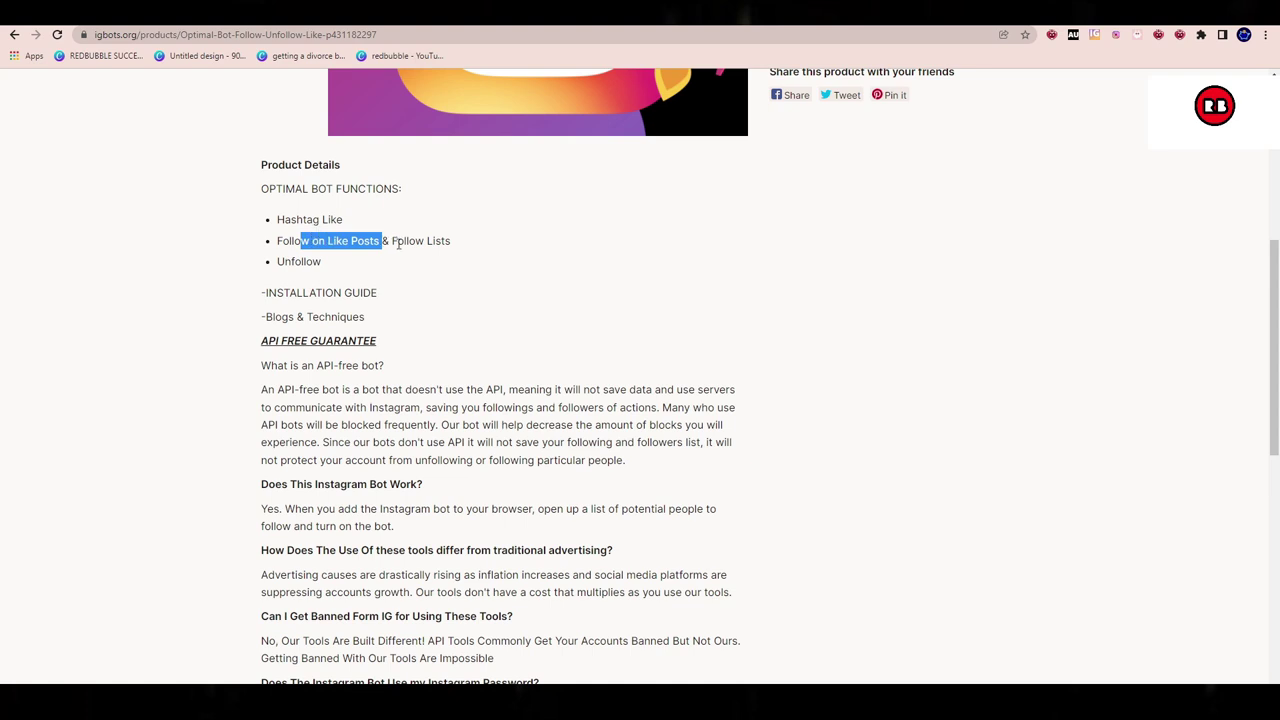
left_click_drag(398, 243, 445, 247)
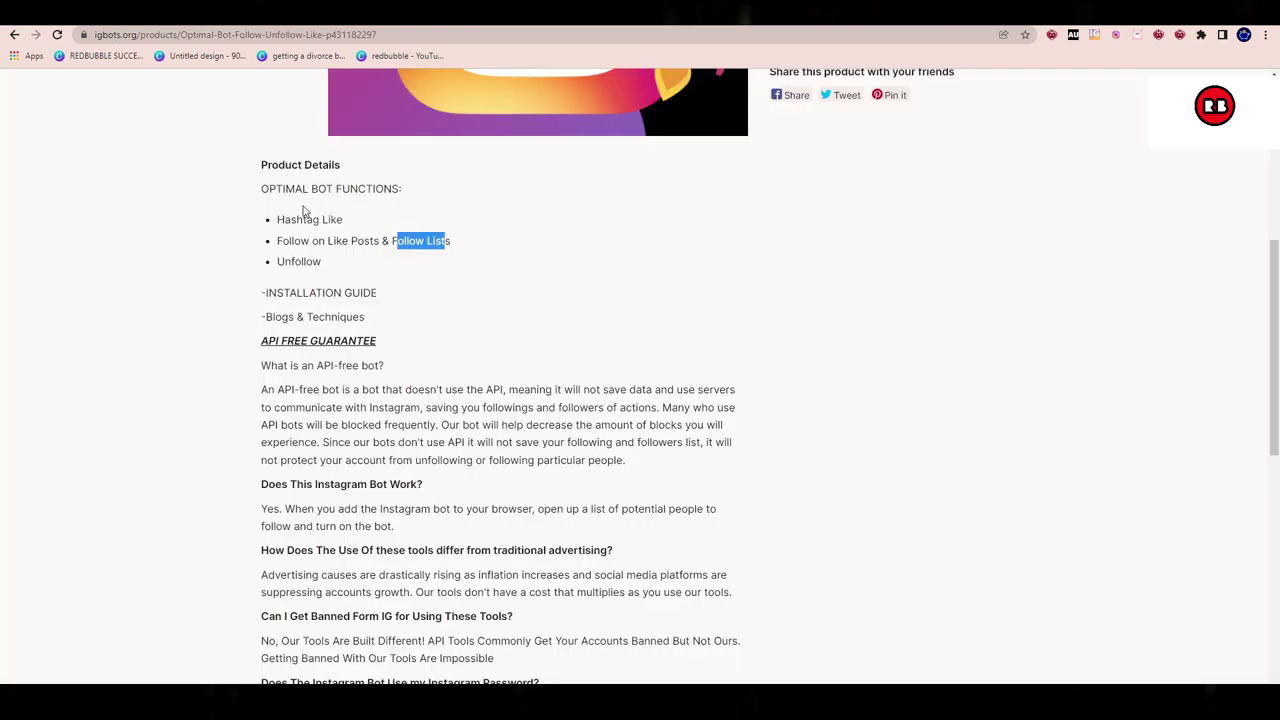
left_click_drag(358, 219, 290, 219)
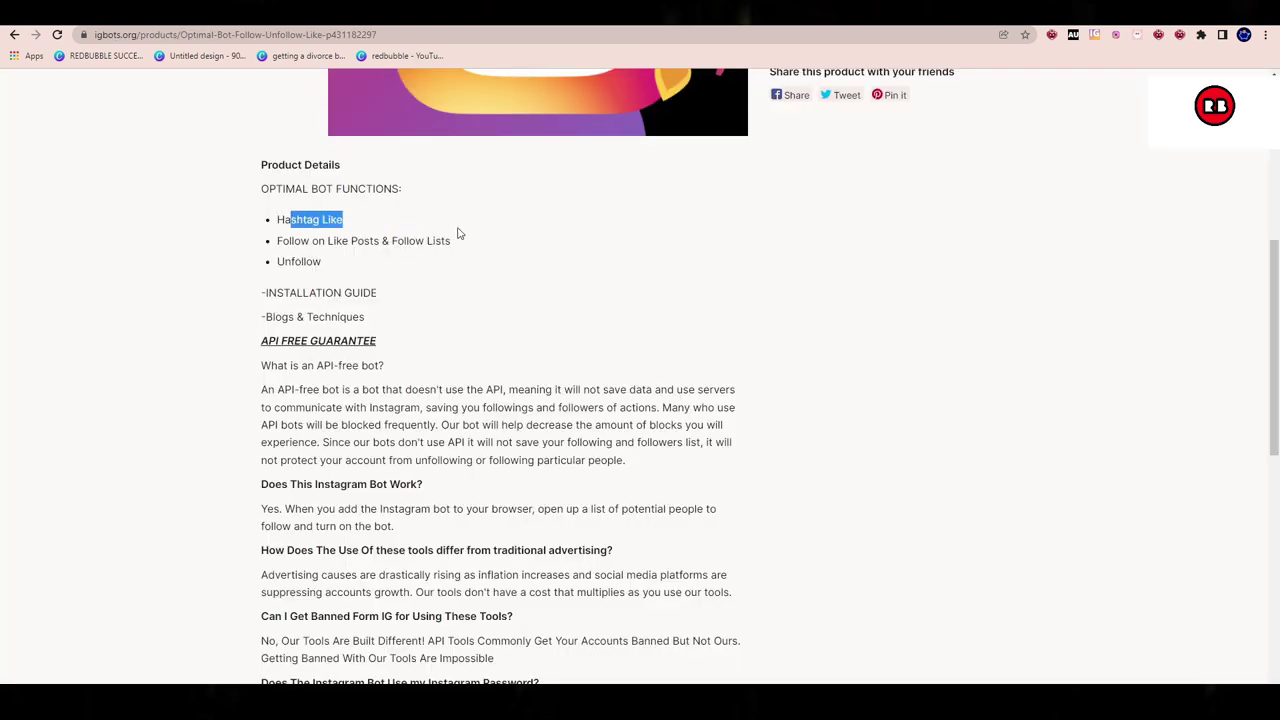
left_click_drag(345, 271, 272, 221)
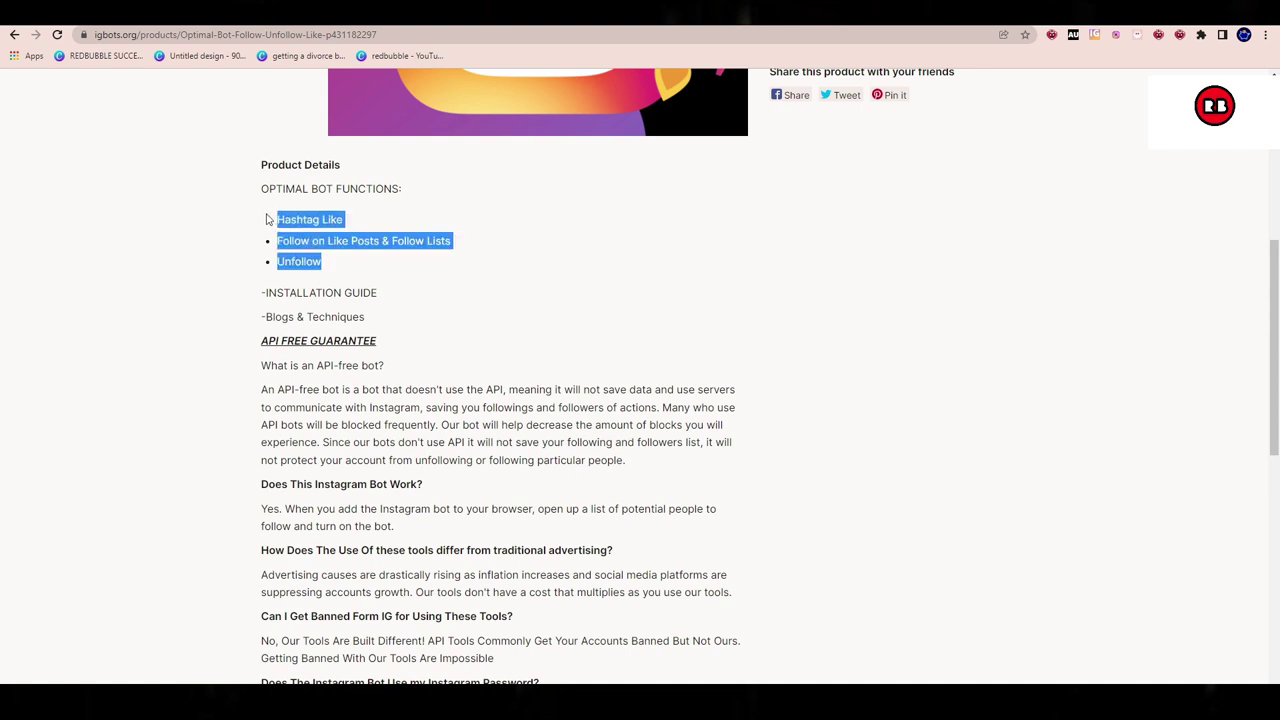
scroll(258, 510, "up", 2)
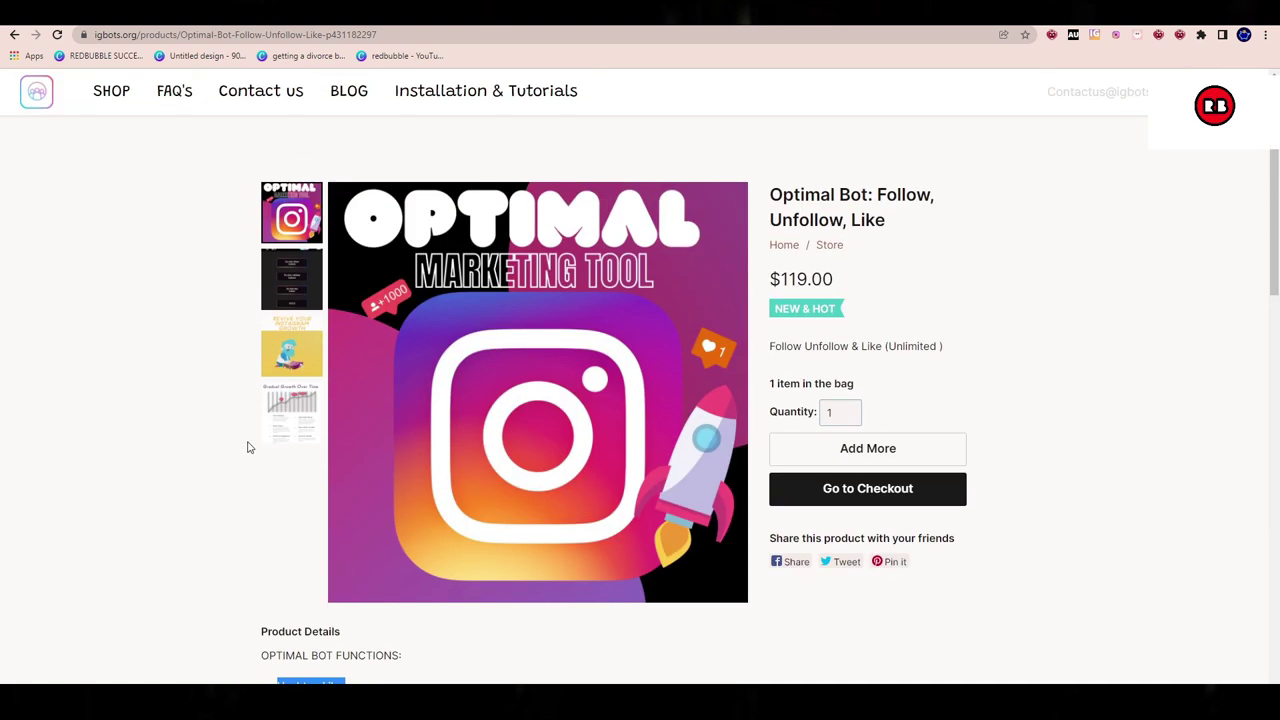
scroll(526, 251, "down", 4)
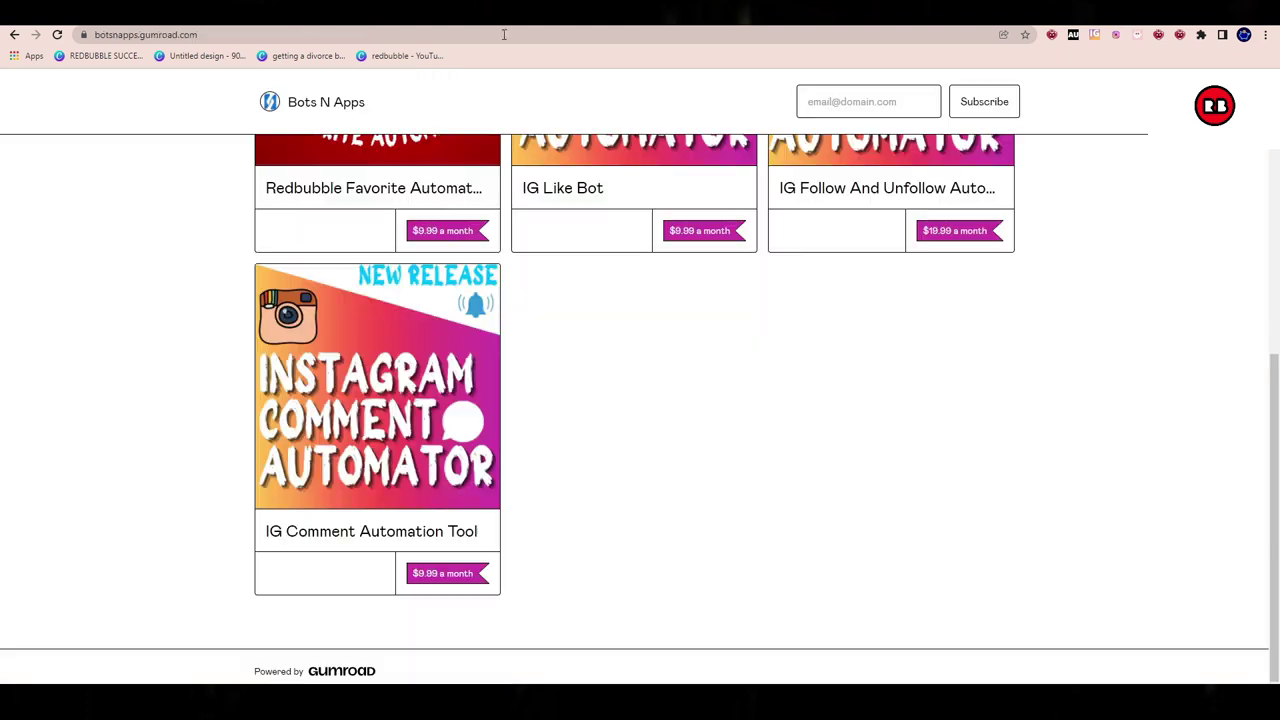
Review the Bots N Apps product cards, including IG Like Bot ($9.99) and Follow/Unfollow Automator ($19.99).
scroll(611, 314, "up", 4)
scroll(716, 381, "down", 3)
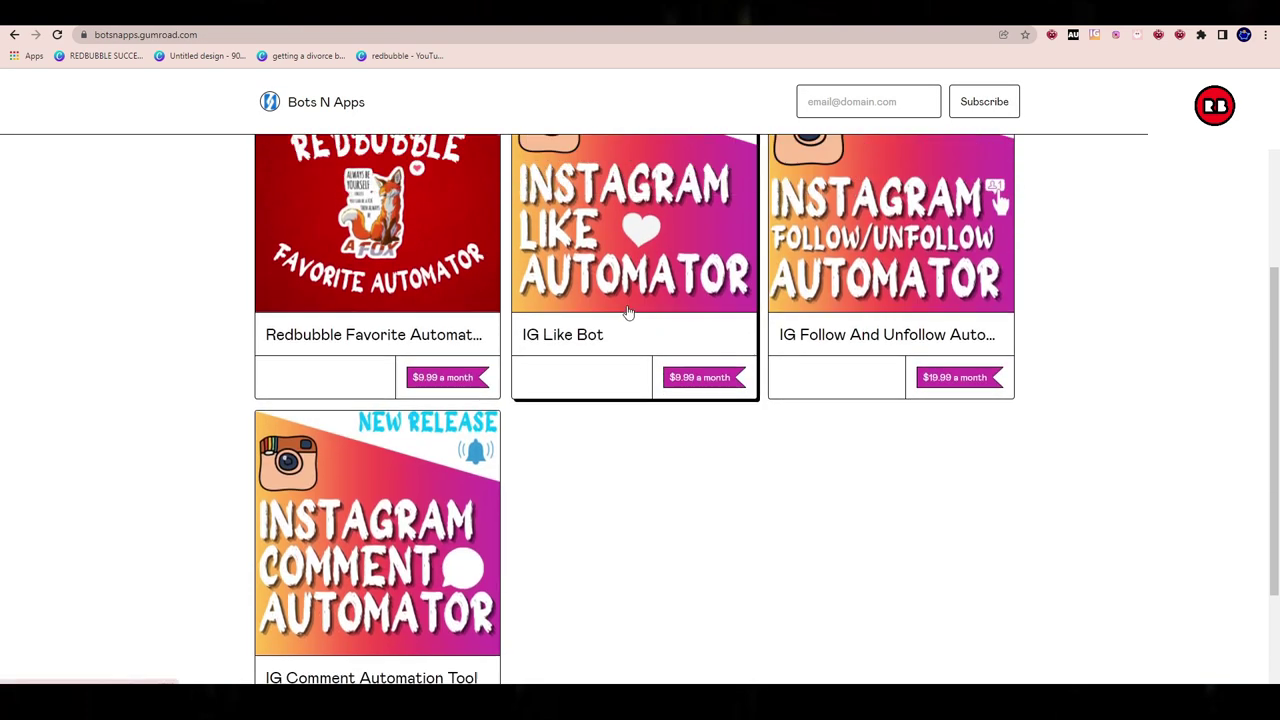
scroll(659, 365, "up", 2)
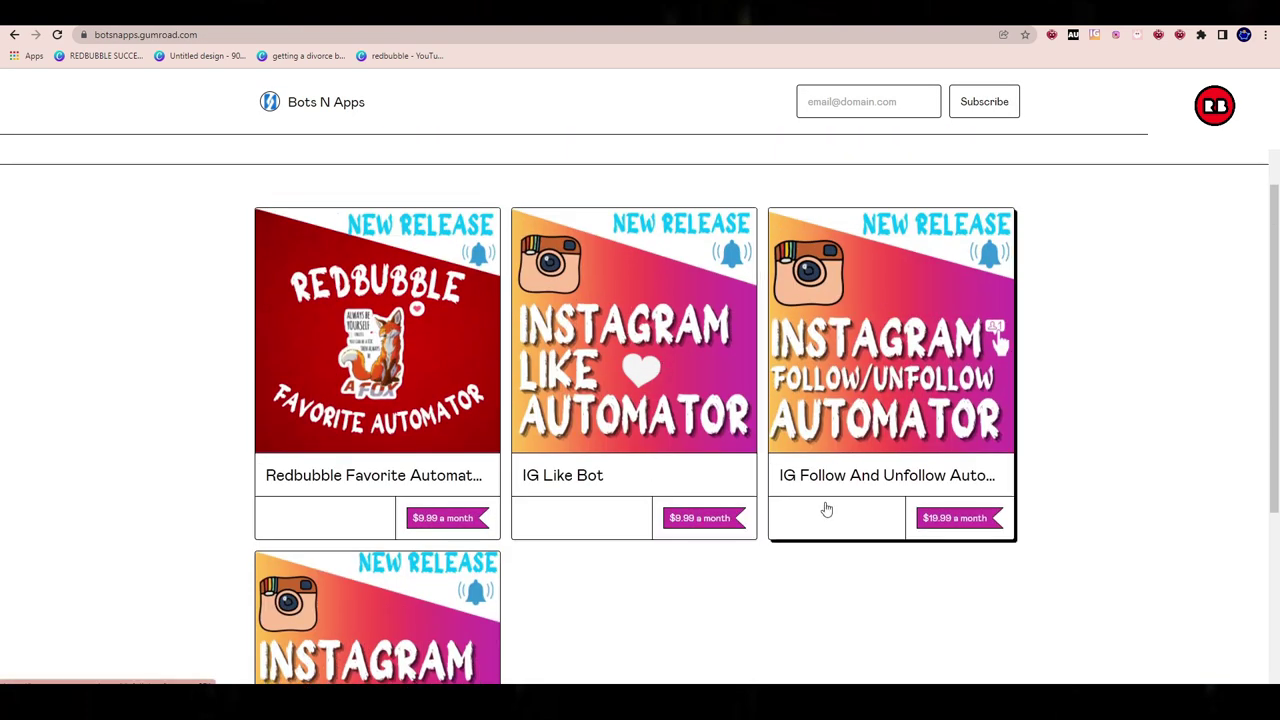
scroll(823, 509, "down", 3)
scroll(400, 495, "up", 3)
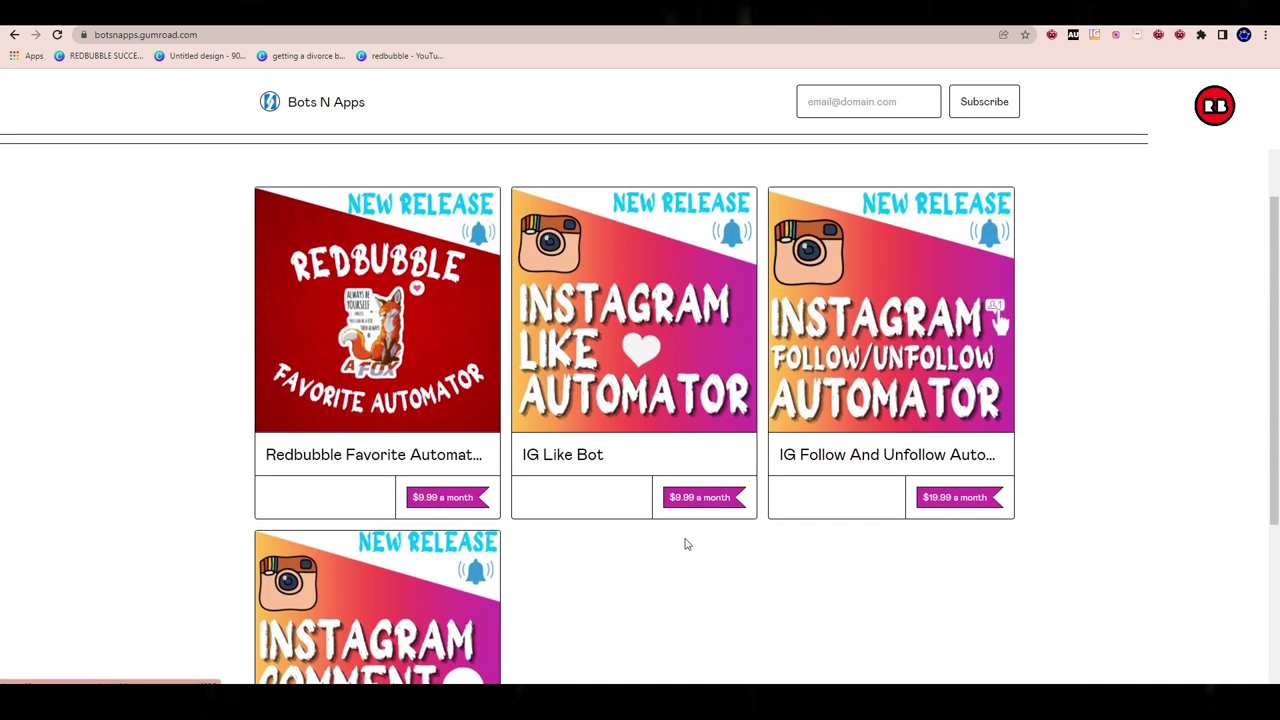
scroll(554, 417, "down", 3)
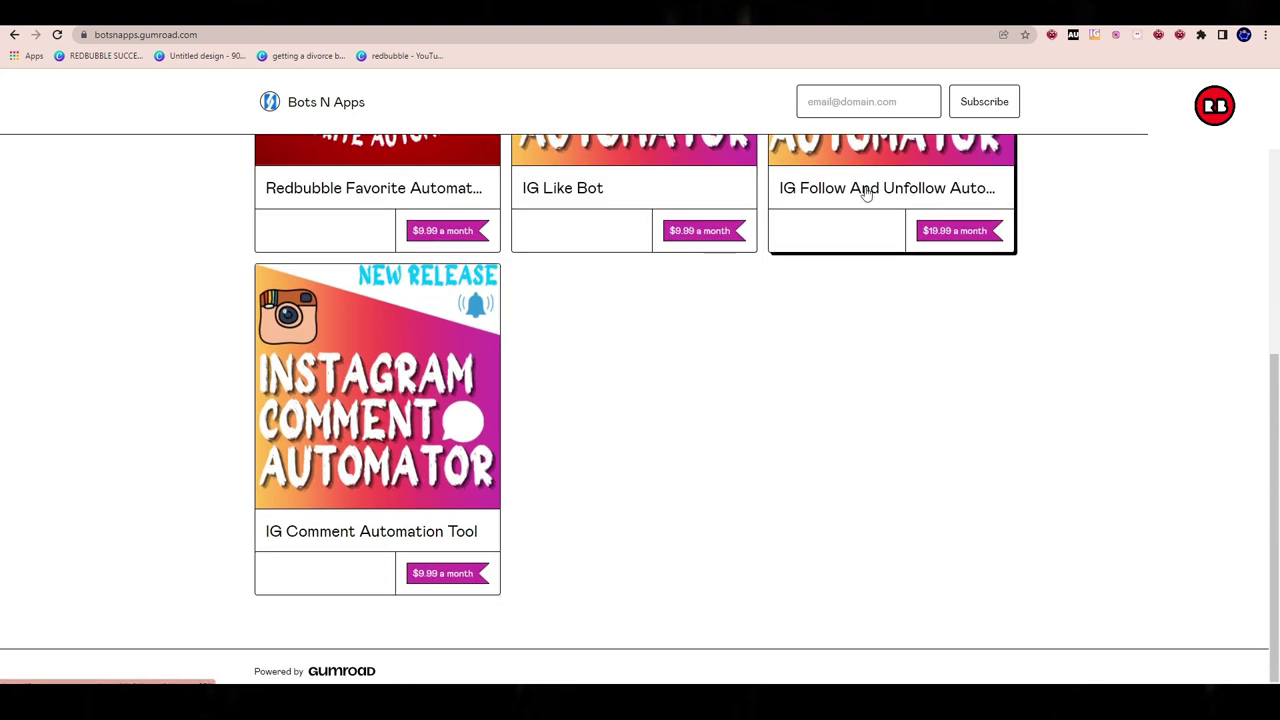
scroll(686, 449, "up", 2)
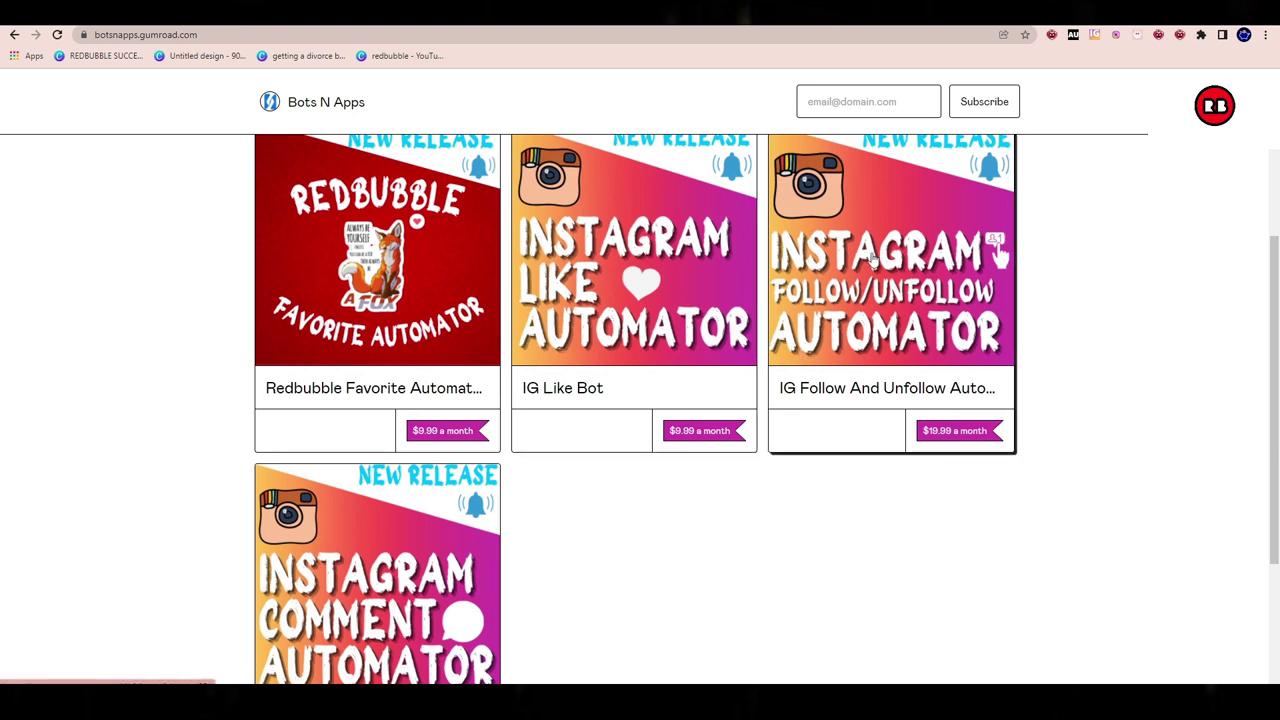
scroll(731, 414, "down", 2)
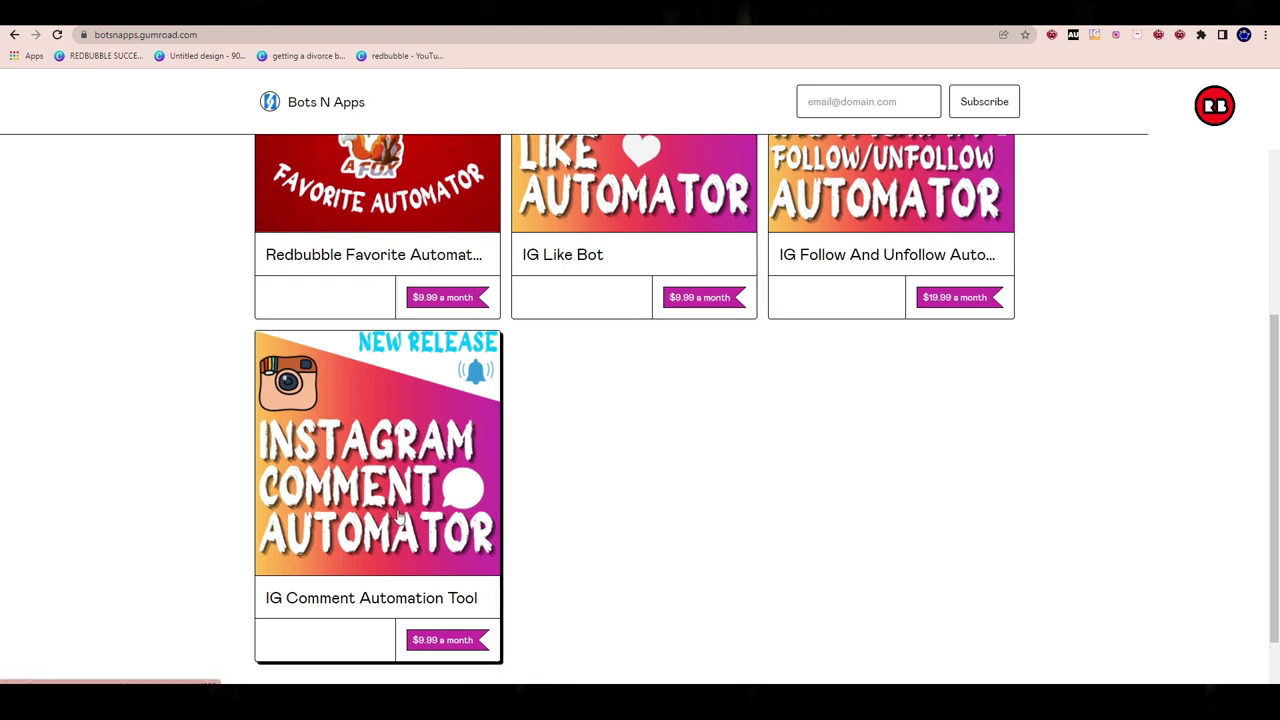
scroll(449, 257, "up", 3)
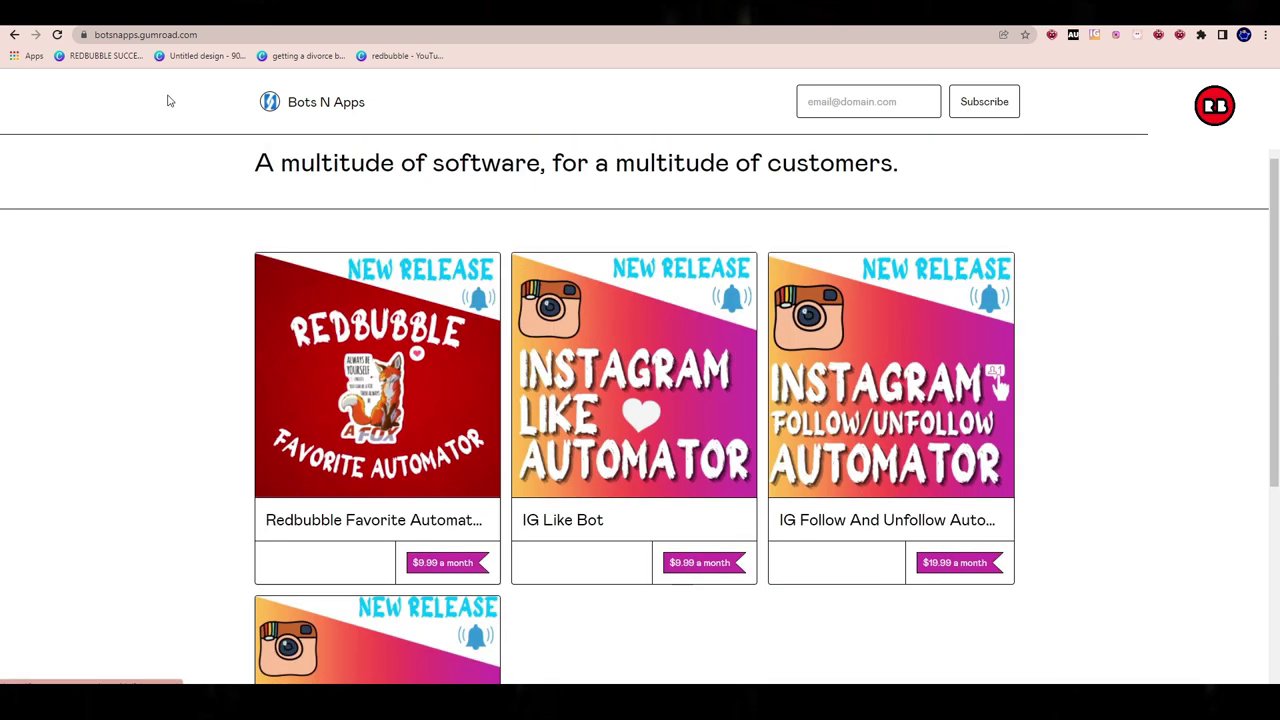
scroll(914, 517, "down", 3)
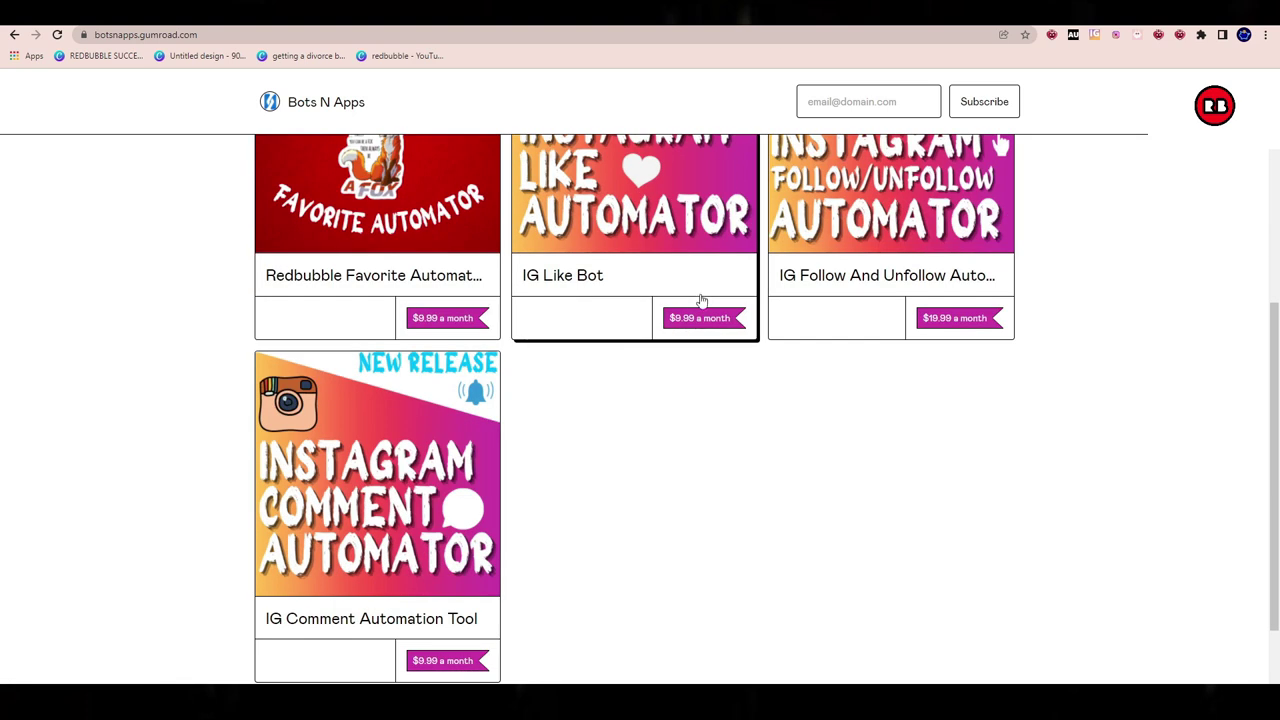
scroll(763, 449, "up", 2)
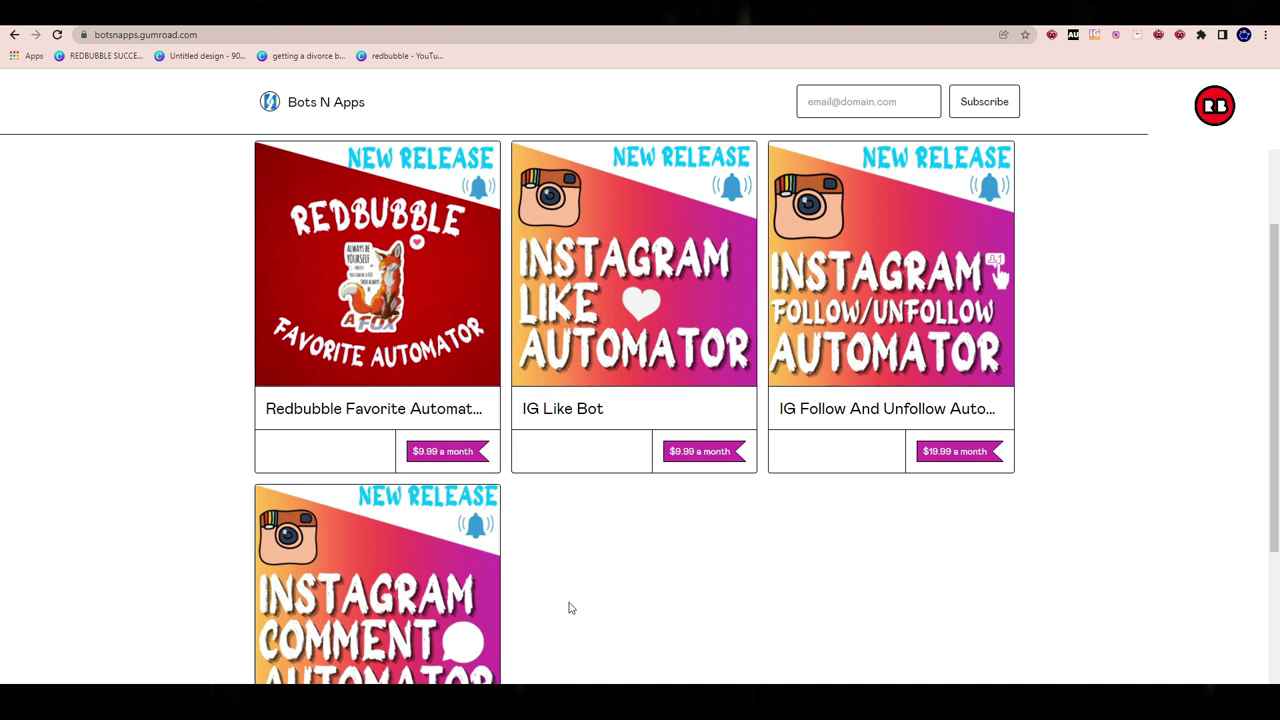
scroll(737, 440, "down", 1)
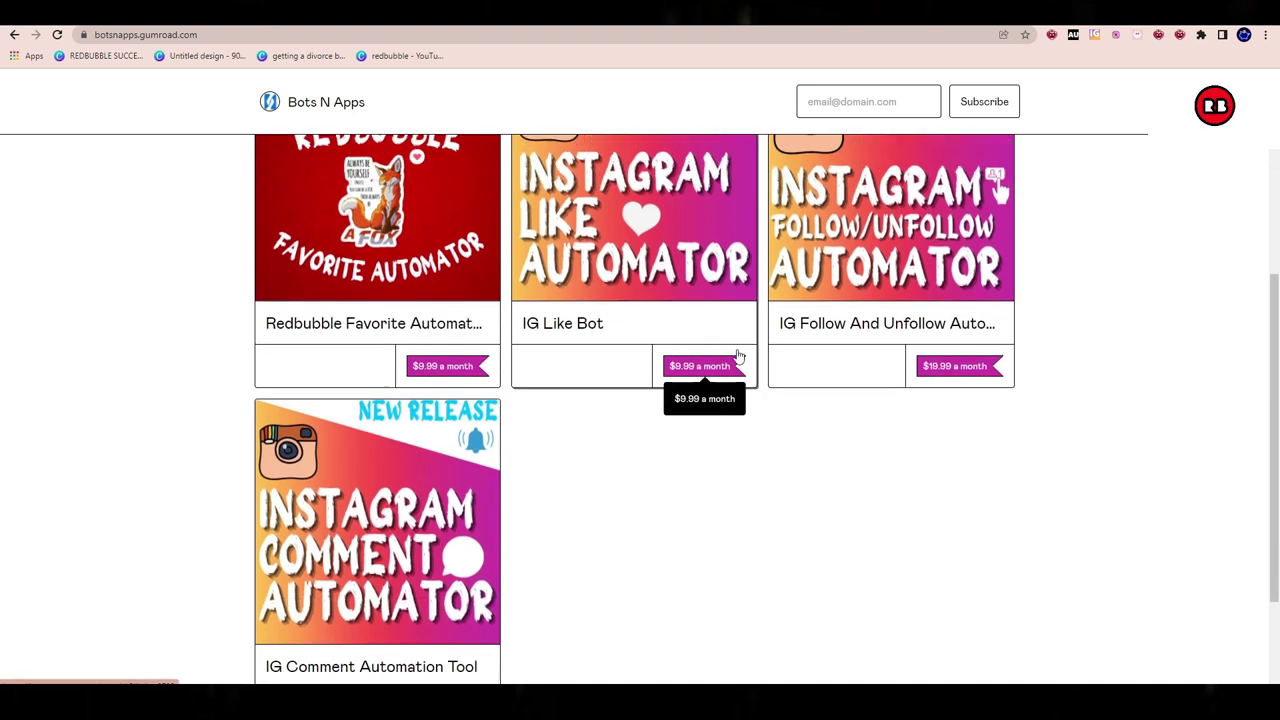
scroll(737, 357, "up", 1)
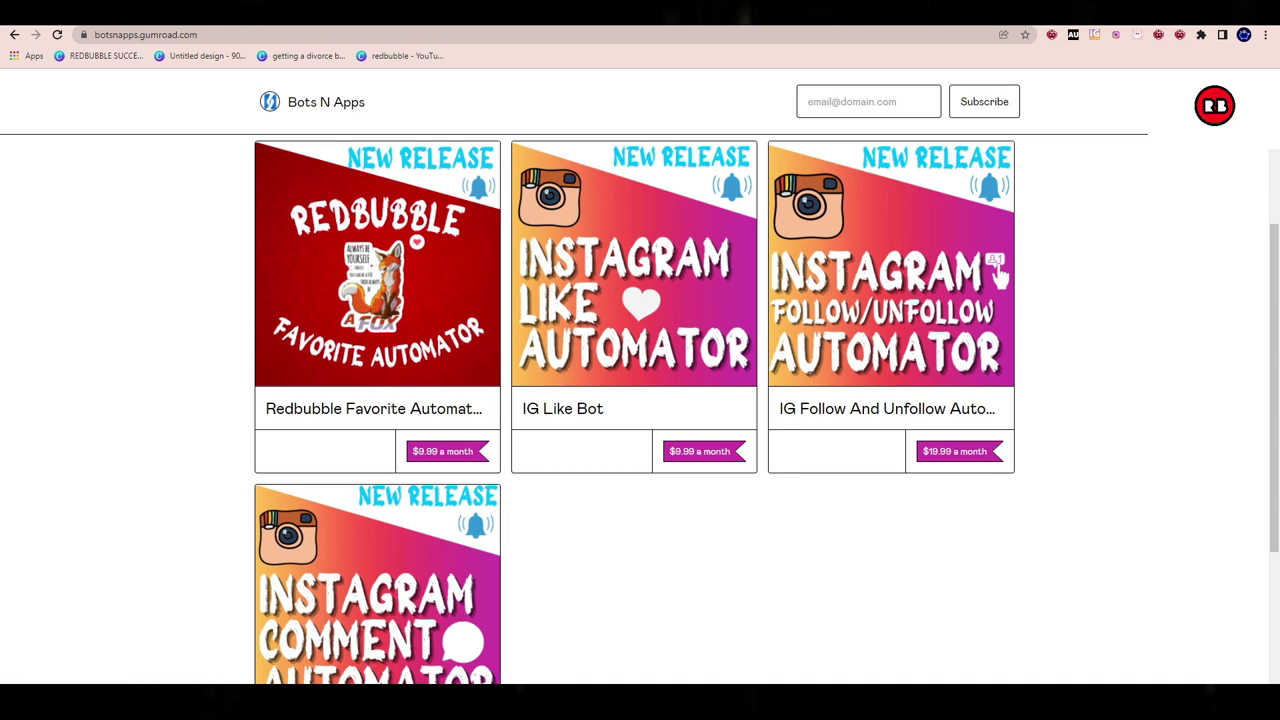
Load autopilotpassiveincome.com in a new tab and view the Instagram + Redbubble mini course page.
key("ctrl+t")
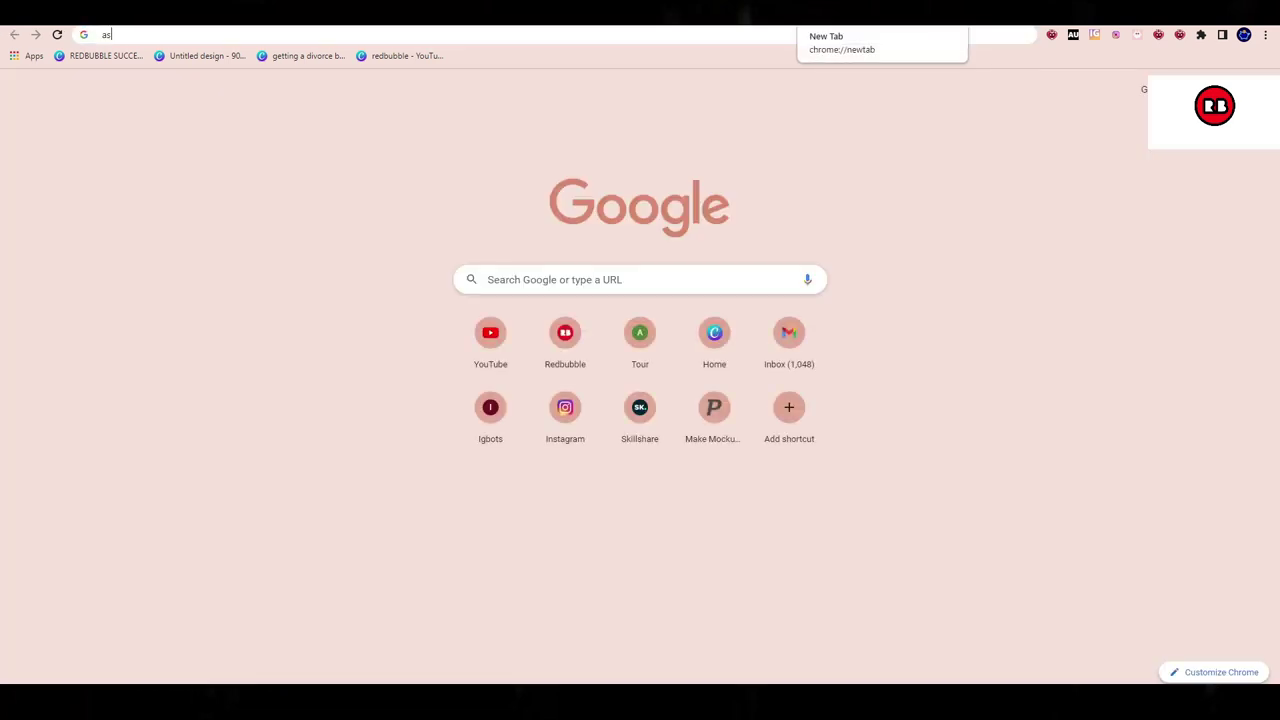
type("auto")
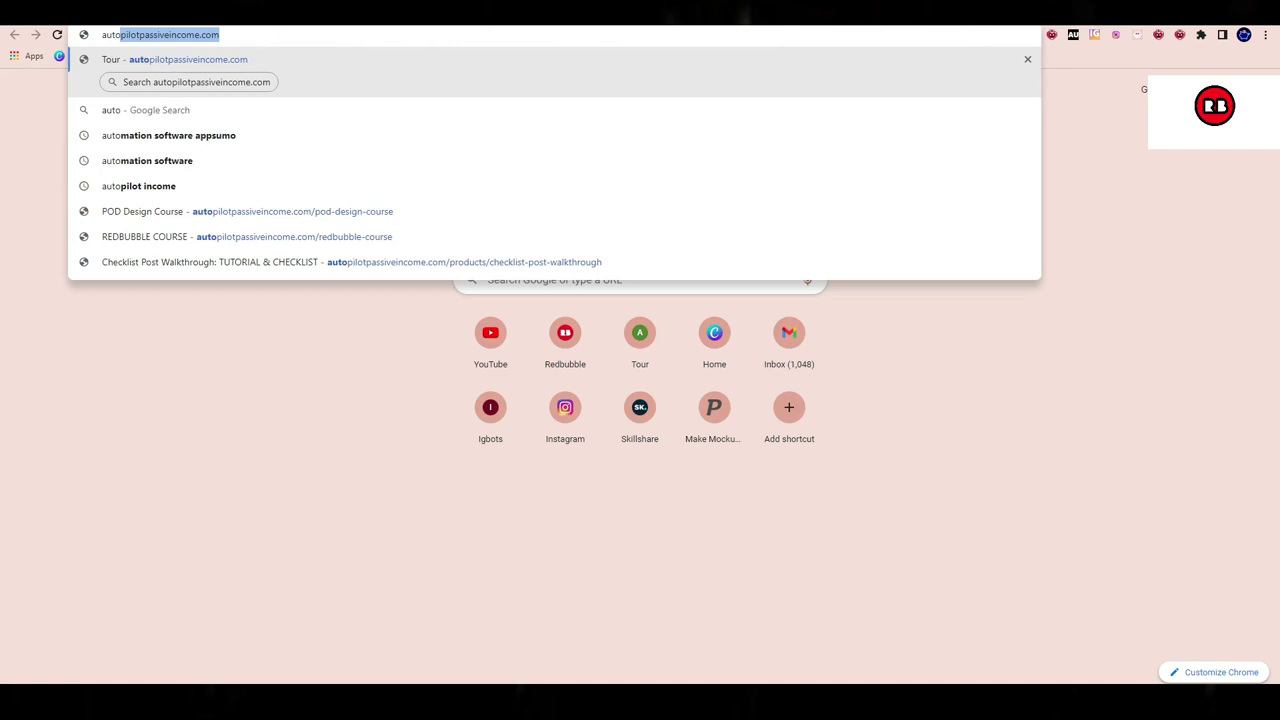
key("Return")
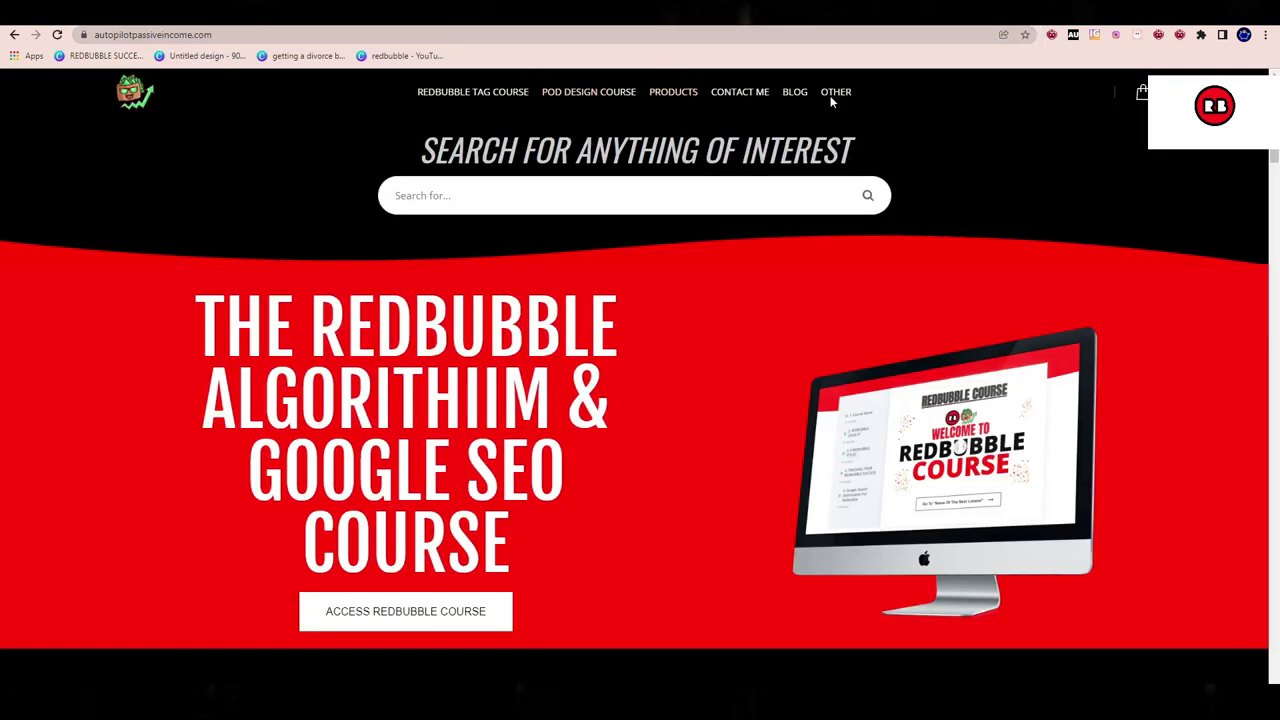
mouse_move(836, 94)
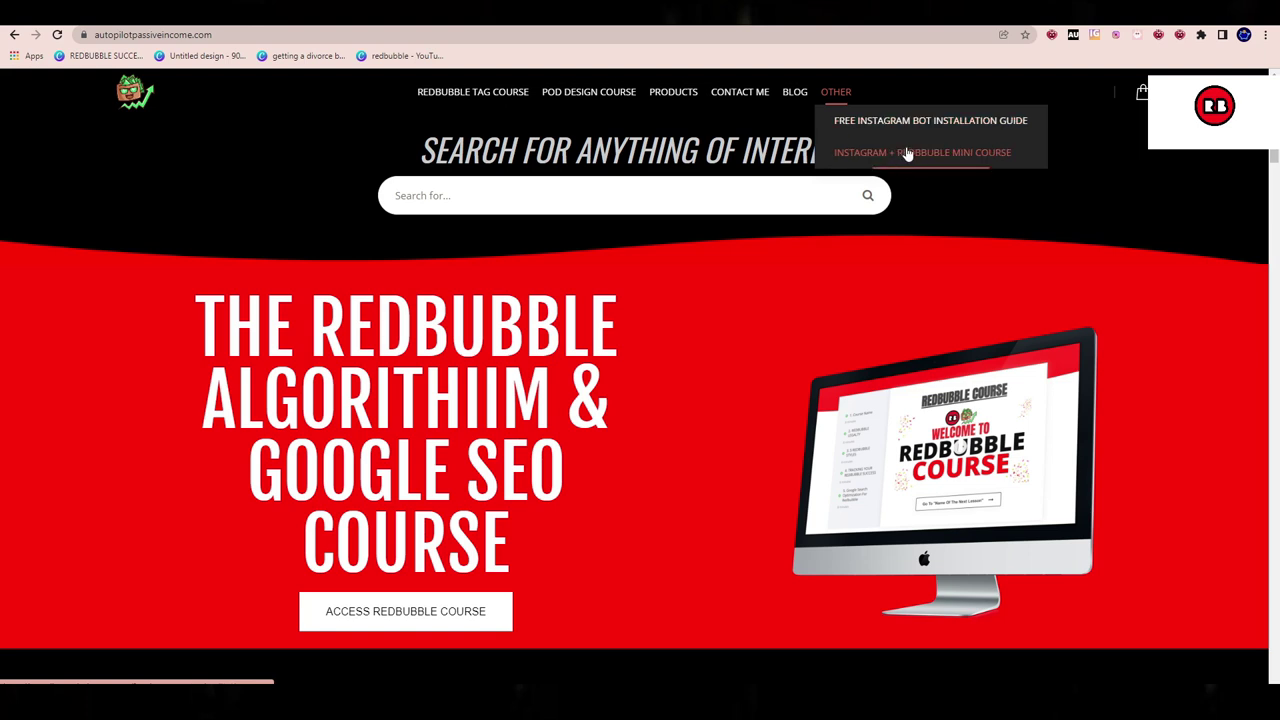
left_click(906, 154)
left_click_drag(413, 227, 800, 227)
left_click(797, 227)
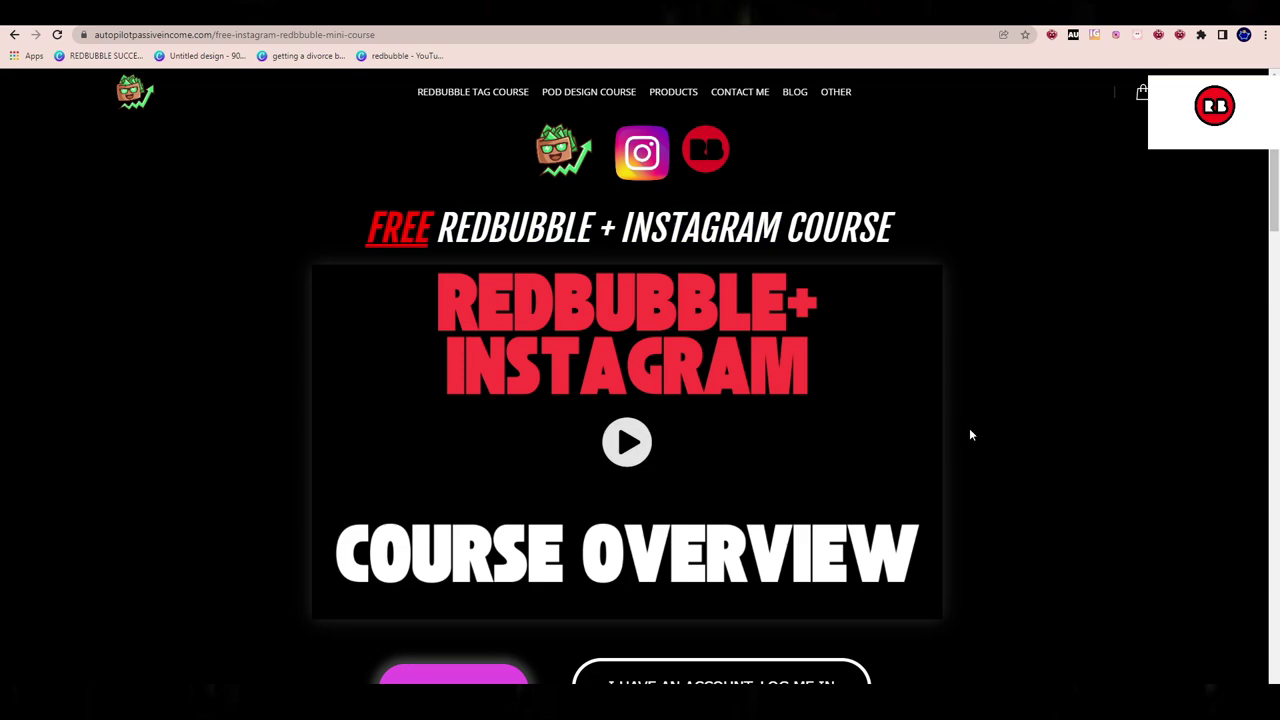
scroll(1000, 420, "down", 1)
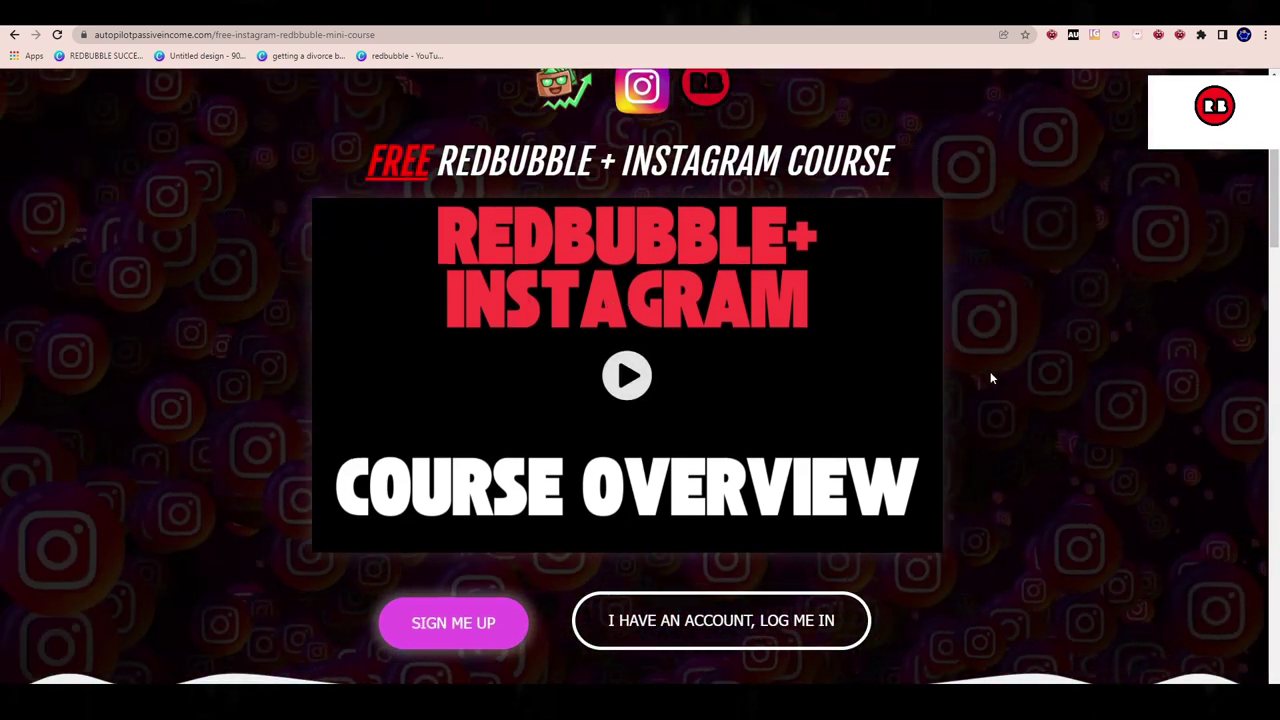
scroll(990, 374, "up", 1)
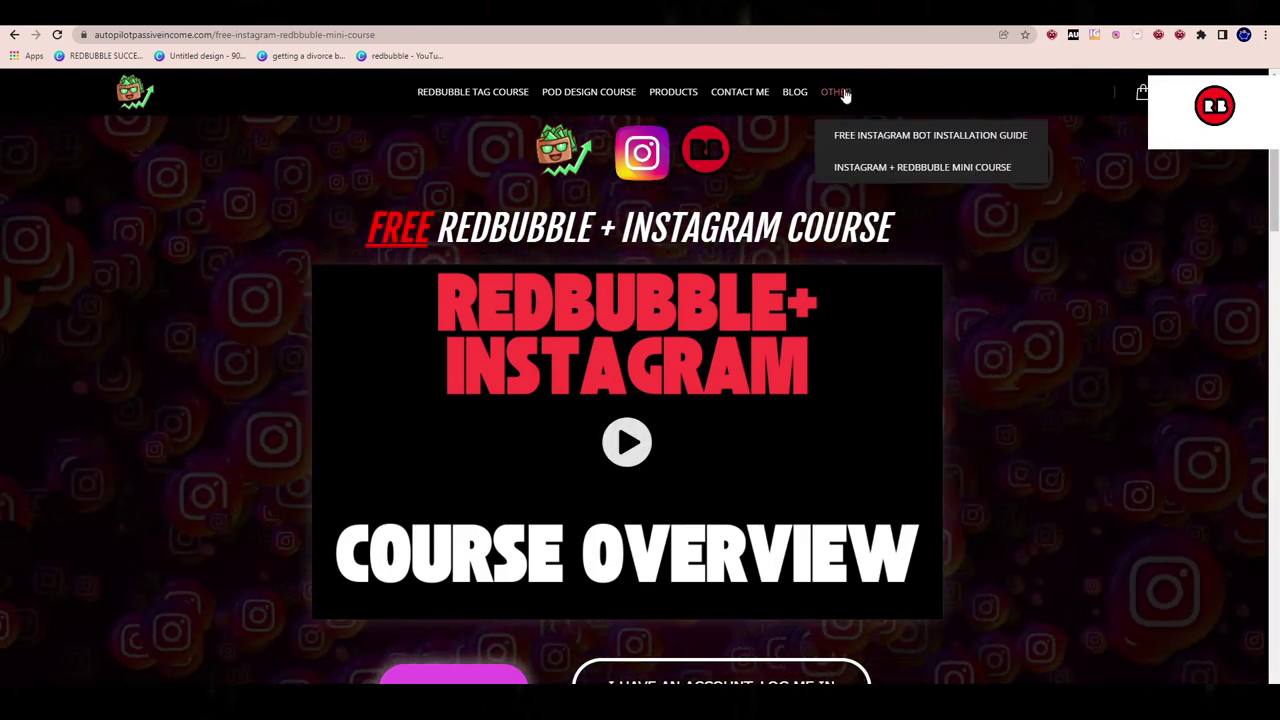
Open the free Instagram bot installation guide and look over its nine install steps.
mouse_move(831, 104)
left_click(871, 121)
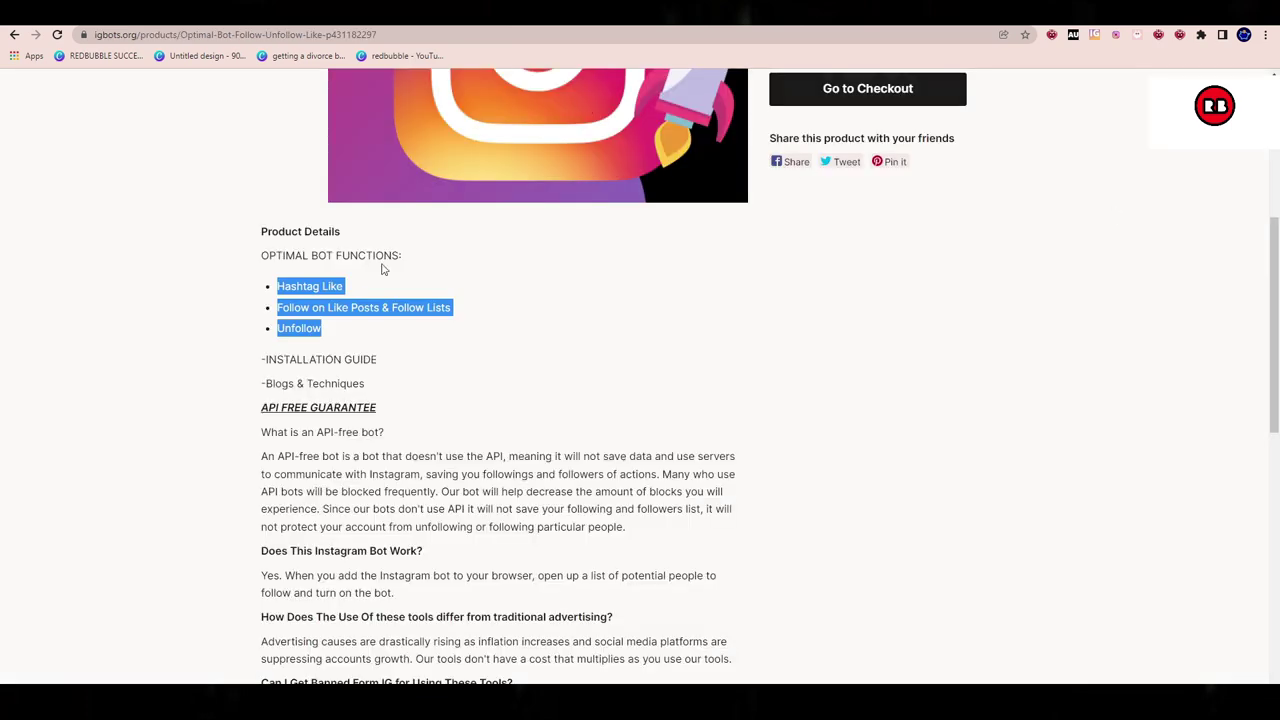
scroll(563, 541, "down", 7)
scroll(563, 541, "down", 2)
left_click_drag(573, 470, 276, 188)
scroll(629, 443, "up", 2)
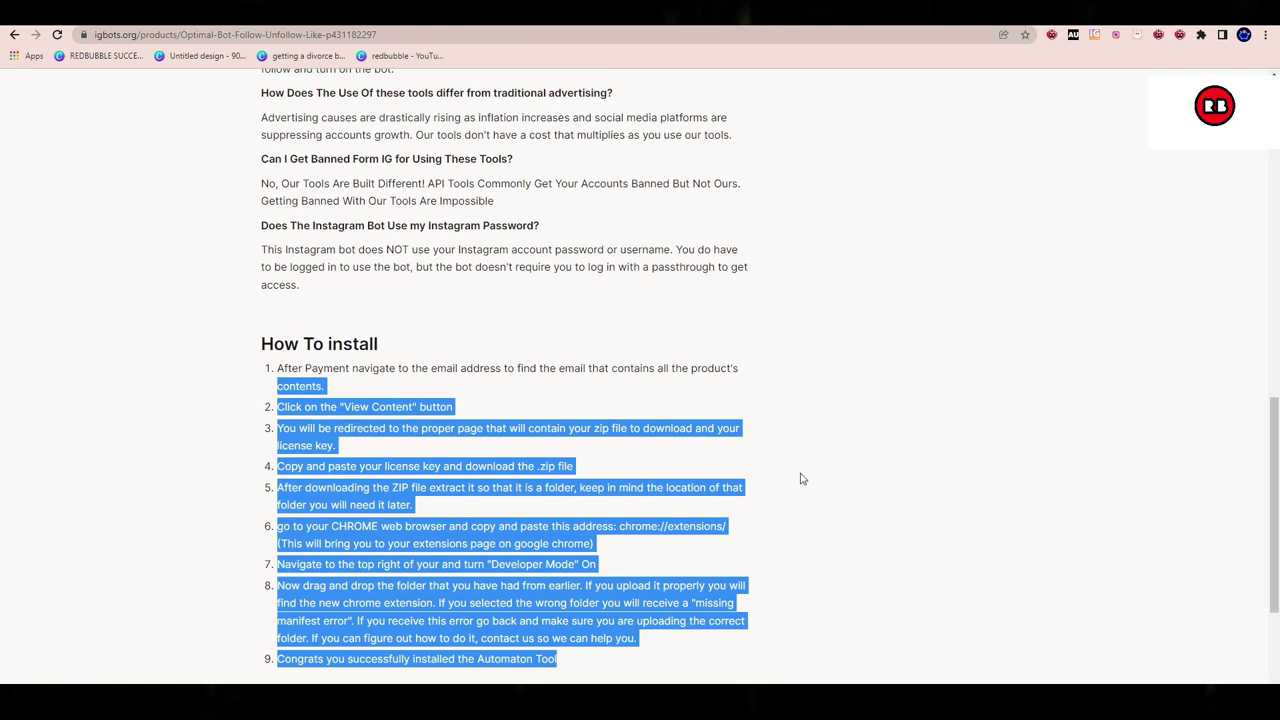
scroll(800, 479, "up", 3)
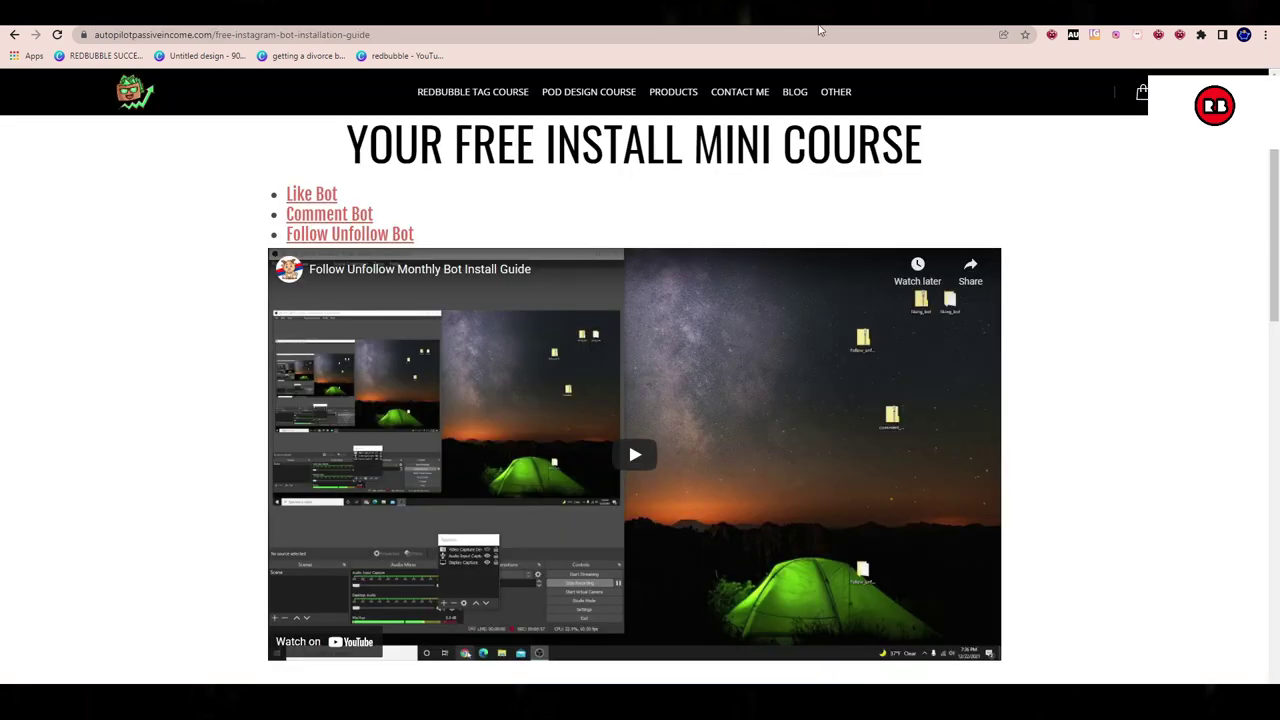
Scroll the Bots N Apps product grid showing its four automator bots.
scroll(293, 164, "down", 3)
scroll(957, 449, "down", 2)
scroll(666, 329, "up", 9)
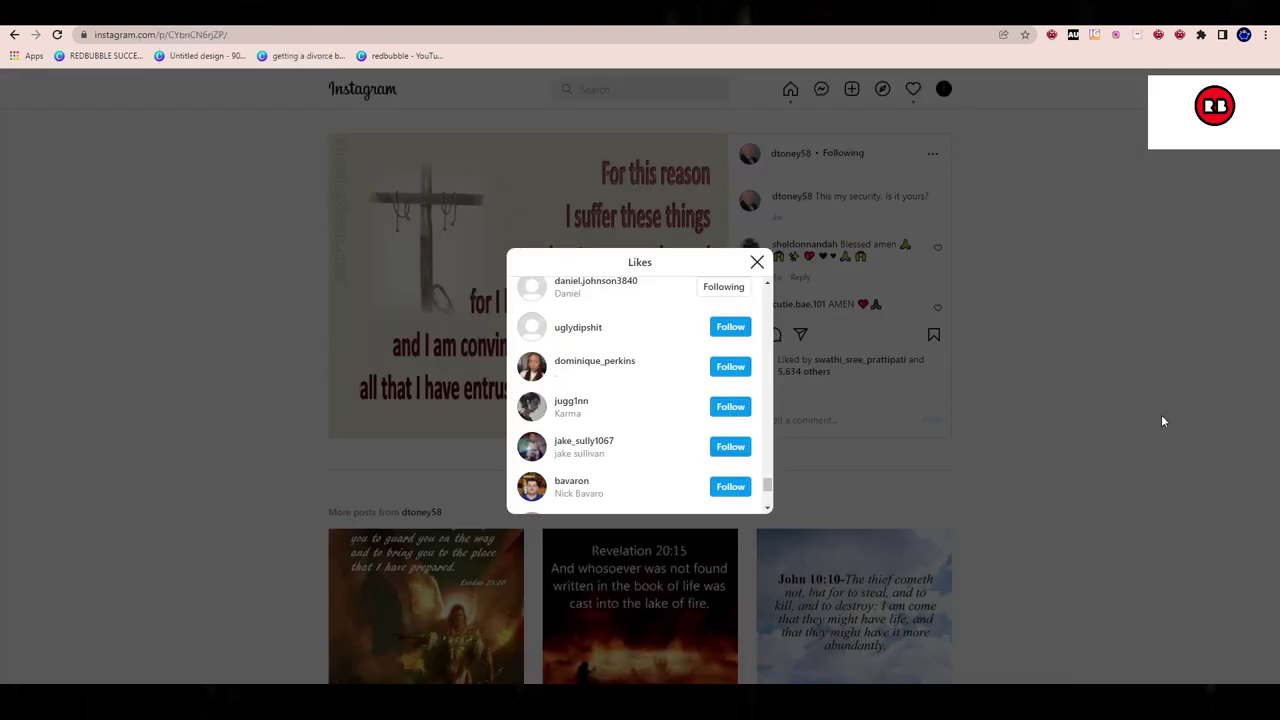
Scroll the Likes list of the 2 Timothy 1:12 post.
scroll(1163, 421, "down", 1)
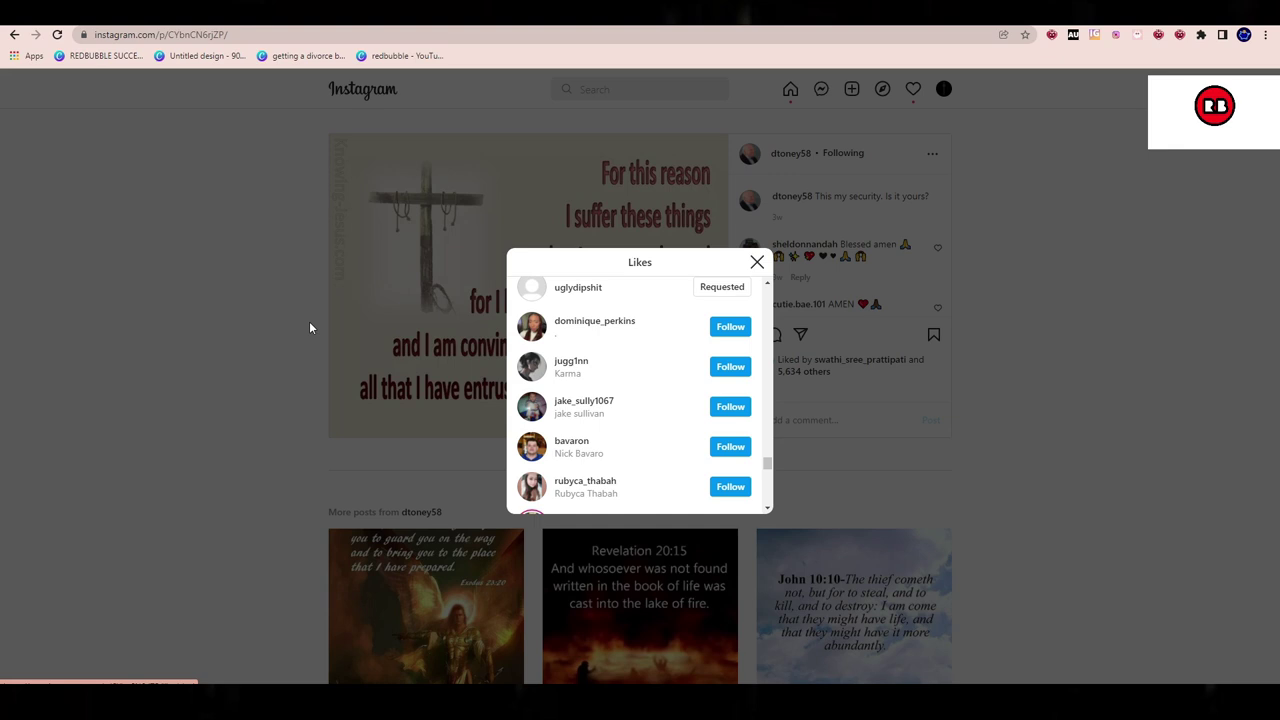
Step the Likes list down two rows while the bot follows the next likers.
key("Down")
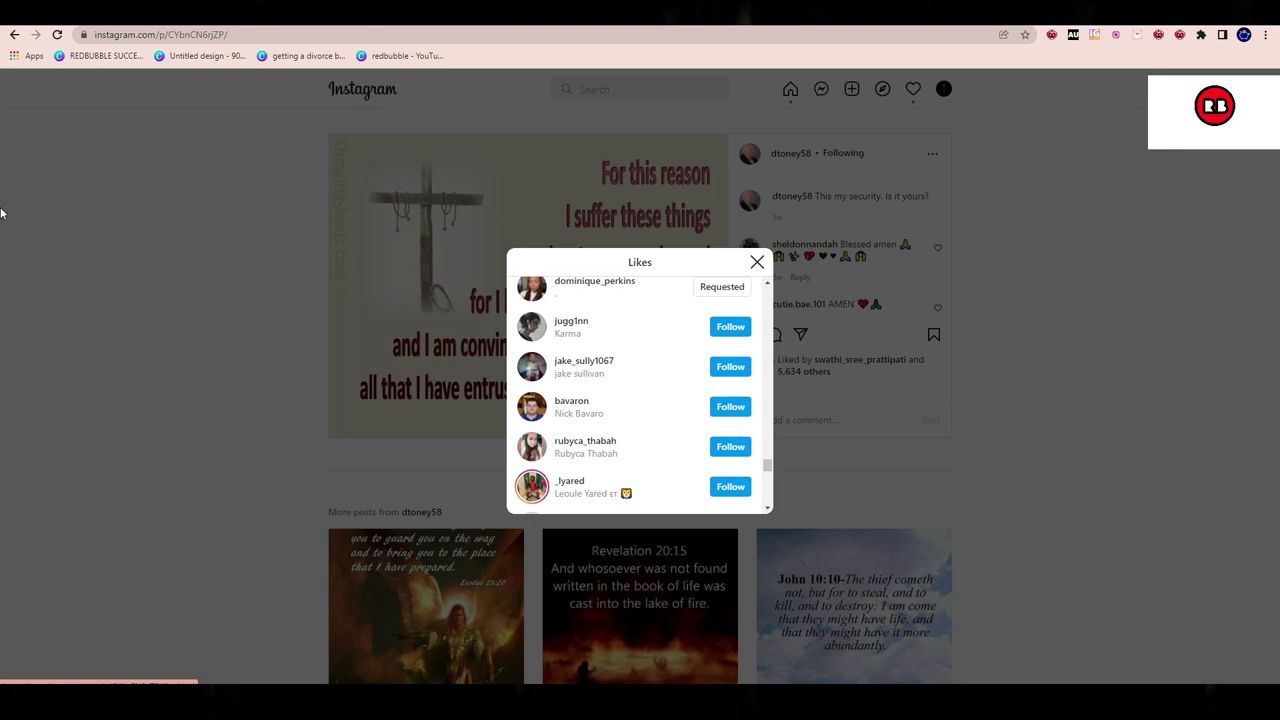
key("Down")
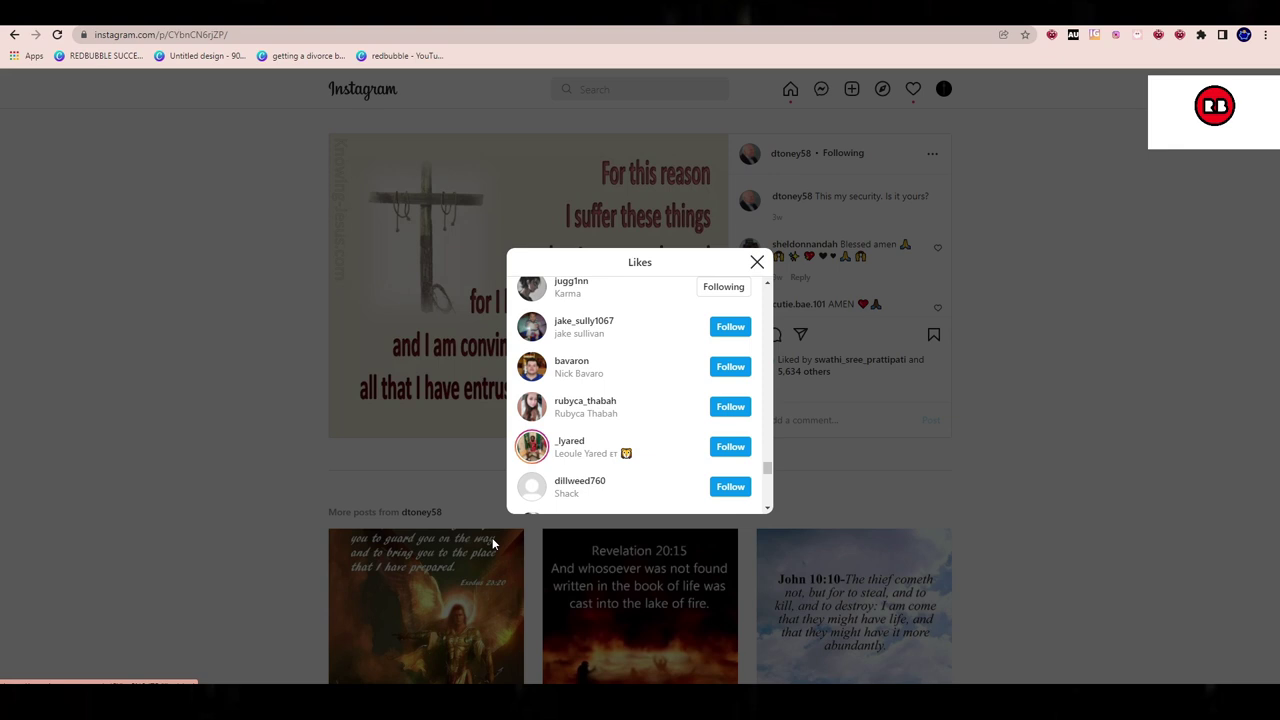
Browse the Cute Cat Eat Ramen - Kawaii Sticker page and select its title.
scroll(640, 400, "down", 1)
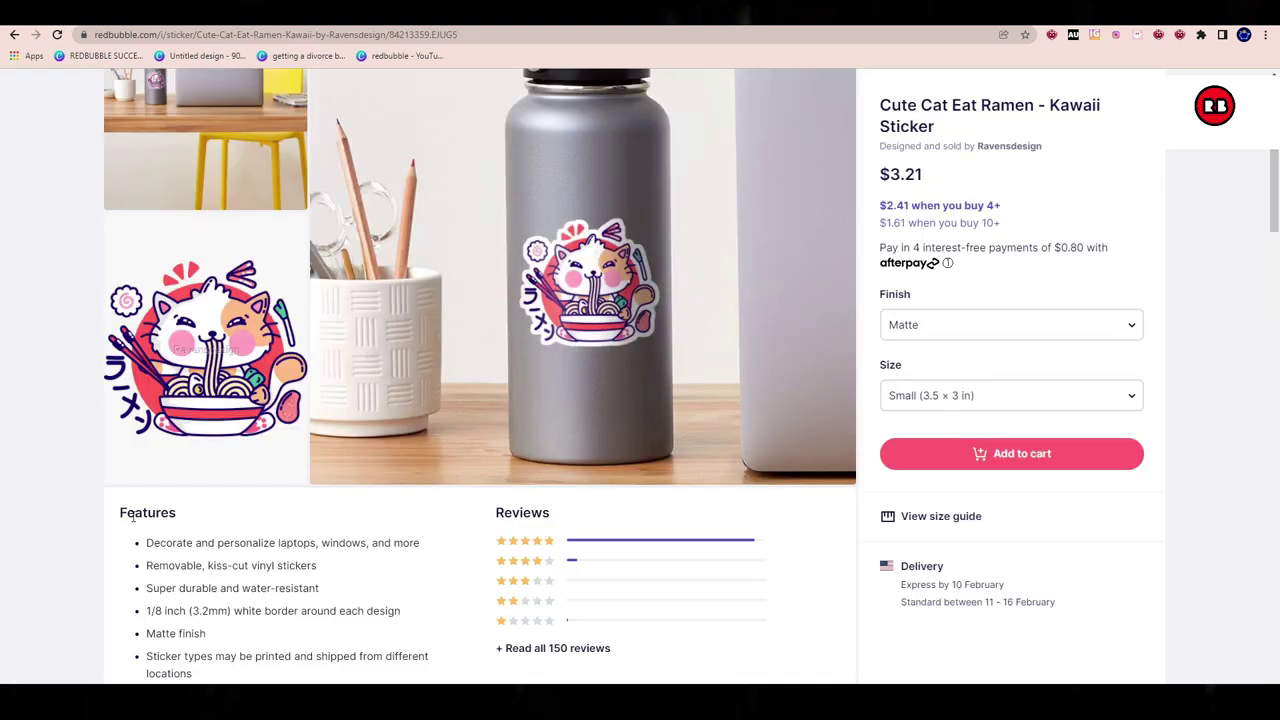
scroll(730, 444, "up", 1)
left_click_drag(937, 194, 880, 176)
scroll(367, 502, "down", 5)
scroll(367, 502, "down", 15)
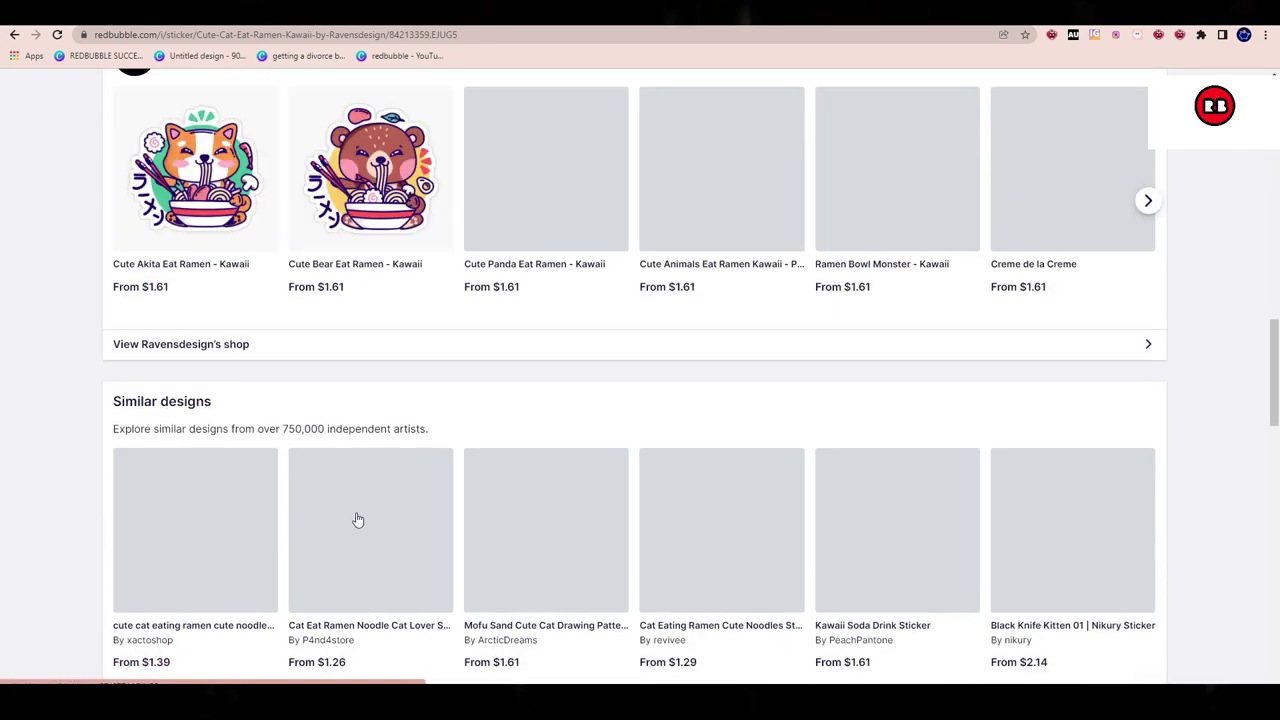
scroll(932, 224, "up", 3)
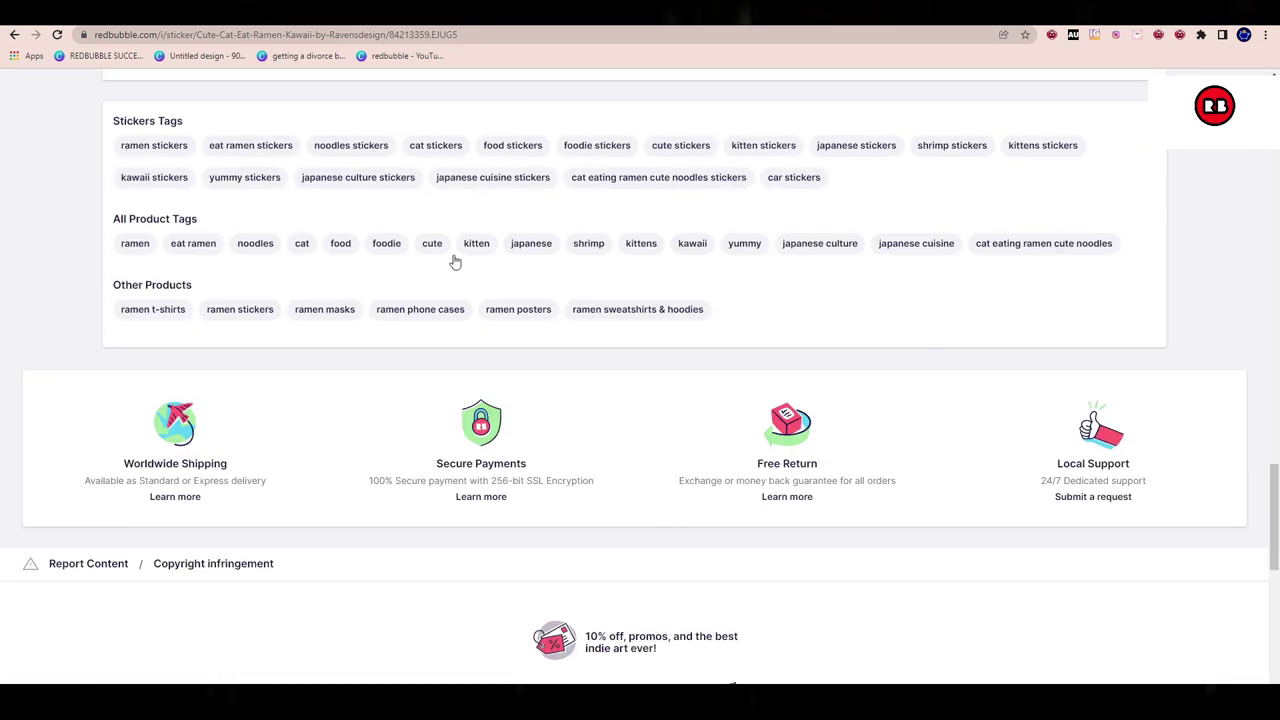
scroll(966, 315, "up", 6)
scroll(966, 467, "up", 7)
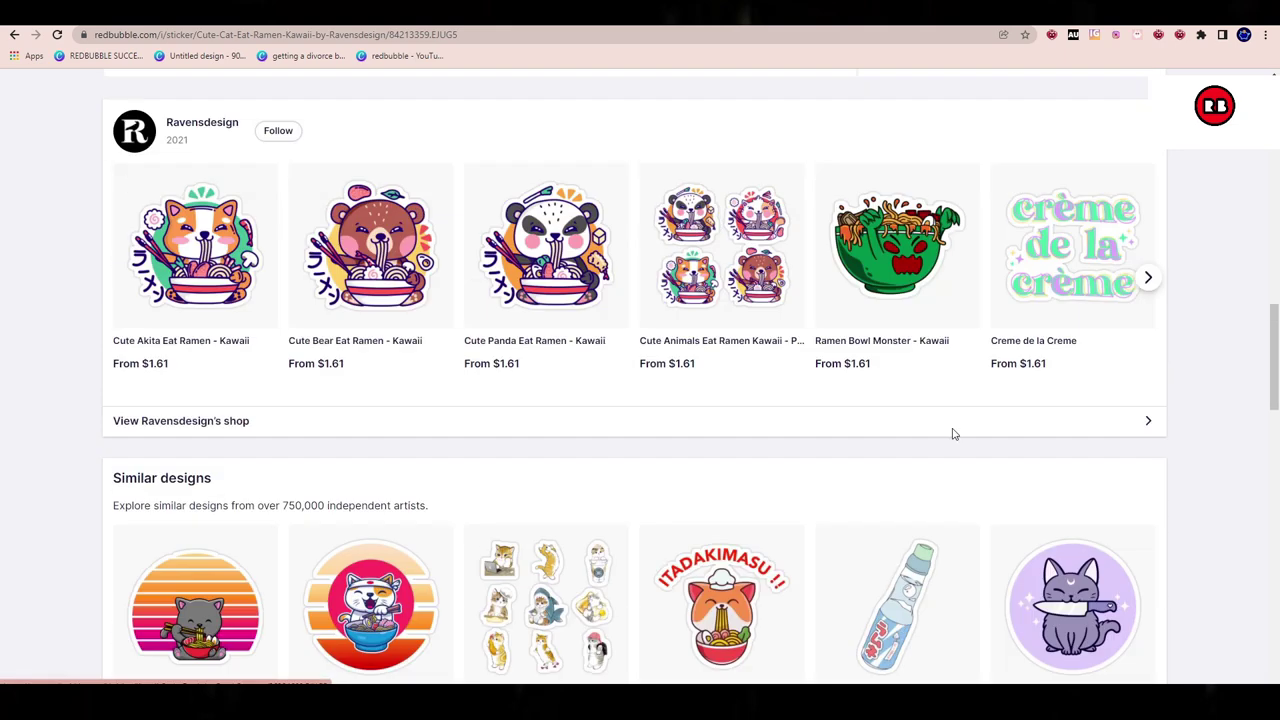
scroll(550, 416, "up", 6)
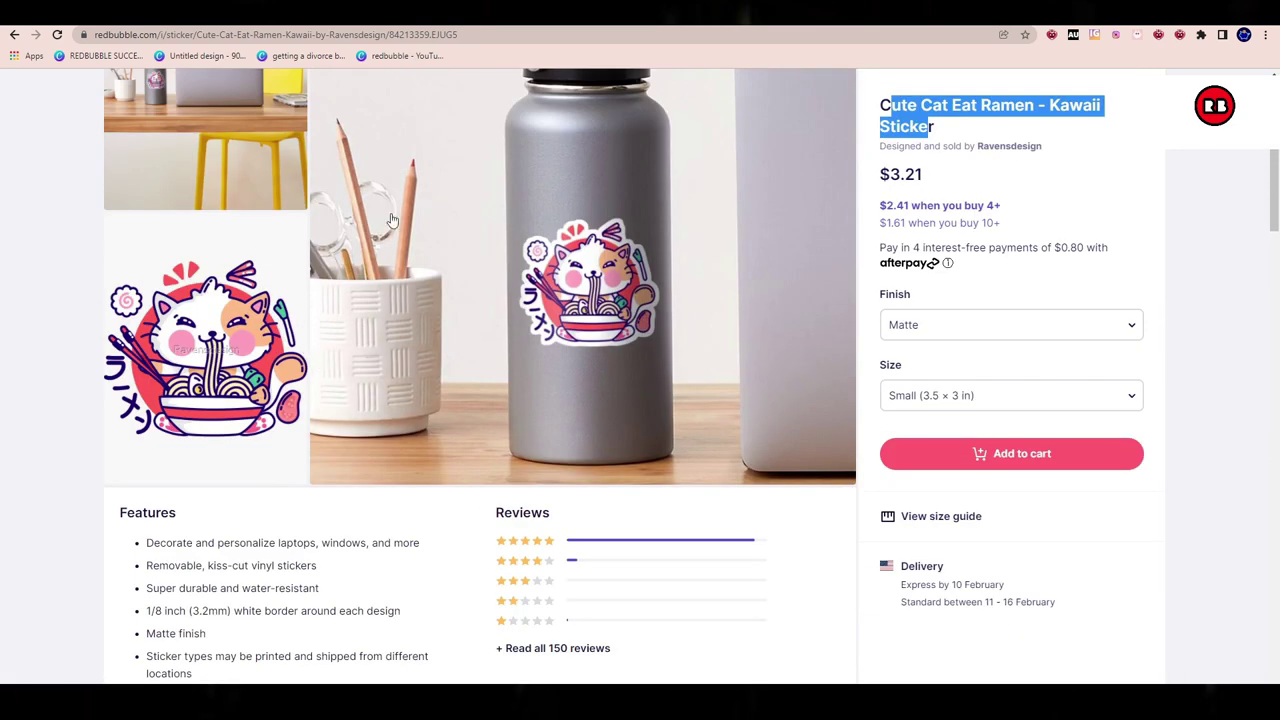
scroll(898, 397, "up", 2)
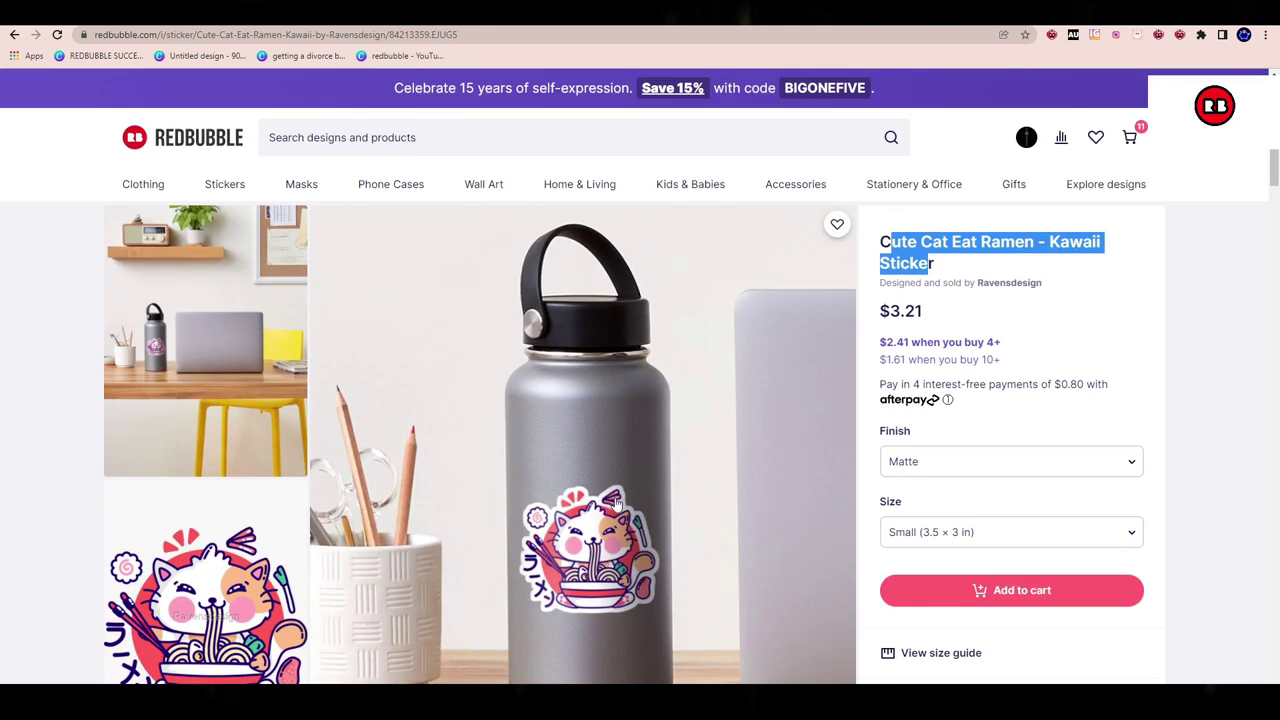
scroll(597, 494, "down", 12)
scroll(447, 412, "down", 1)
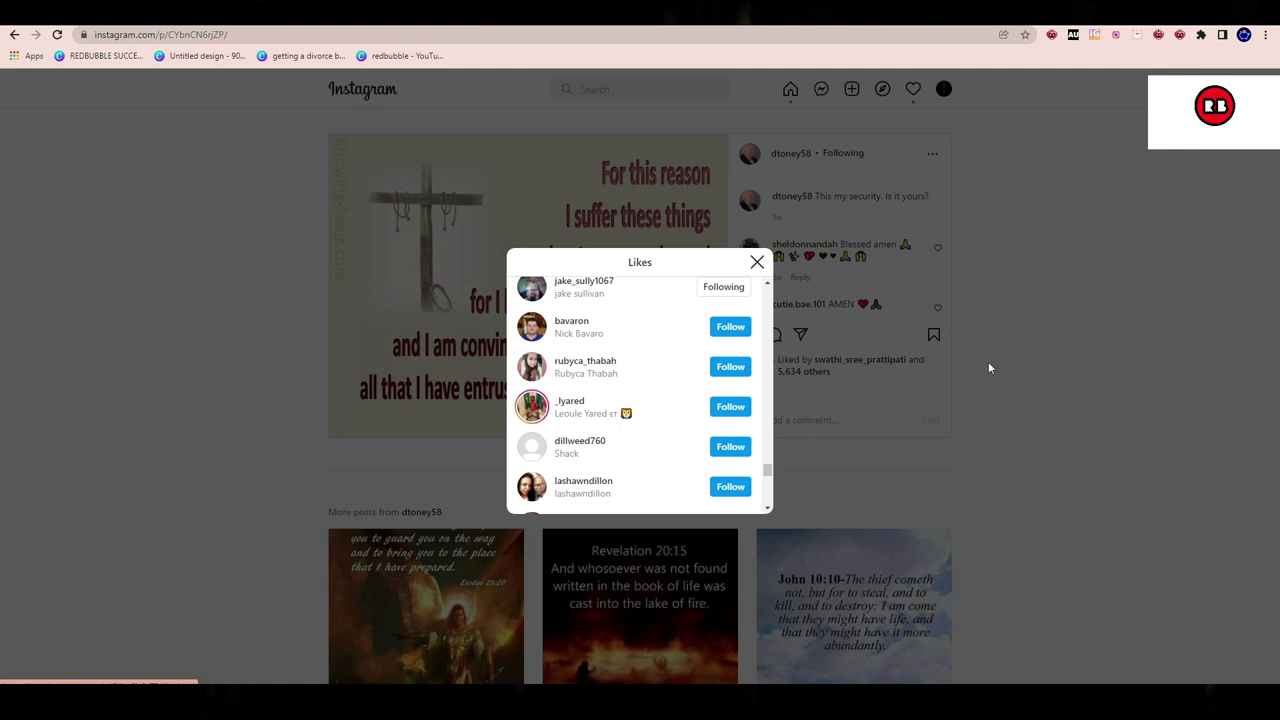
Advance the Likes list one row, then start and stop the bot from its control panel.
key("Down")
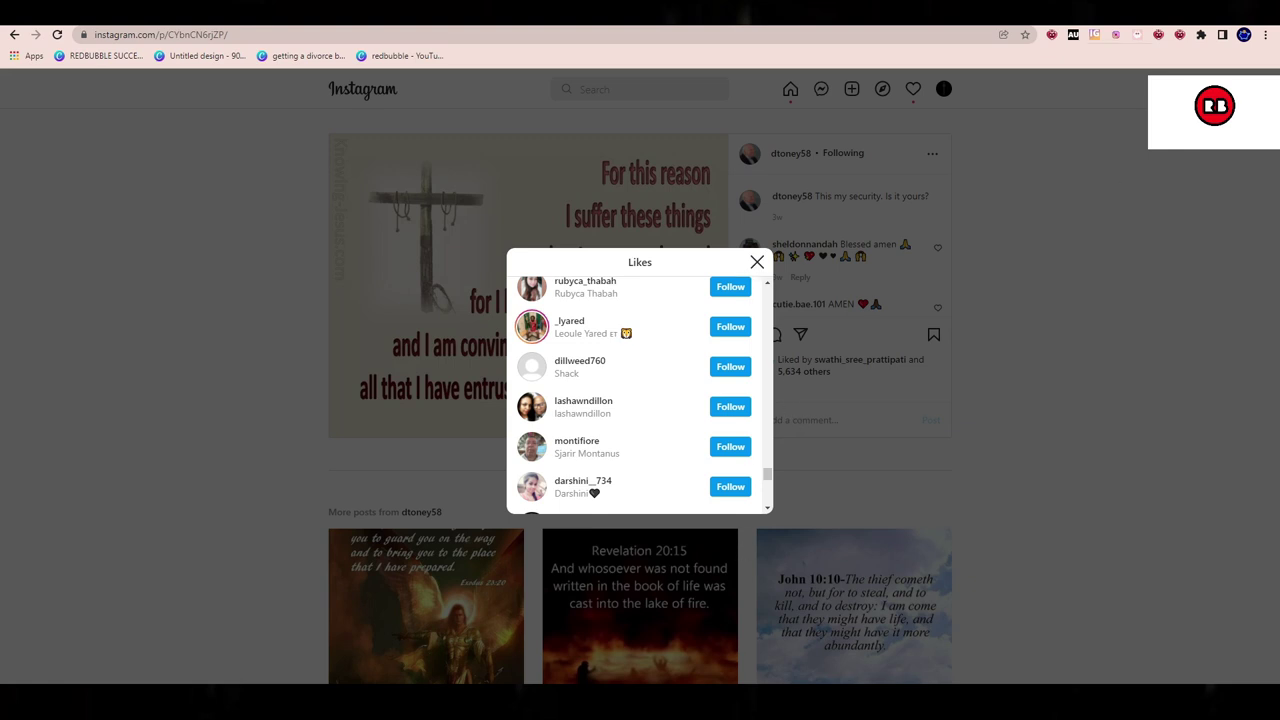
left_click(1052, 34)
left_click(955, 108)
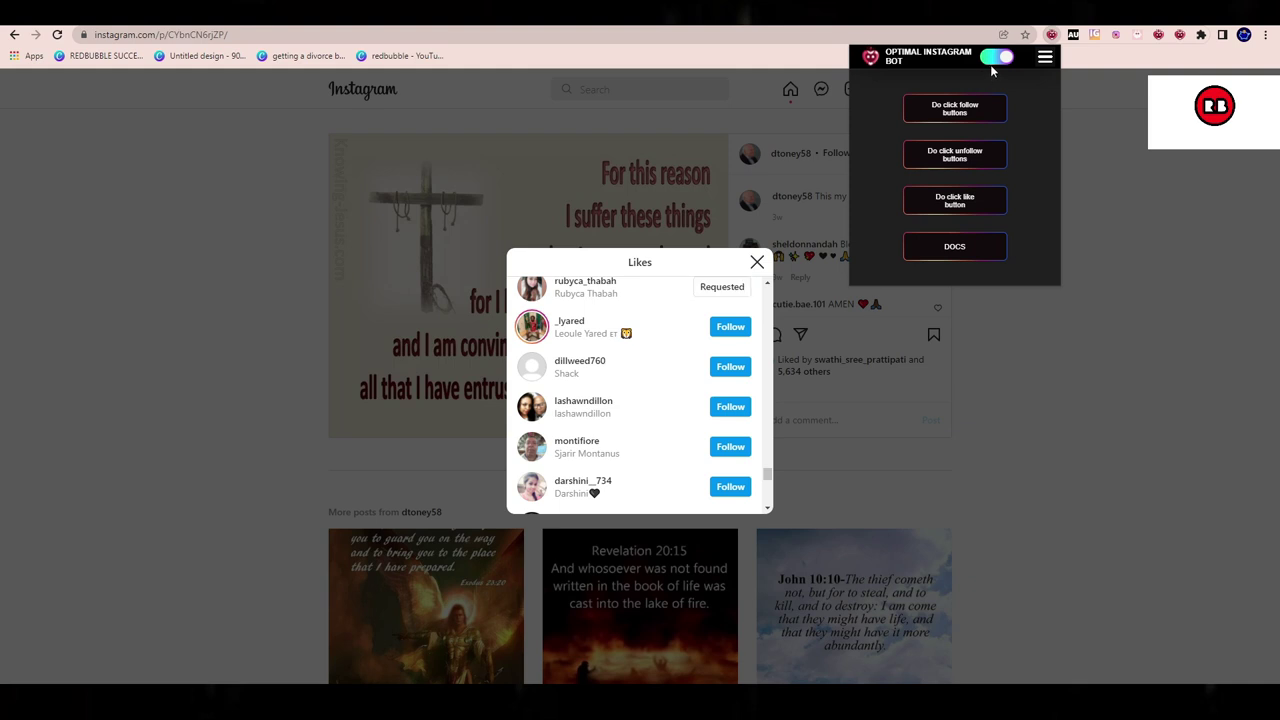
left_click(998, 57)
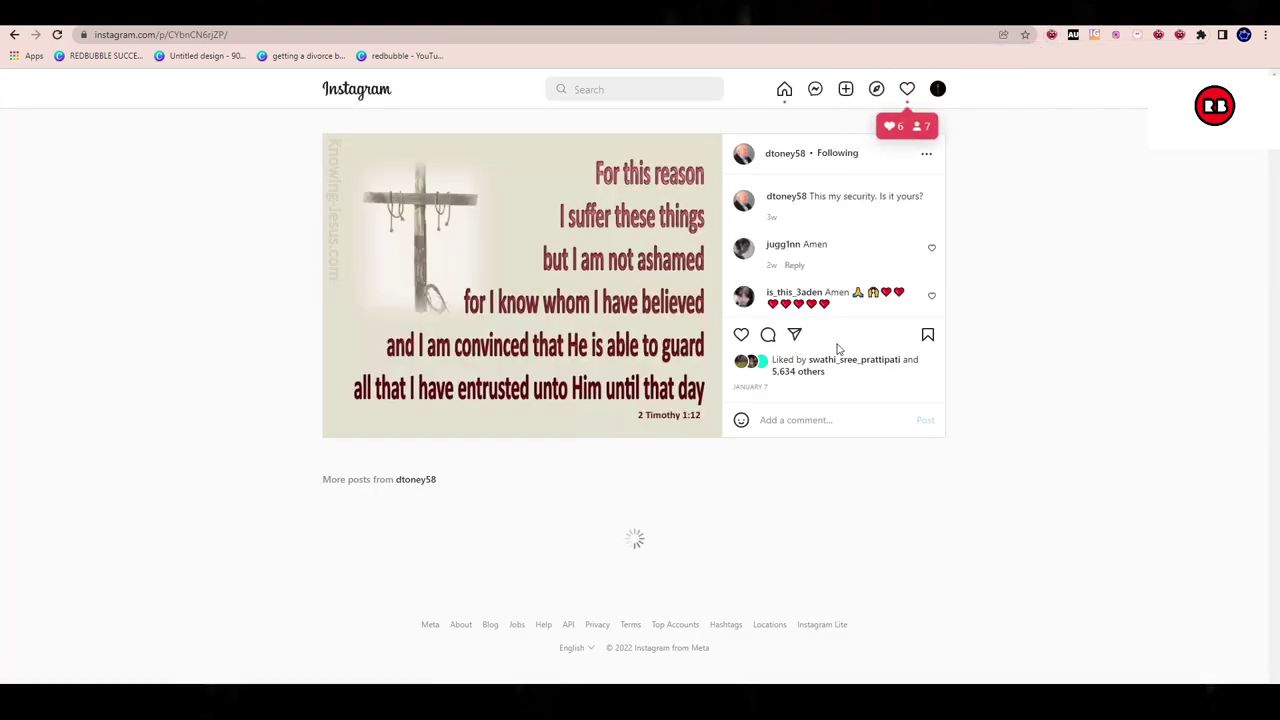
Open the post's Likes list and follow three likers further down.
left_click(816, 372)
scroll(704, 350, "down", 10)
scroll(704, 400, "down", 10)
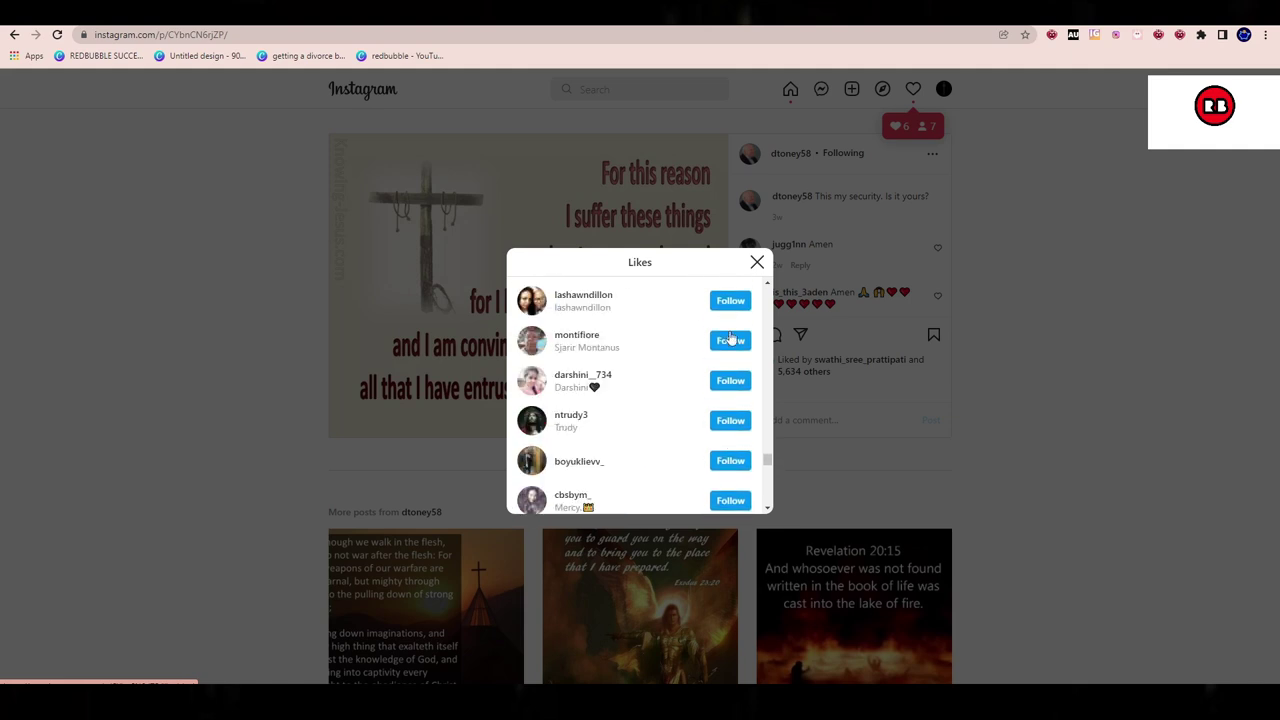
left_click(731, 424)
left_click(733, 467)
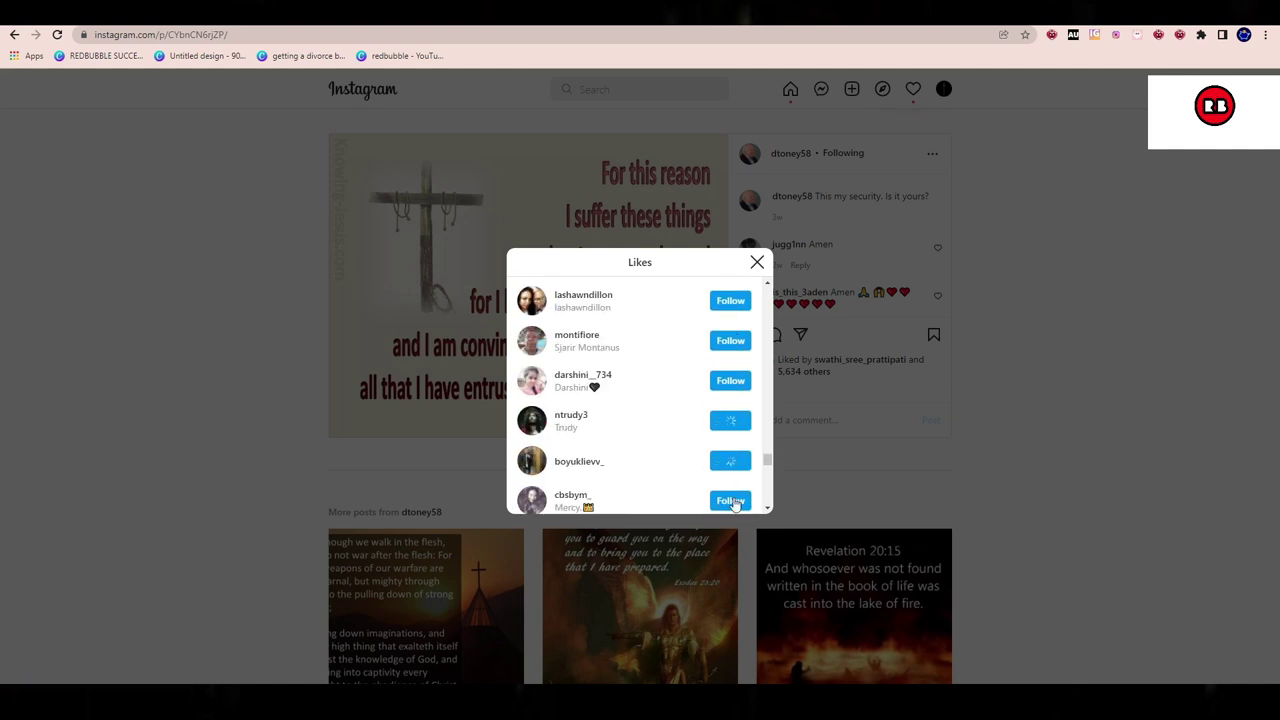
left_click(733, 503)
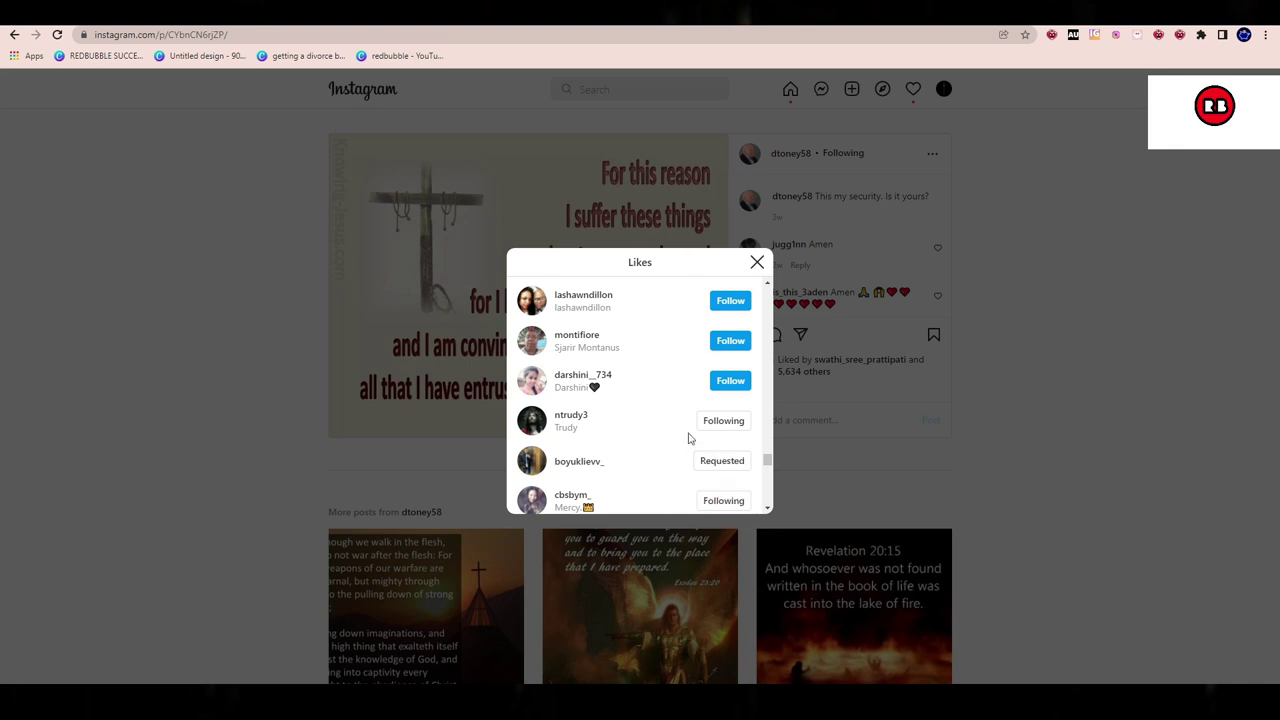
Send follow requests to the next three unfollowed likers.
scroll(689, 437, "down", 1)
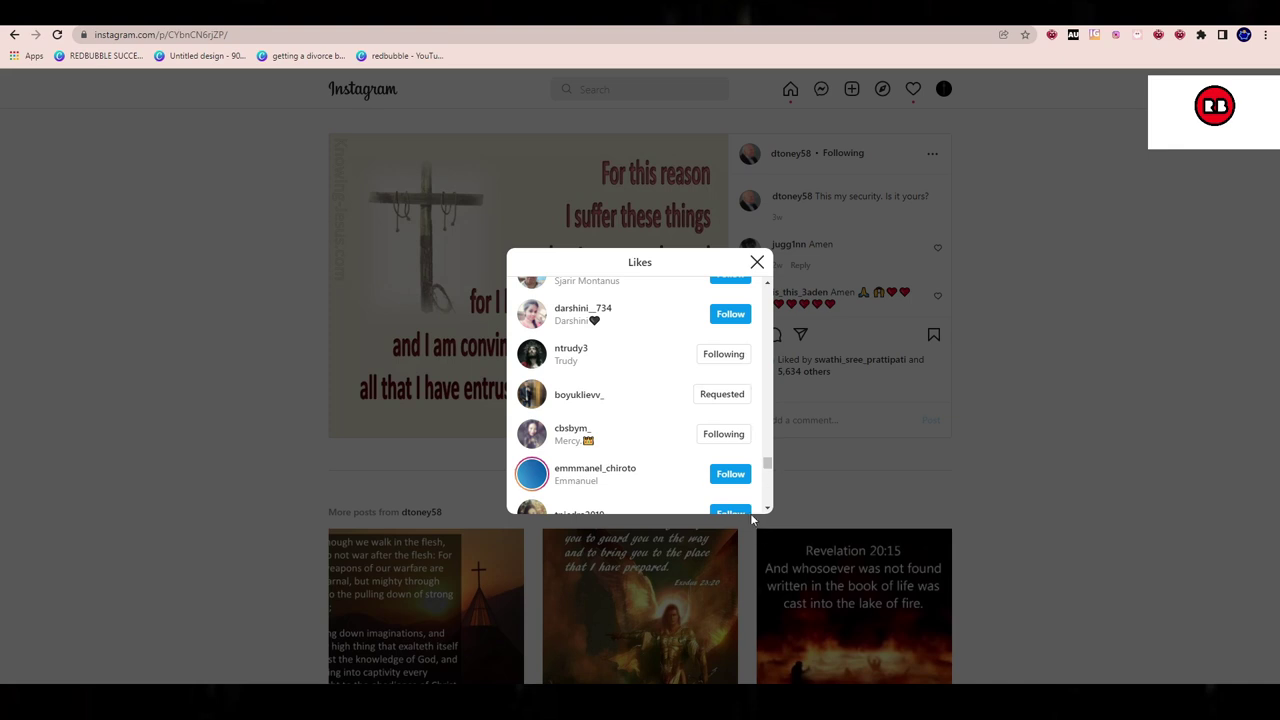
scroll(743, 380, "up", 2)
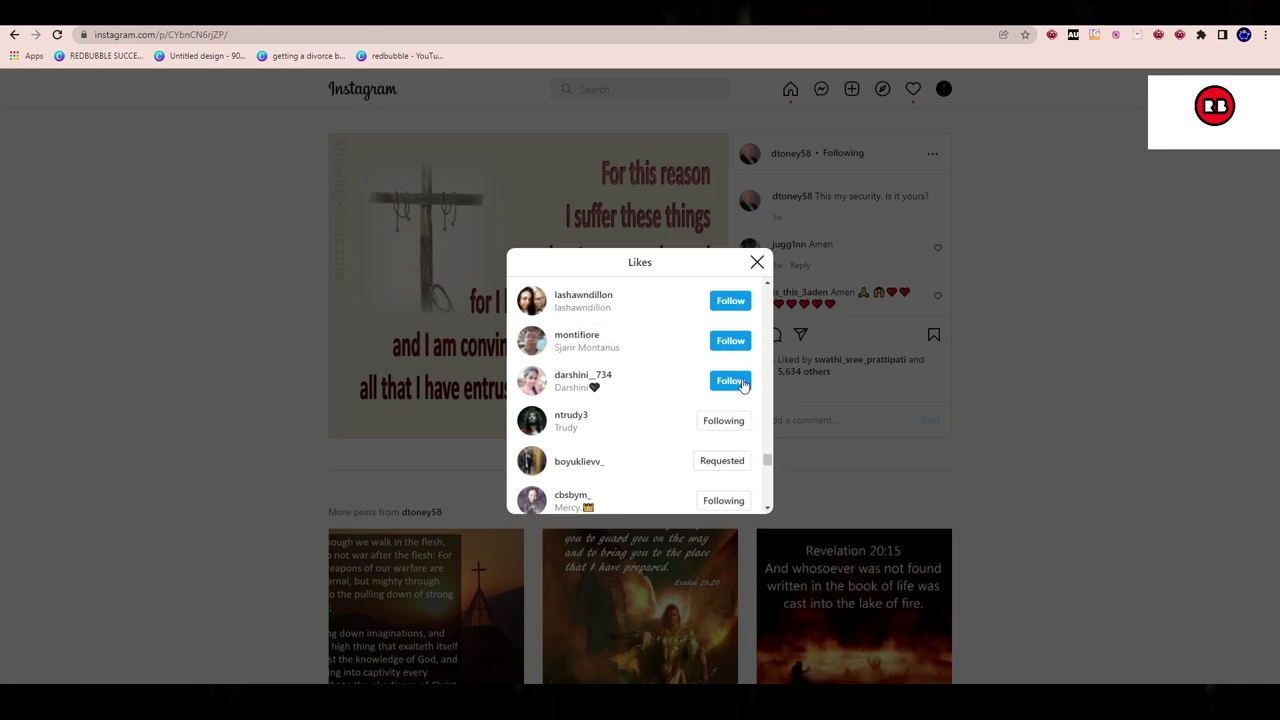
left_click(731, 330)
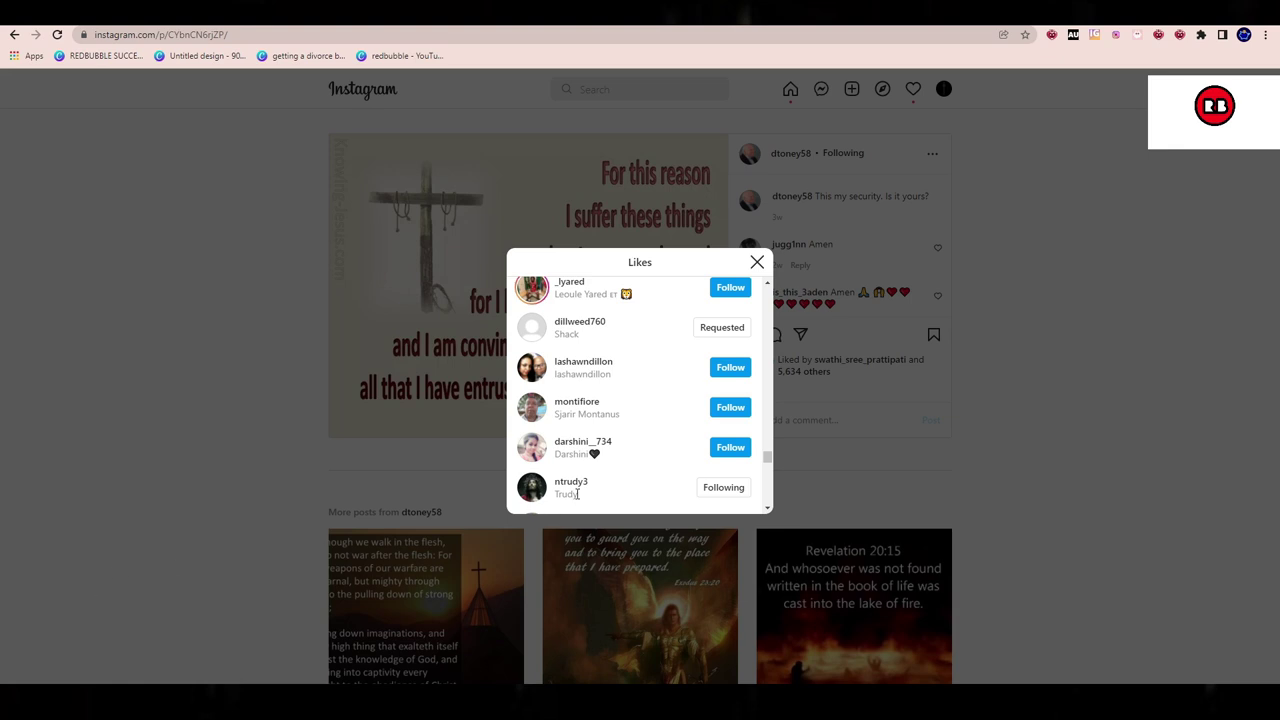
left_click(731, 367)
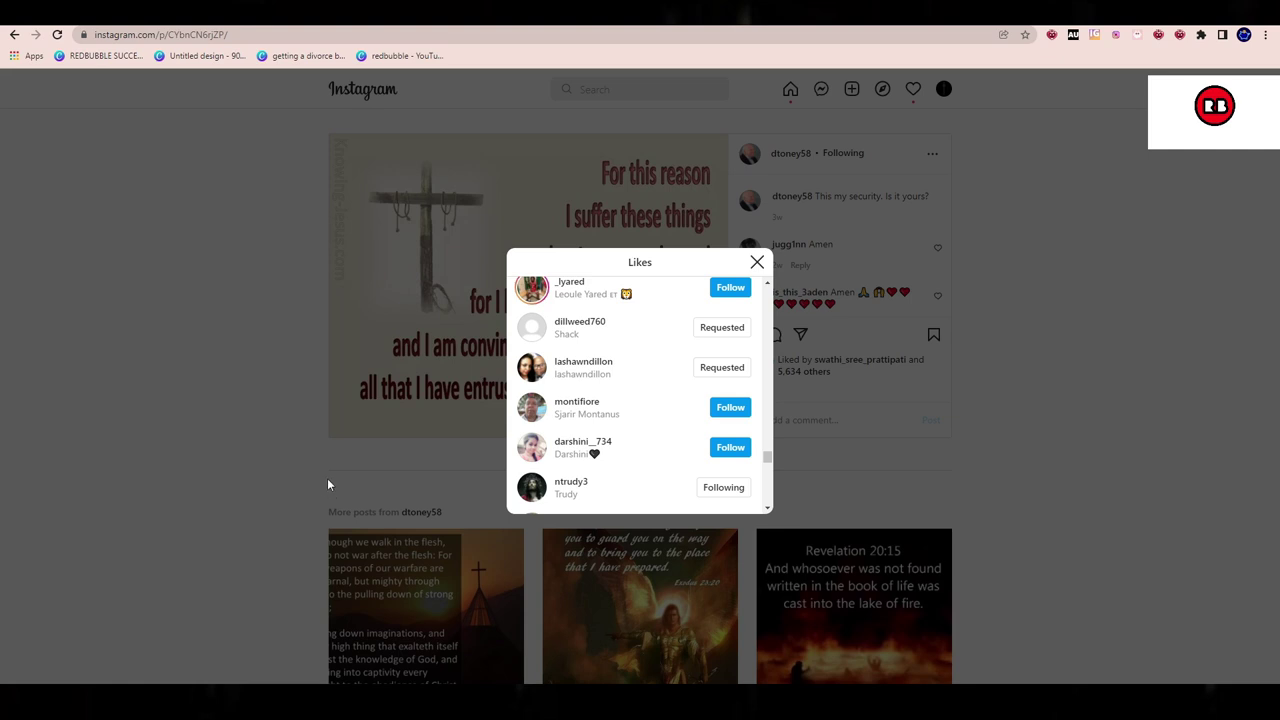
left_click(731, 409)
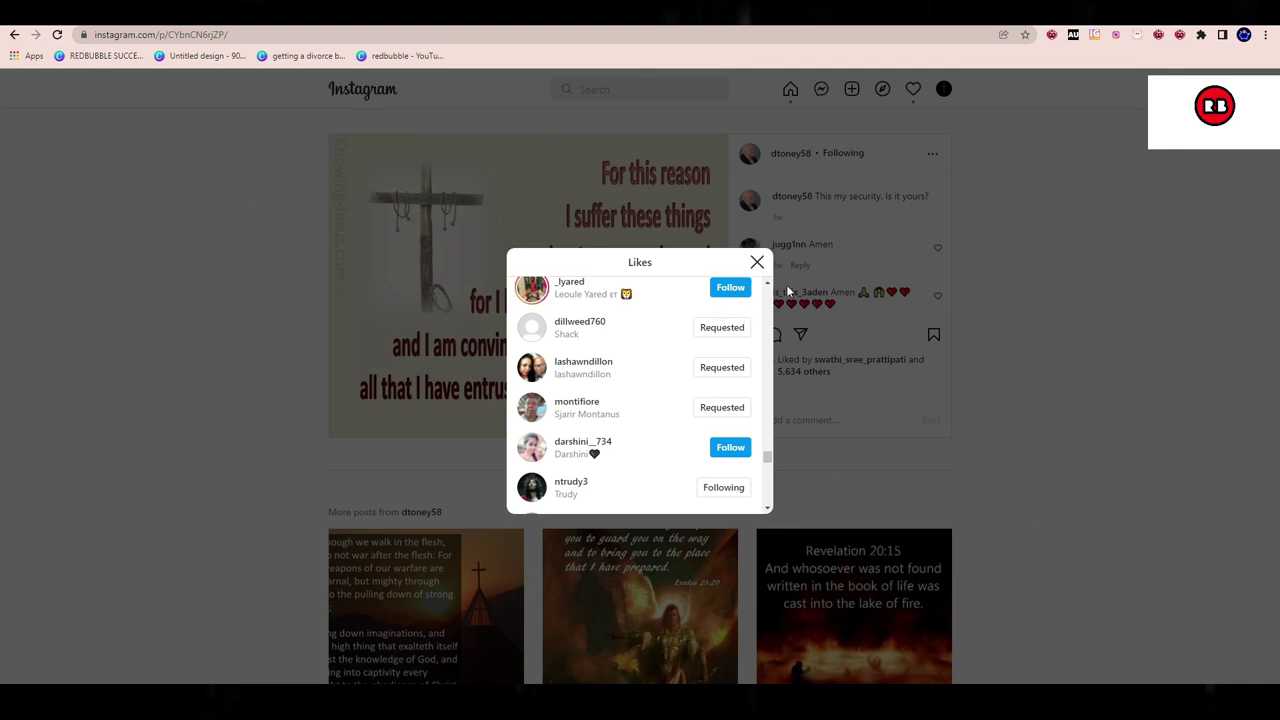
Follow two more likers lower in the list and check the updated buttons.
scroll(706, 380, "up", 2)
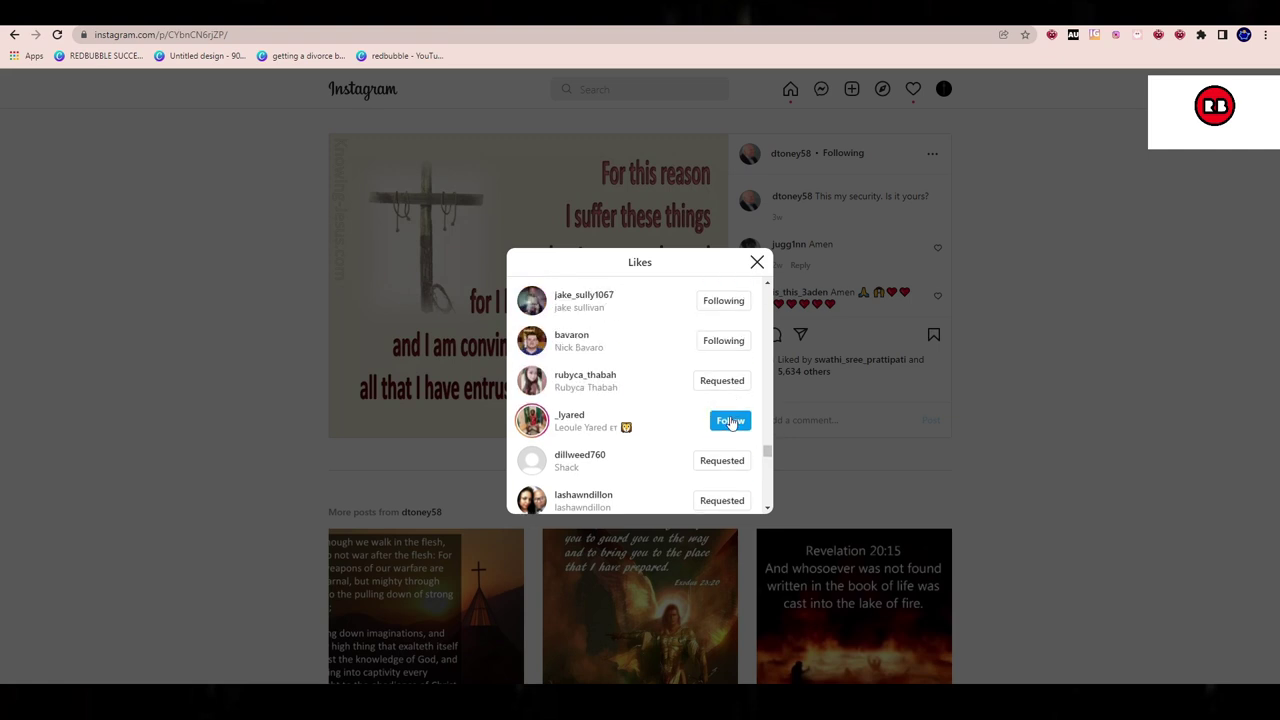
scroll(729, 420, "down", 3)
left_click(730, 407)
left_click(730, 447)
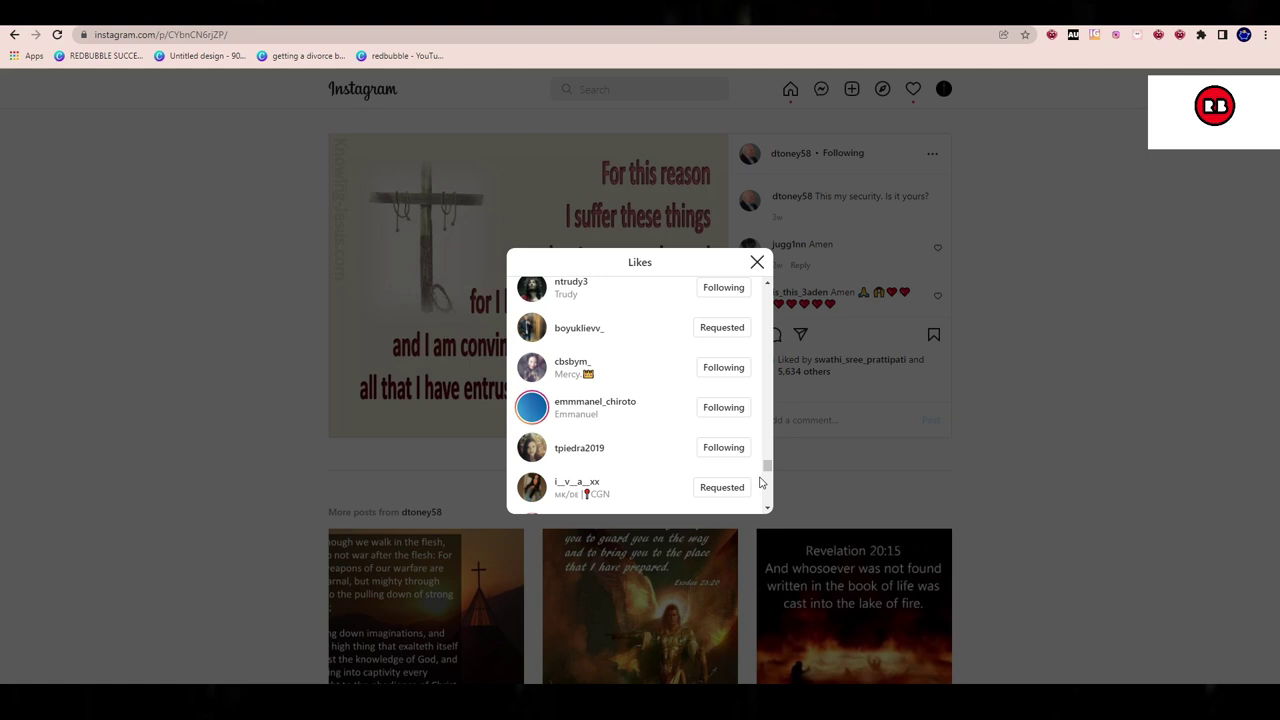
scroll(745, 460, "down", 5)
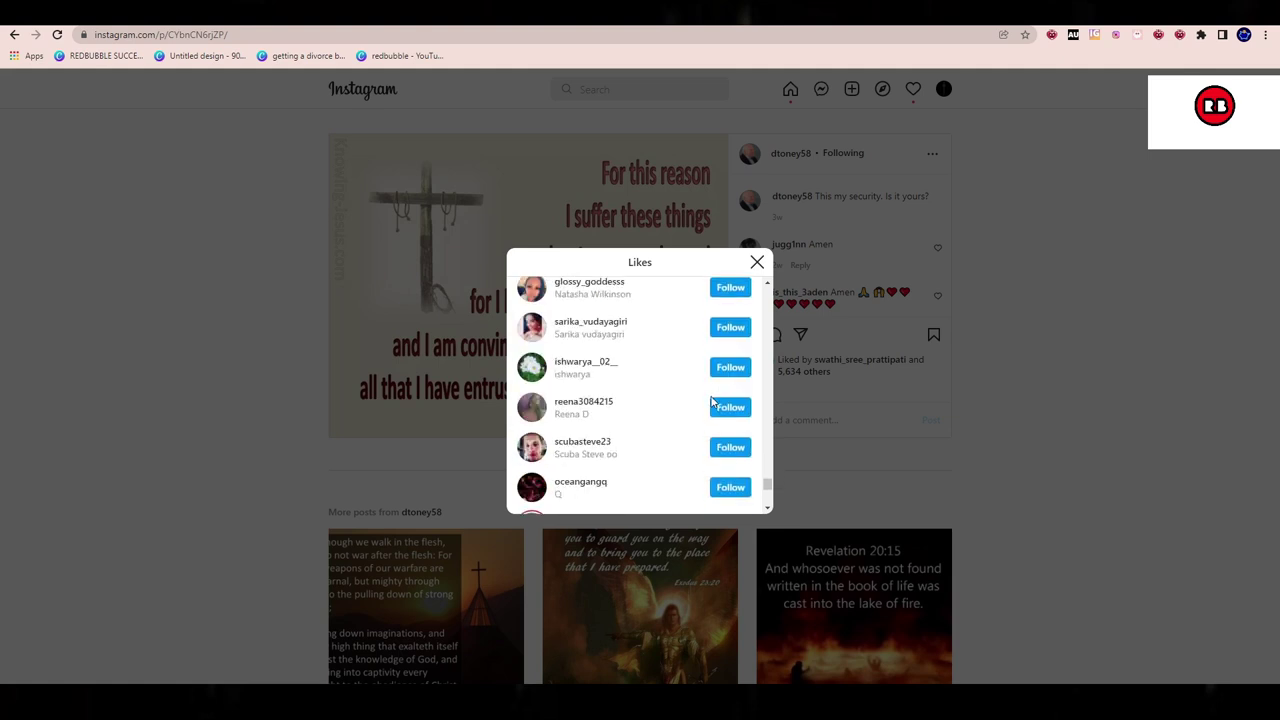
scroll(686, 369, "up", 1)
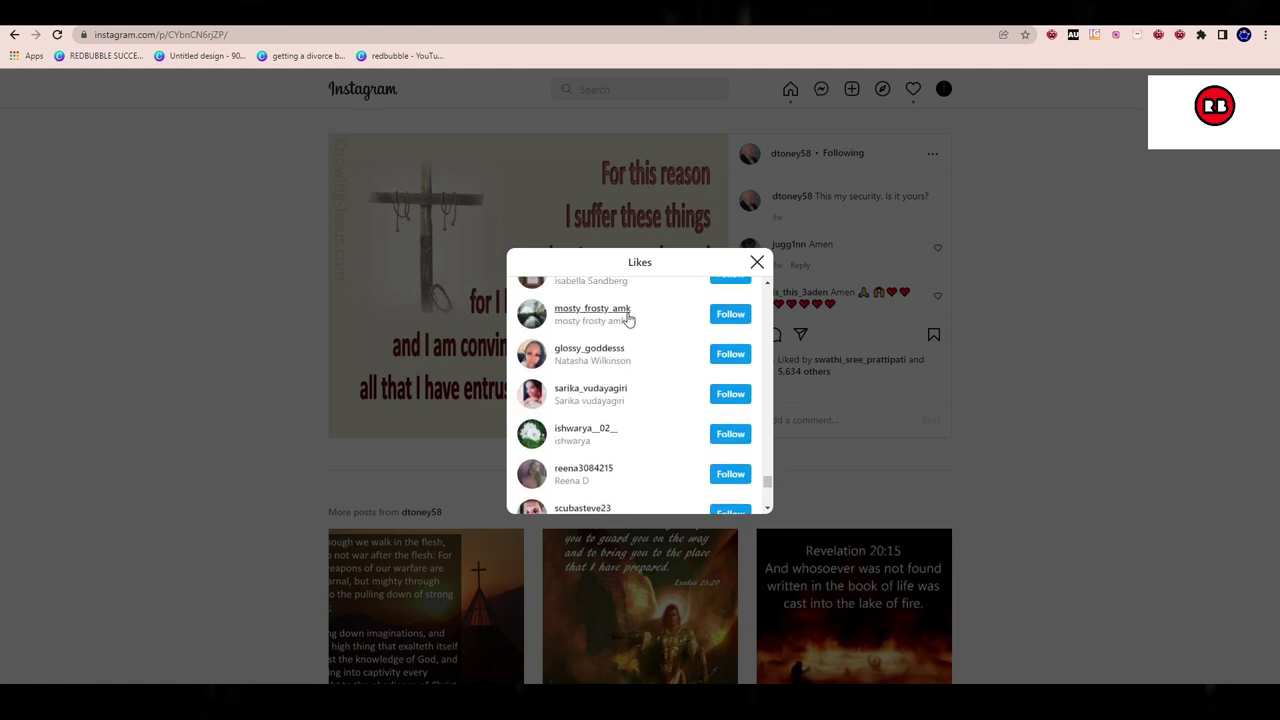
scroll(628, 318, "up", 2)
scroll(574, 371, "down", 3)
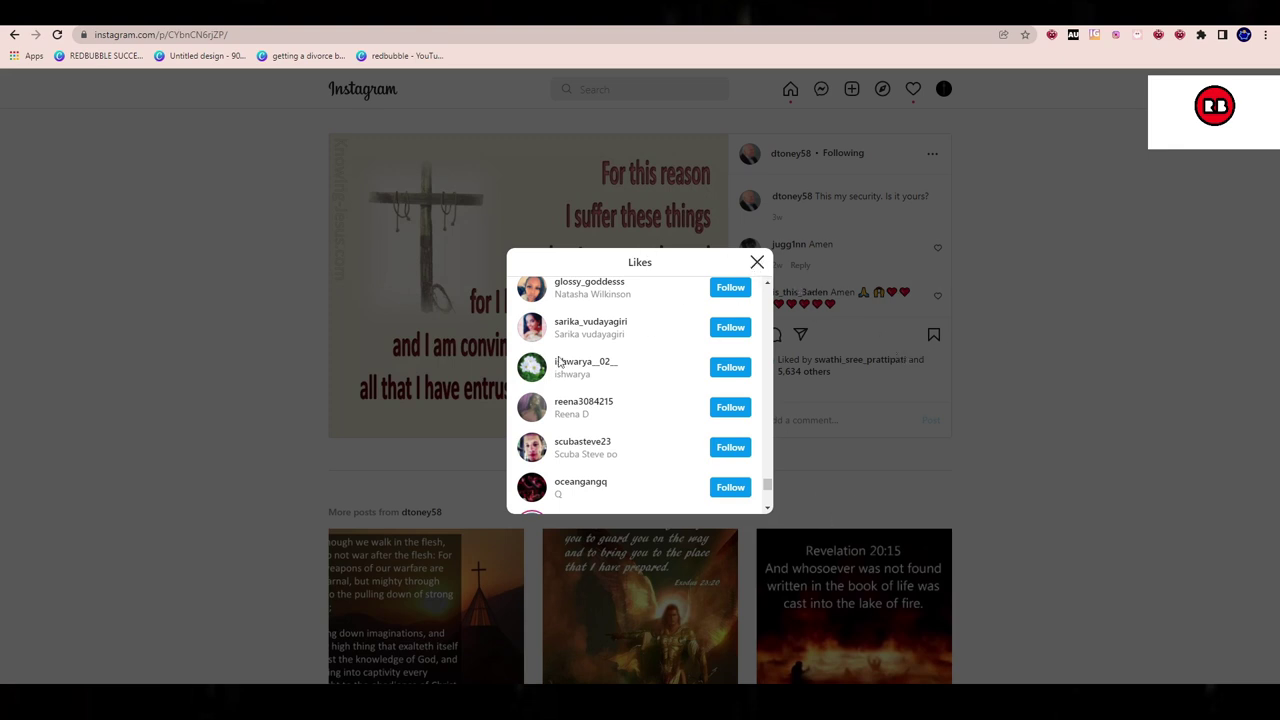
Follow the first account in the post's Likes list.
left_click(730, 290)
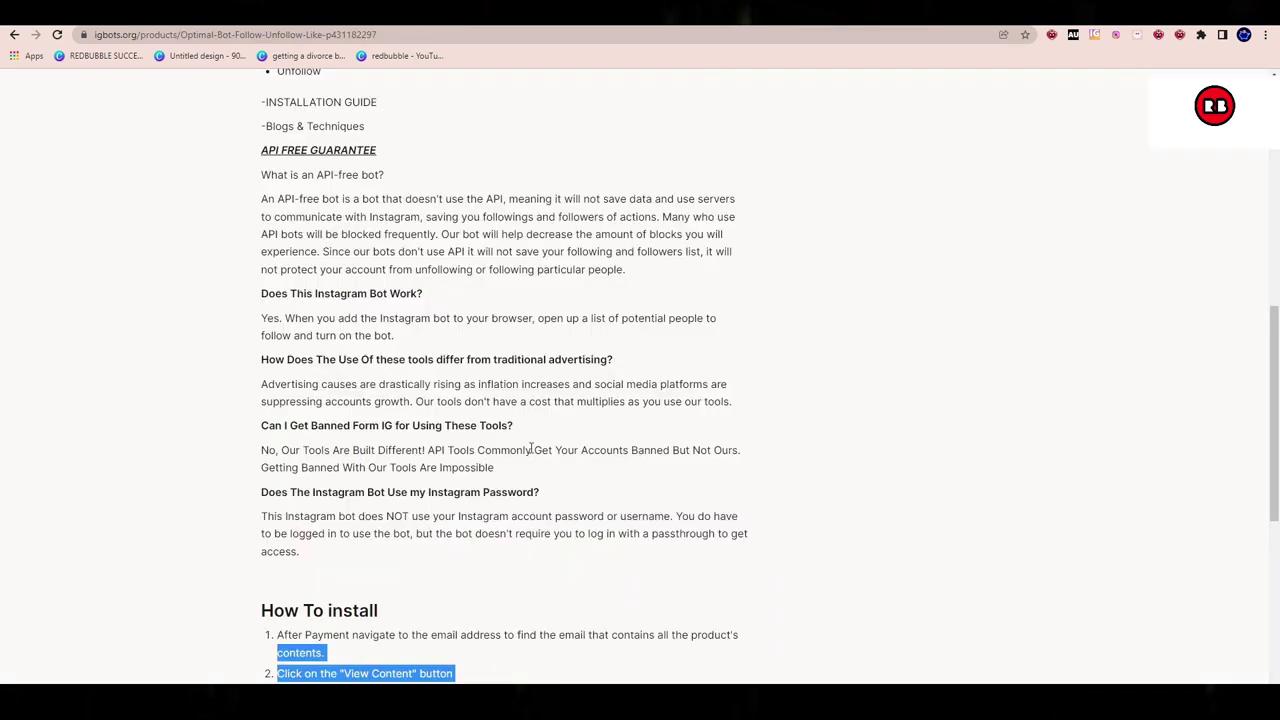
Scroll the Bots N Apps storefront to view its automator product cards.
scroll(486, 130, "up", 10)
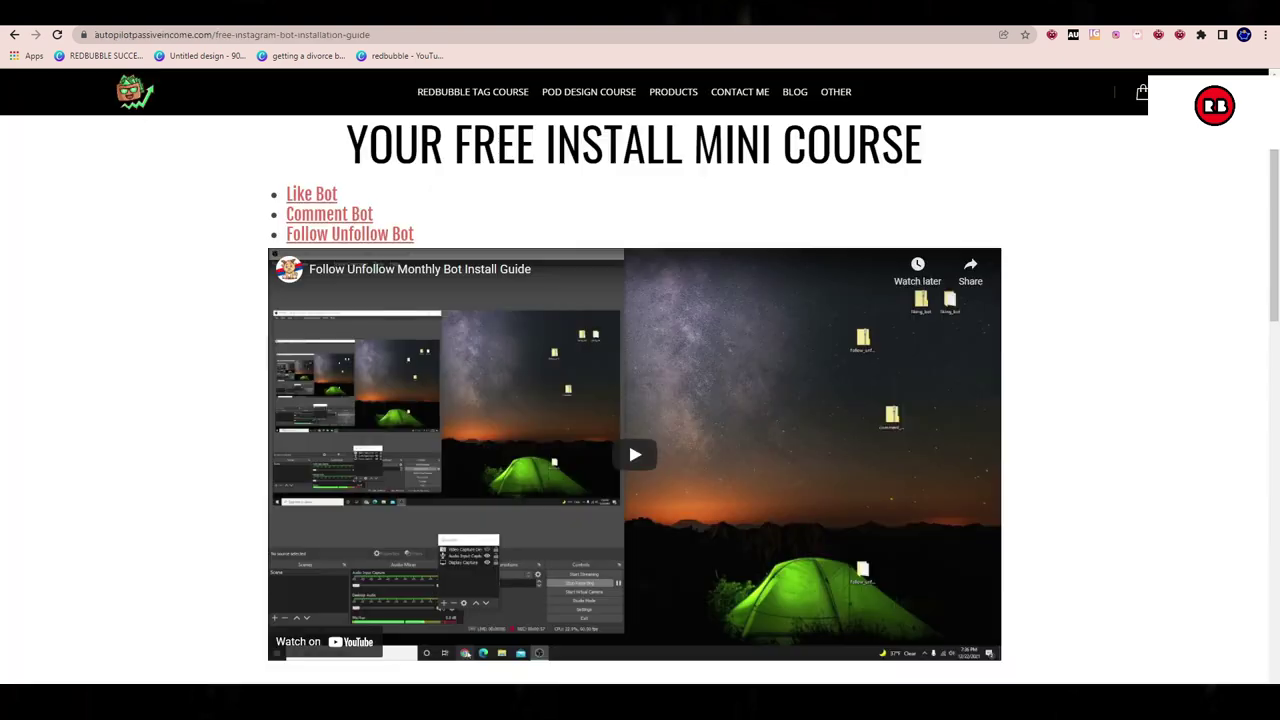
Reload the free Instagram bot install guide, then open the free Redbubble + Instagram mini course and highlight its heading.
mouse_move(836, 94)
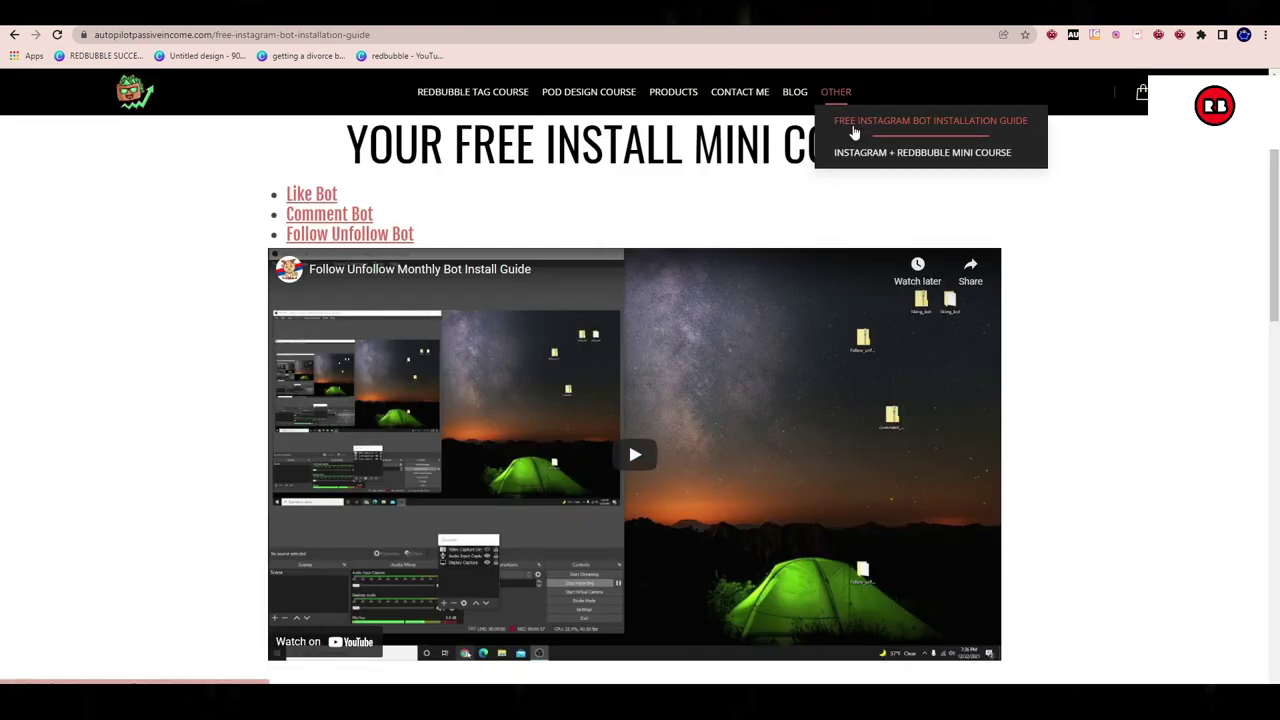
left_click(851, 124)
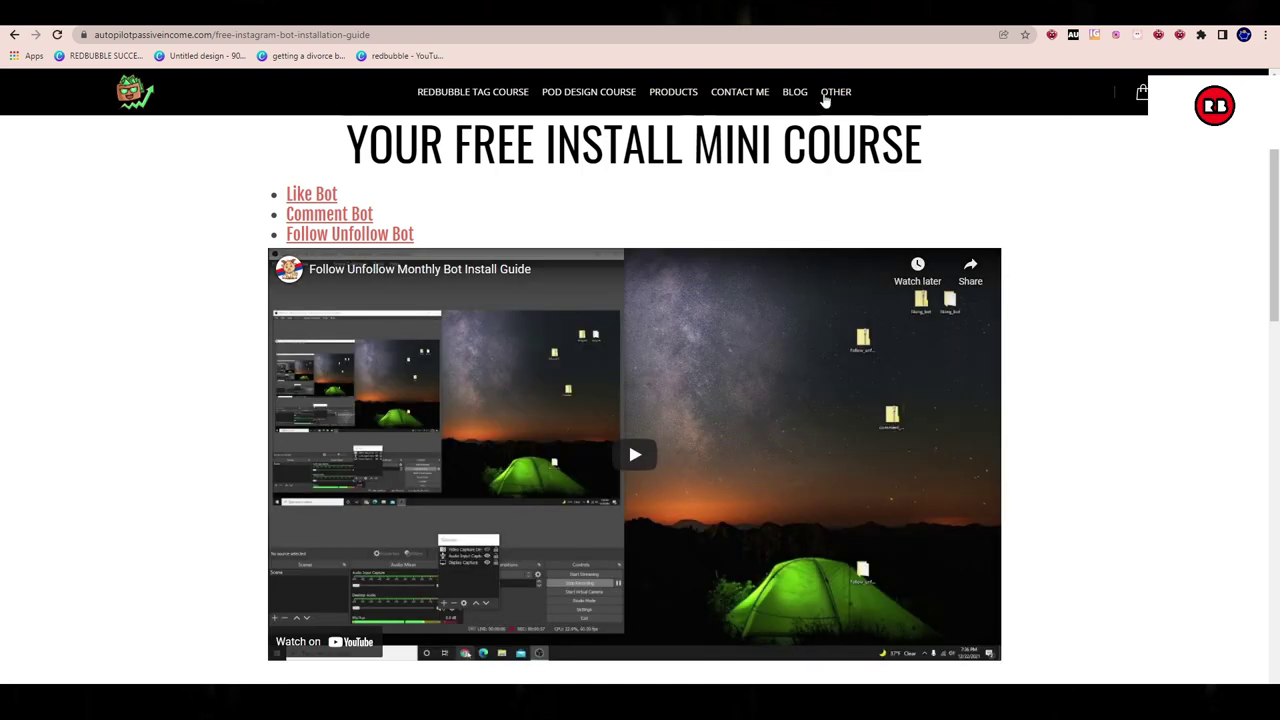
mouse_move(836, 93)
left_click(851, 157)
left_click_drag(875, 226, 358, 207)
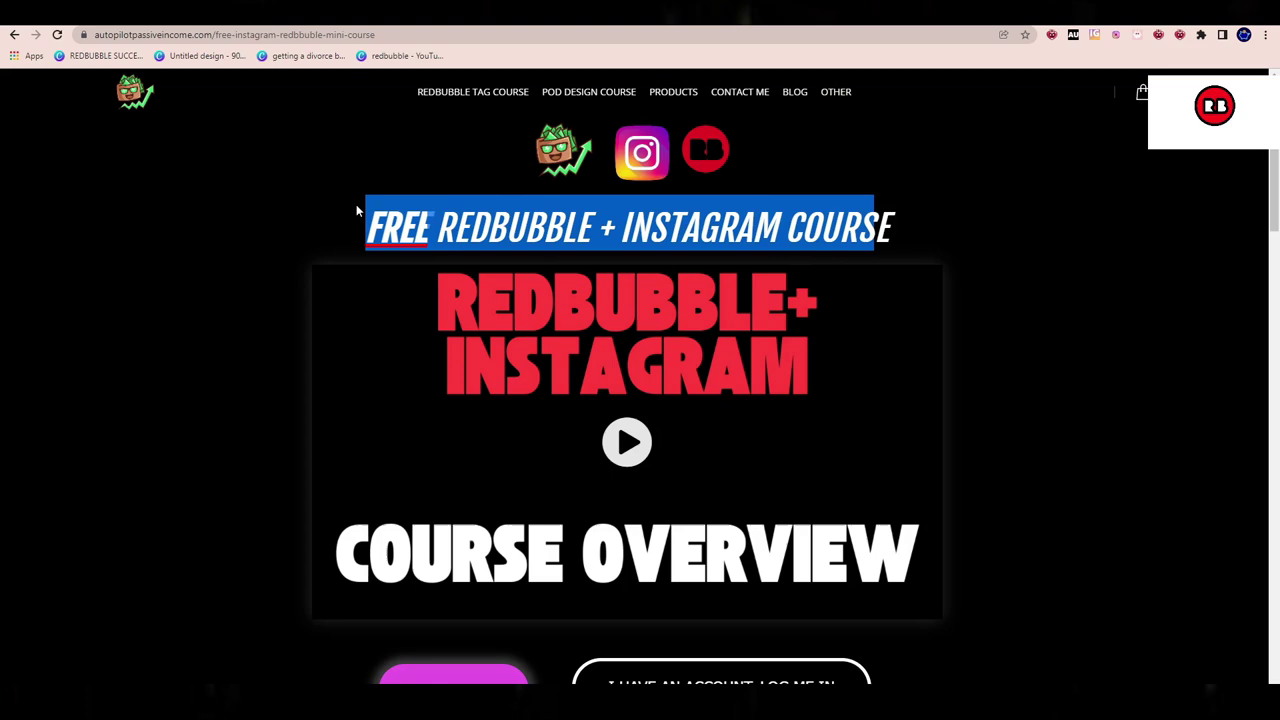
left_click(342, 220)
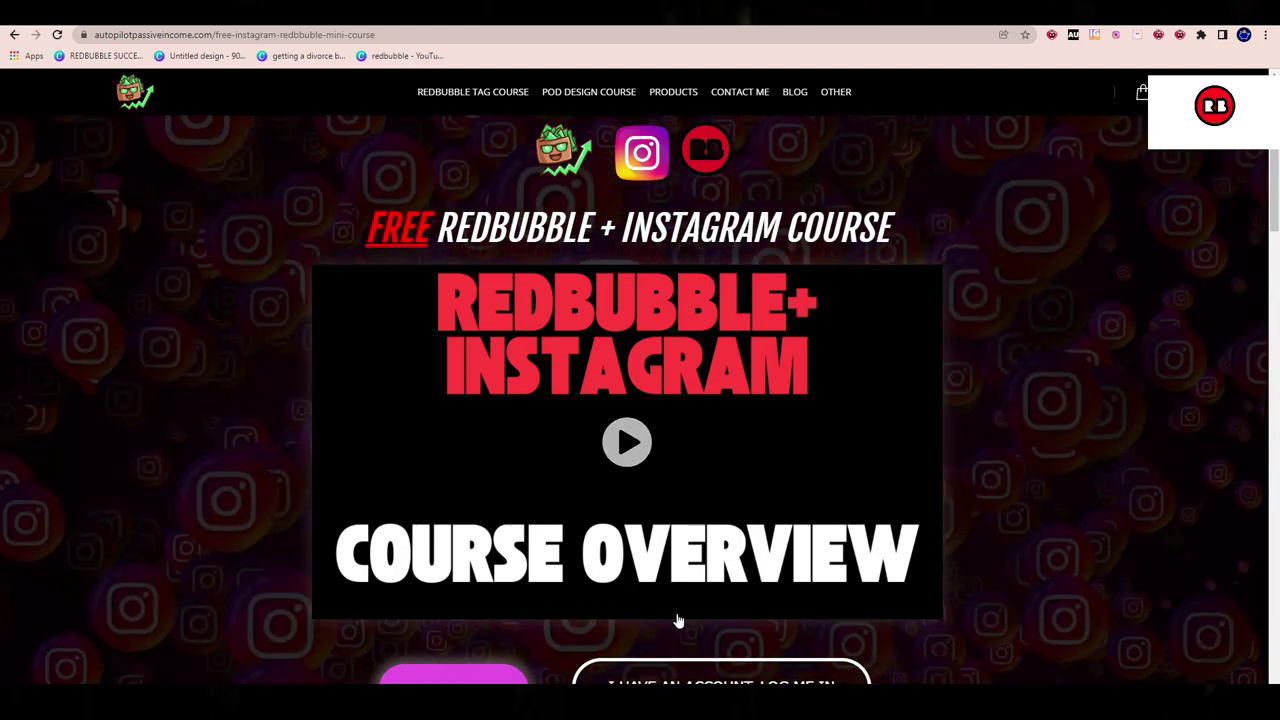
scroll(894, 620, "down", 3)
scroll(847, 659, "down", 9)
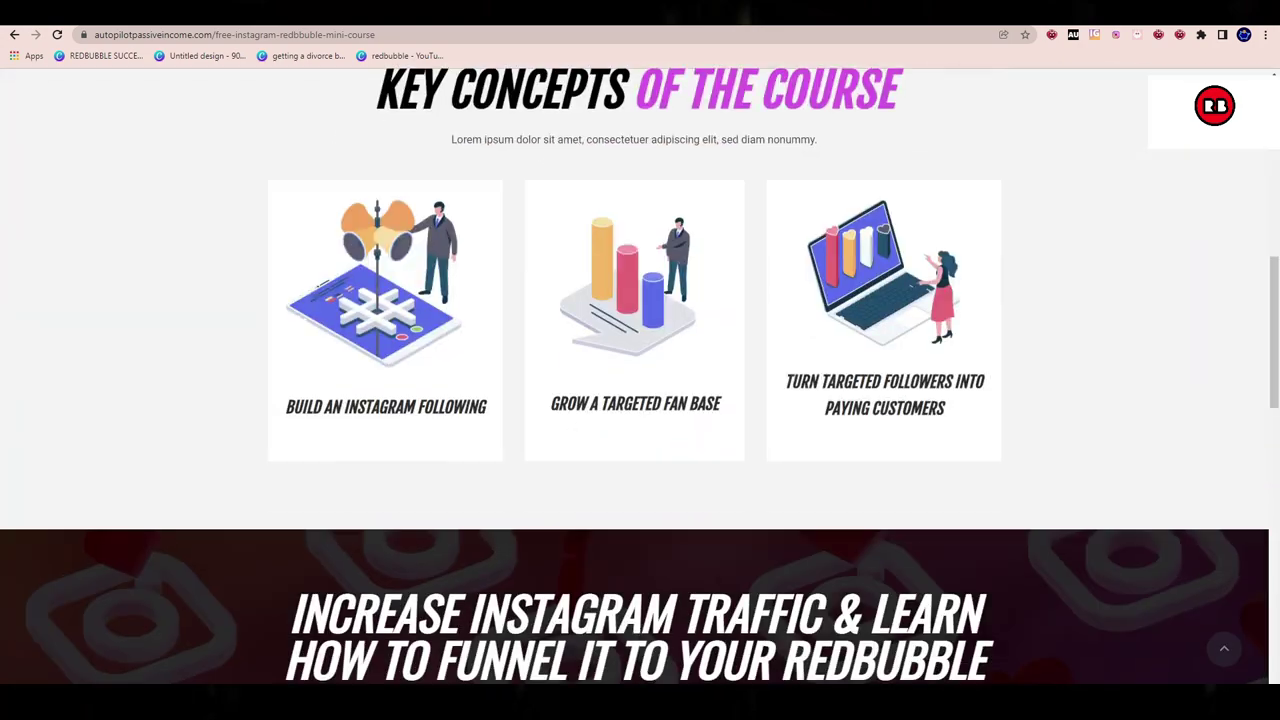
scroll(940, 625, "up", 11)
scroll(940, 625, "up", 1)
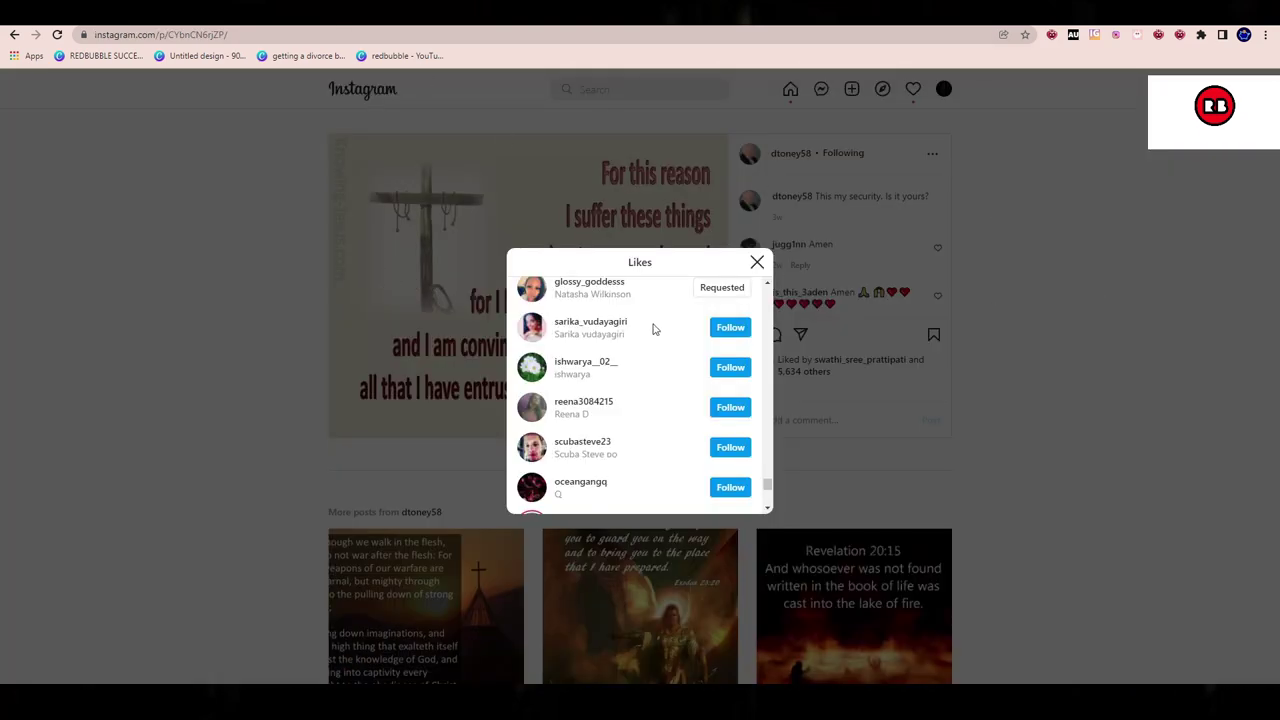
Close the post's likes list and scroll back up the page.
left_click(757, 262)
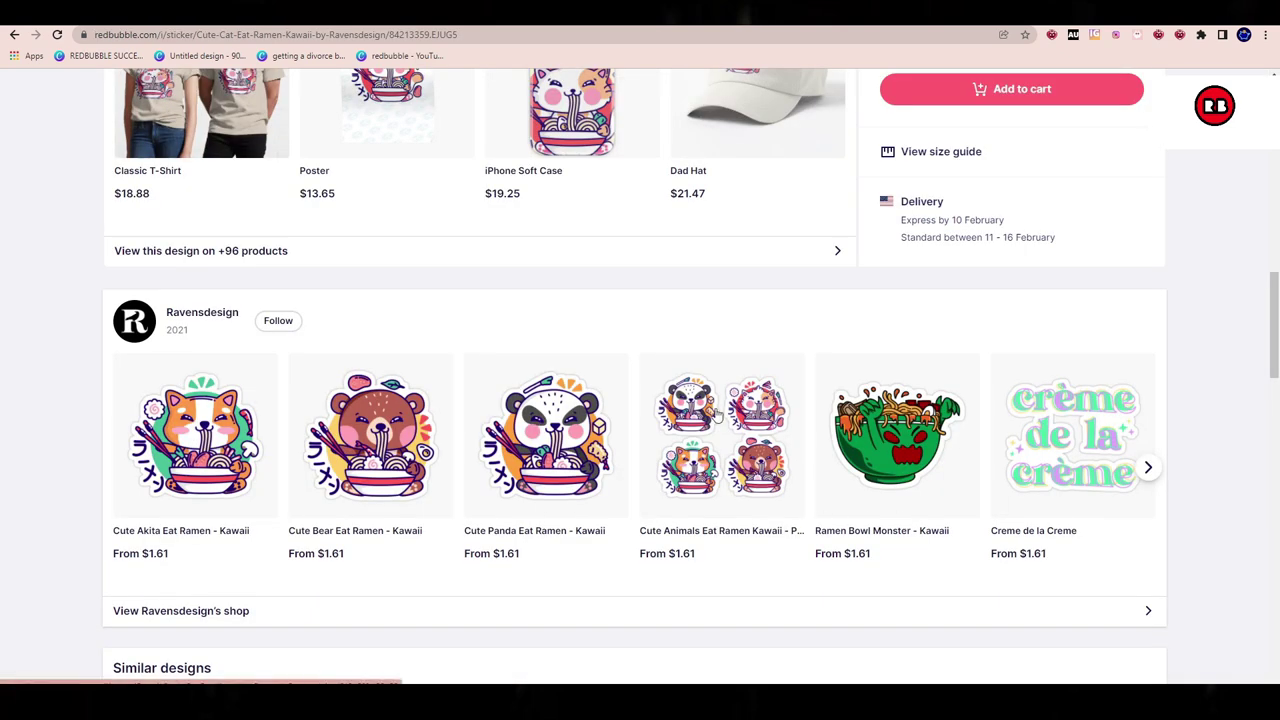
scroll(700, 406, "up", 1)
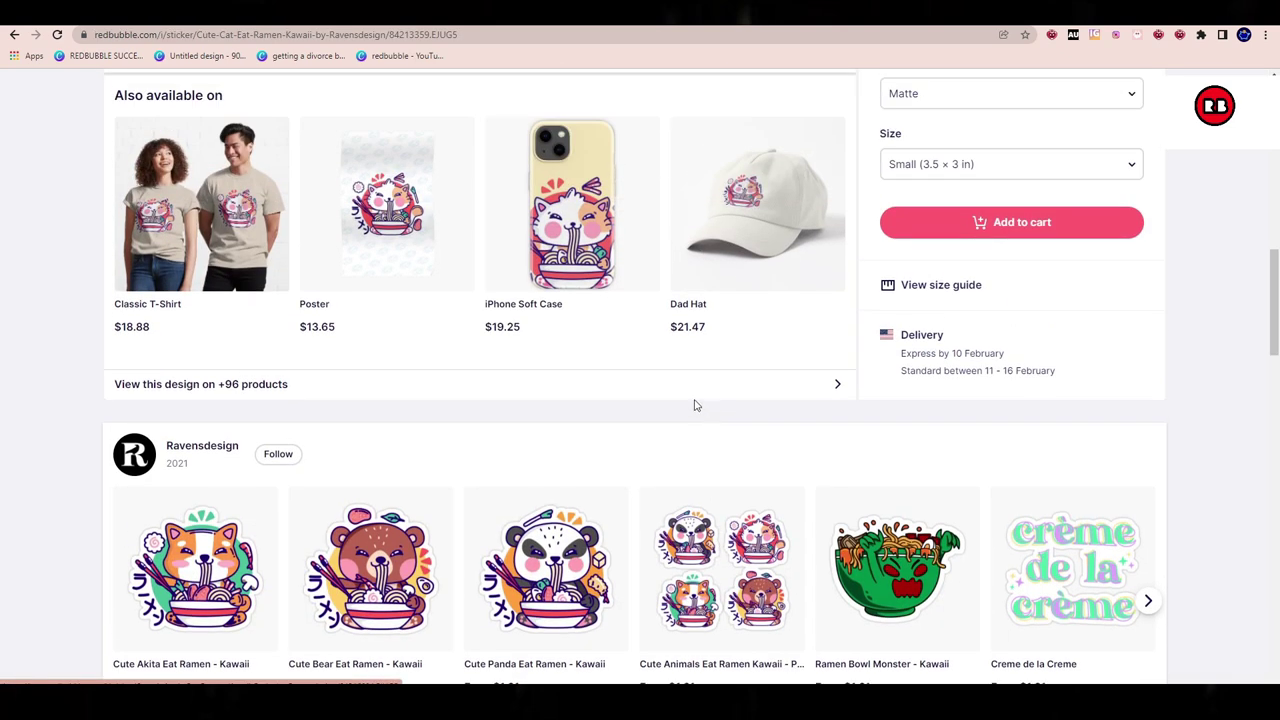
scroll(694, 428, "up", 1)
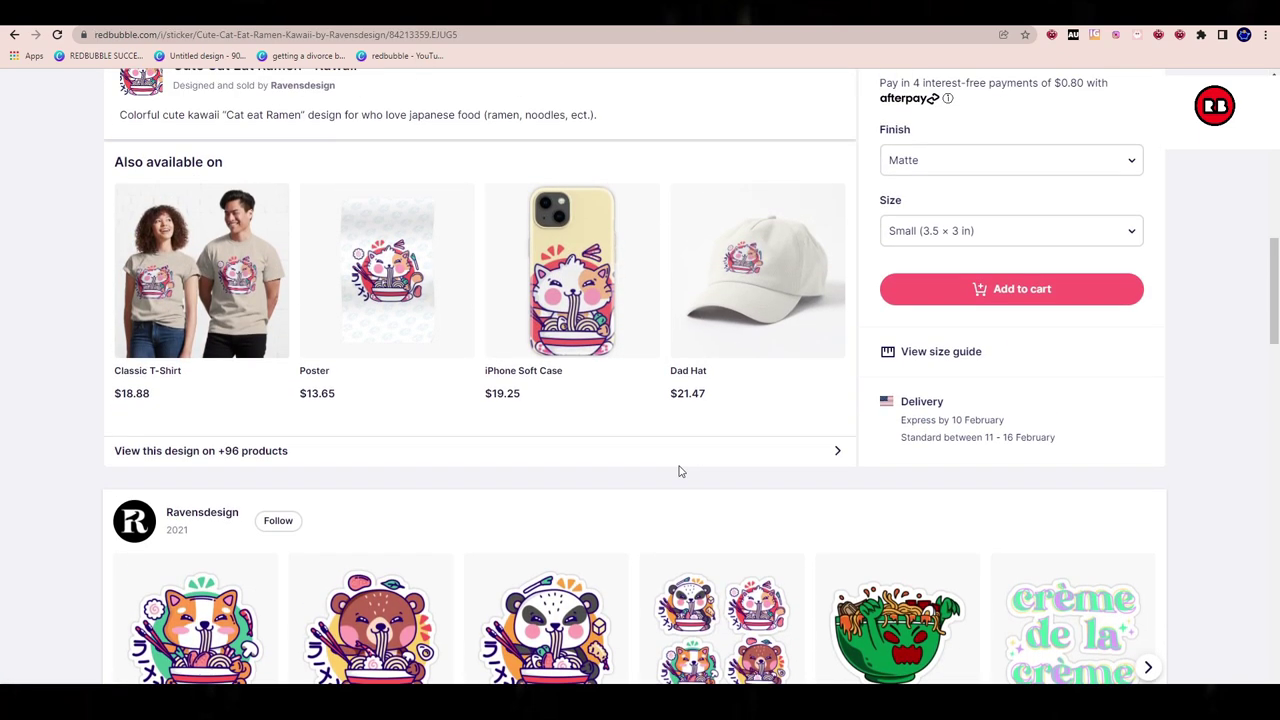
scroll(633, 460, "down", 2)
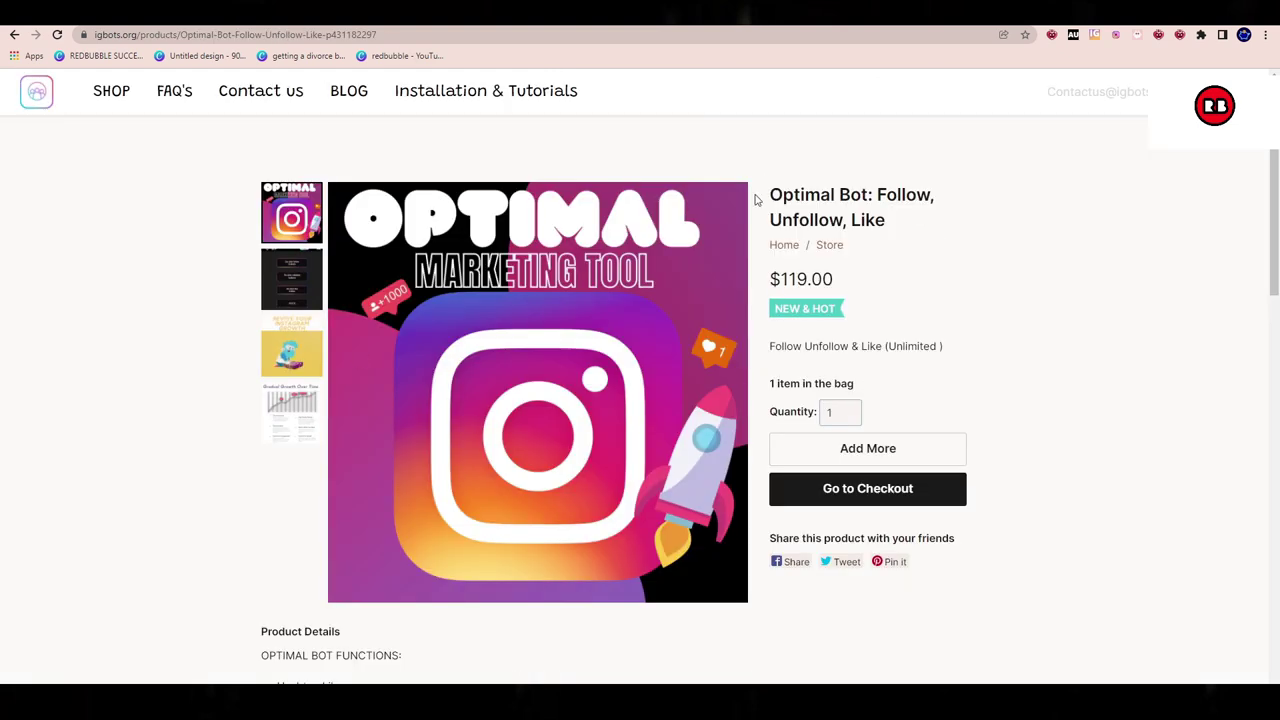
left_click_drag(768, 190, 904, 231)
left_click(899, 242)
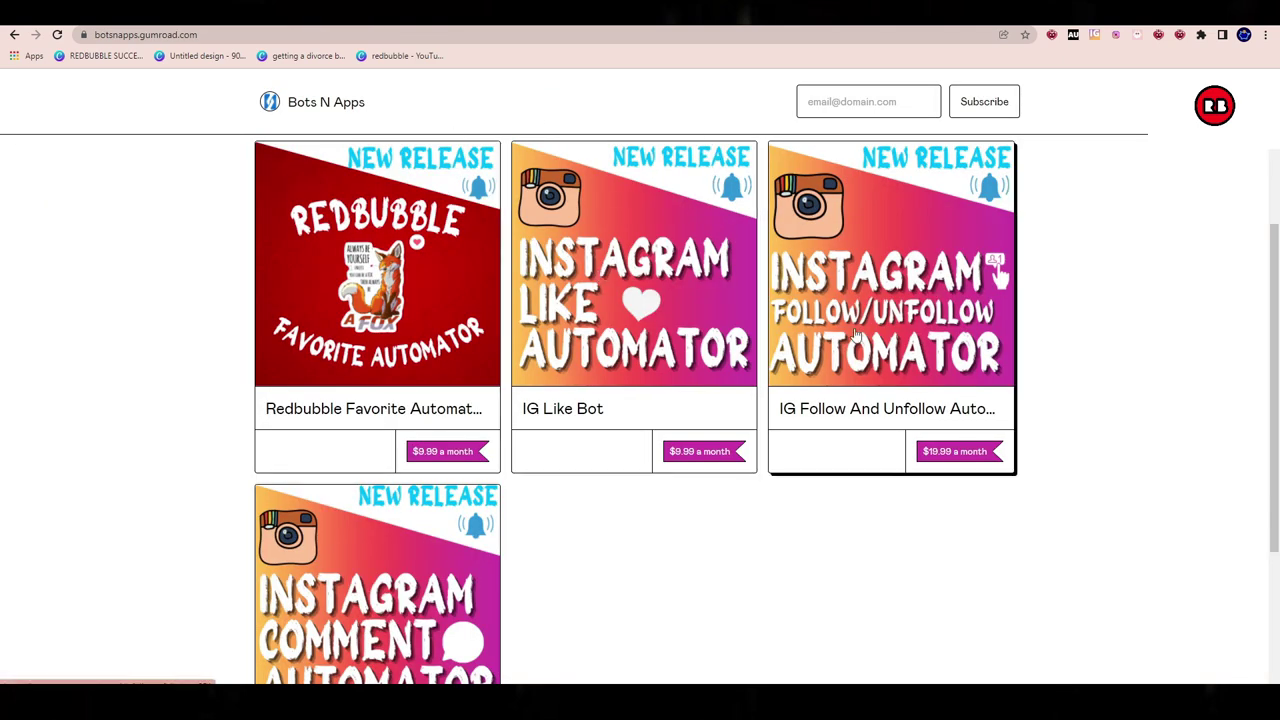
scroll(445, 310, "down", 2)
scroll(383, 234, "up", 3)
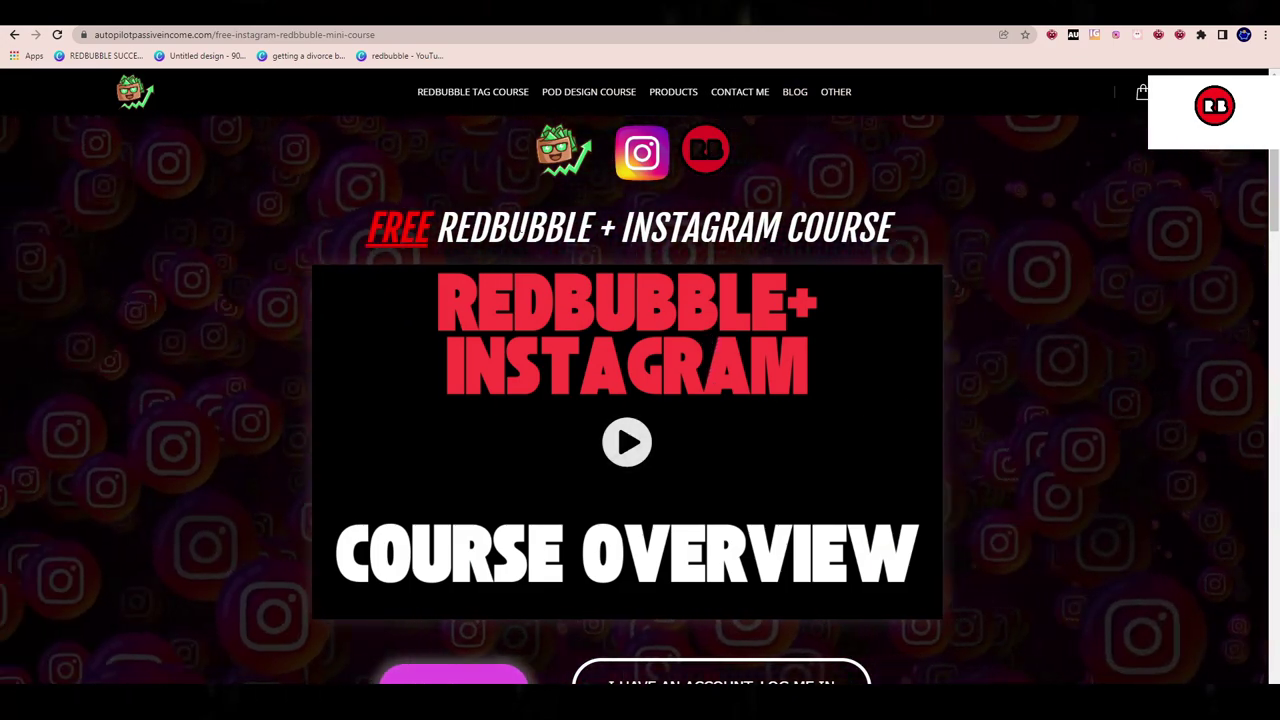
View the Redbubble tag course page, then briefly browse the print on demand design course page.
left_click(475, 100)
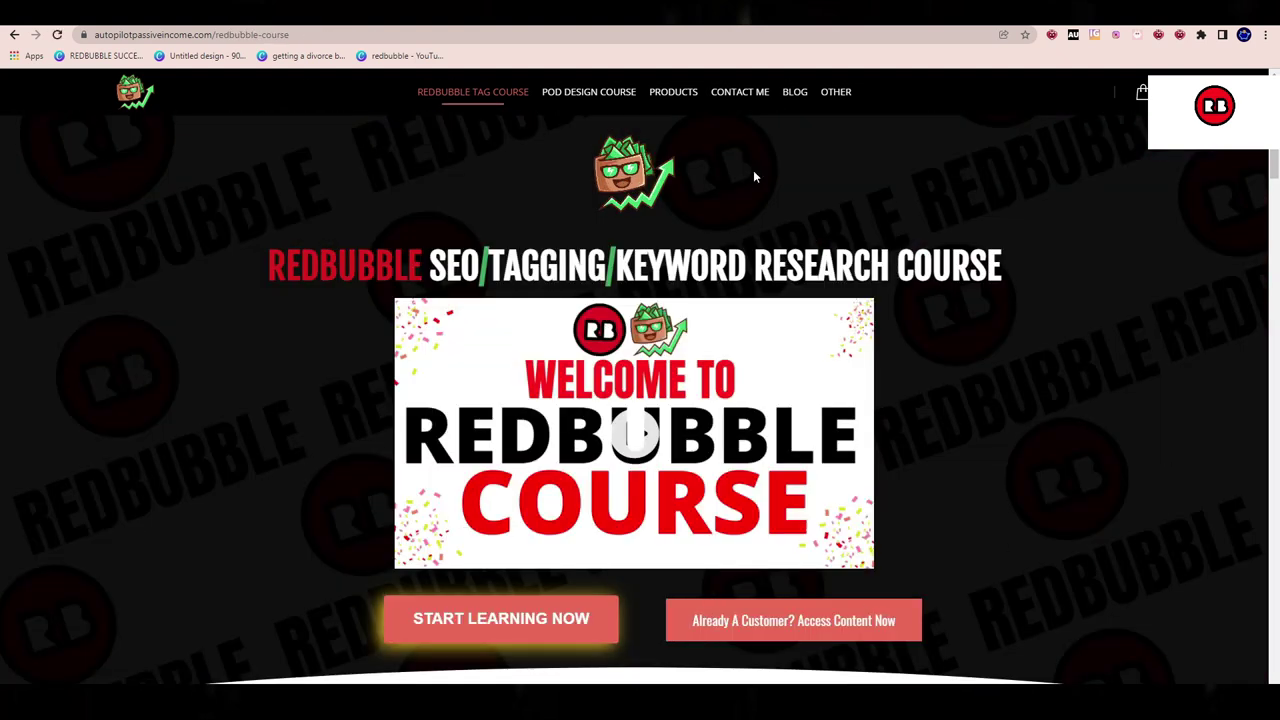
left_click(580, 88)
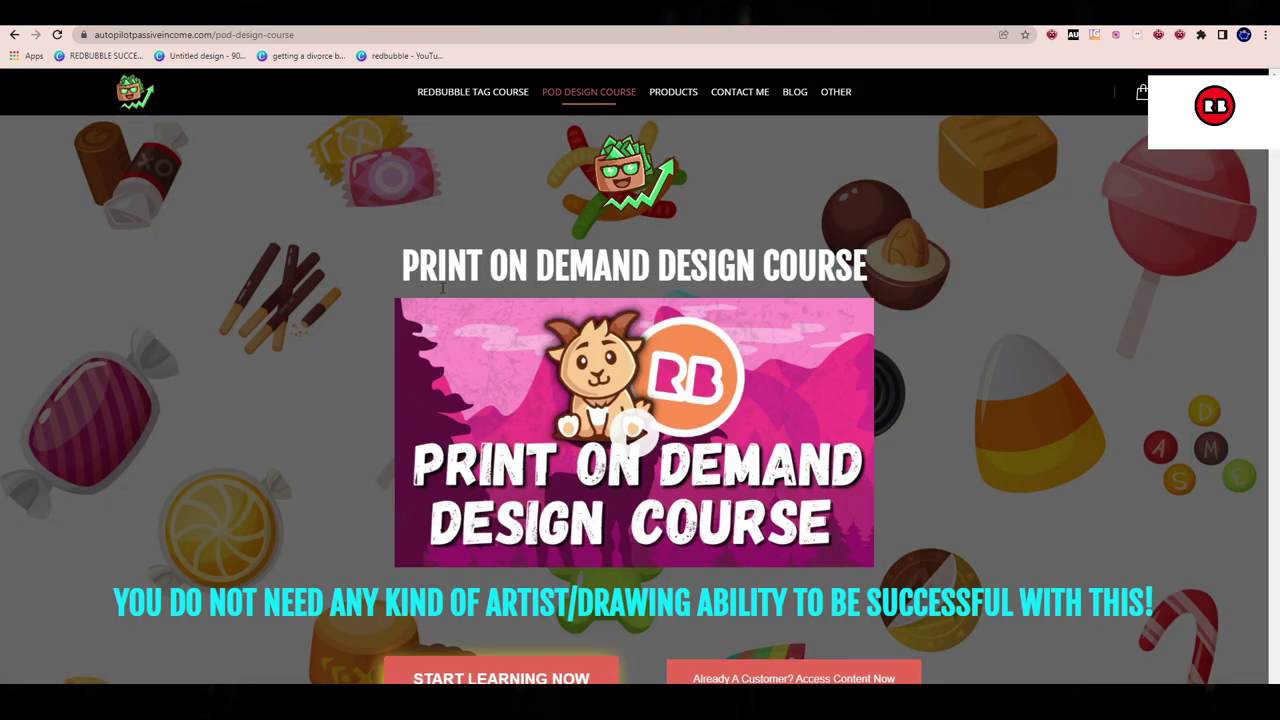
scroll(1218, 402, "down", 3)
scroll(1028, 388, "up", 3)
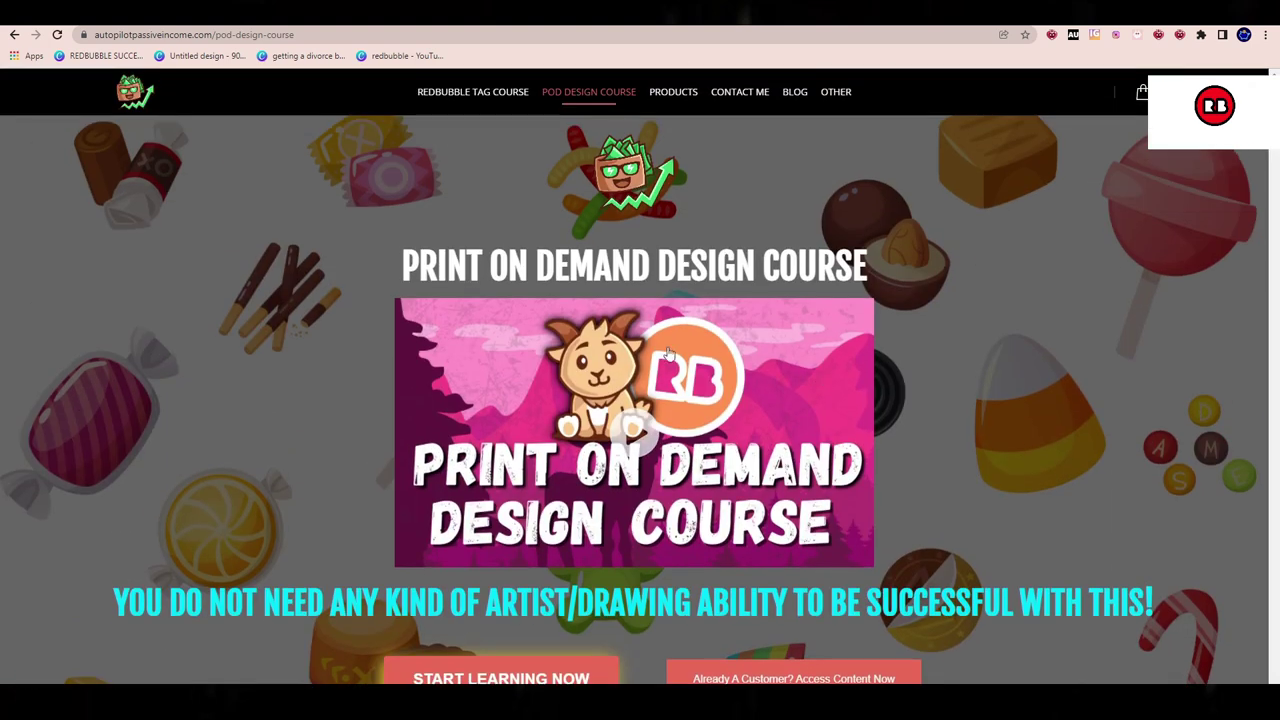
Browse the Redbubble tag course curriculum, then switch to the Print On Demand Design Course page.
left_click(454, 96)
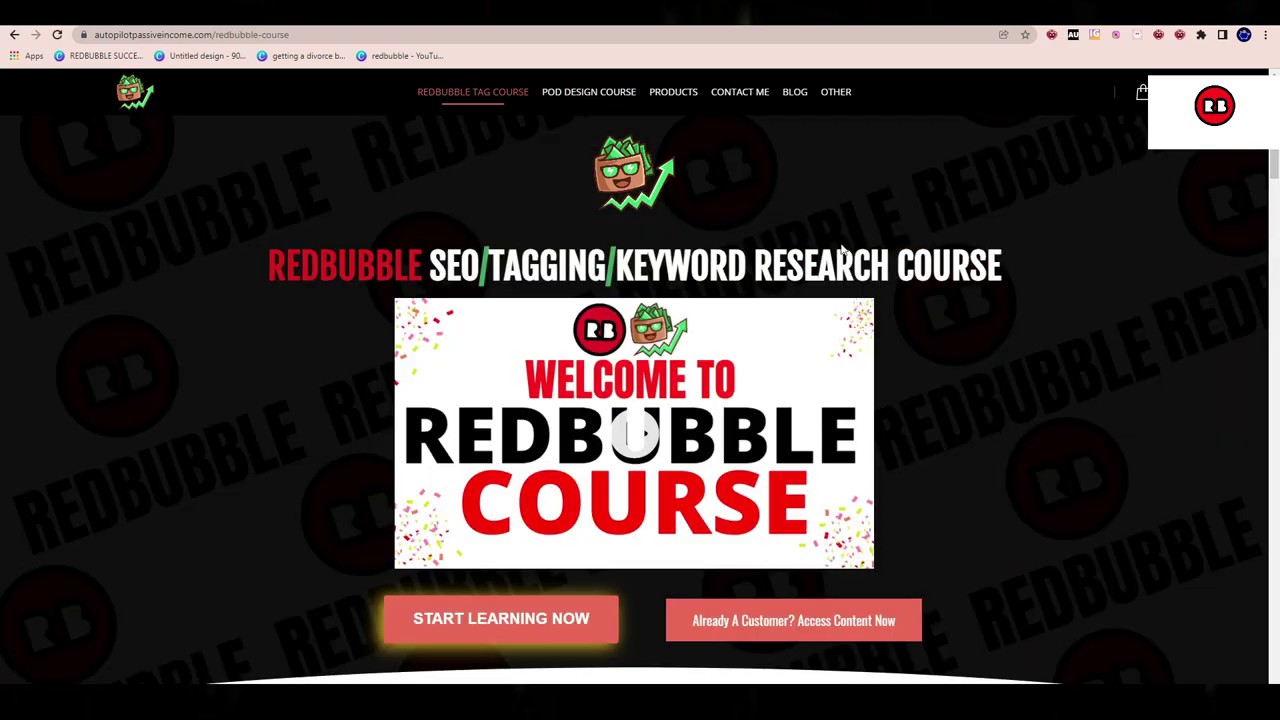
scroll(771, 360, "down", 6)
left_click_drag(786, 176, 999, 630)
scroll(888, 522, "up", 2)
scroll(888, 522, "up", 5)
scroll(1044, 370, "down", 6)
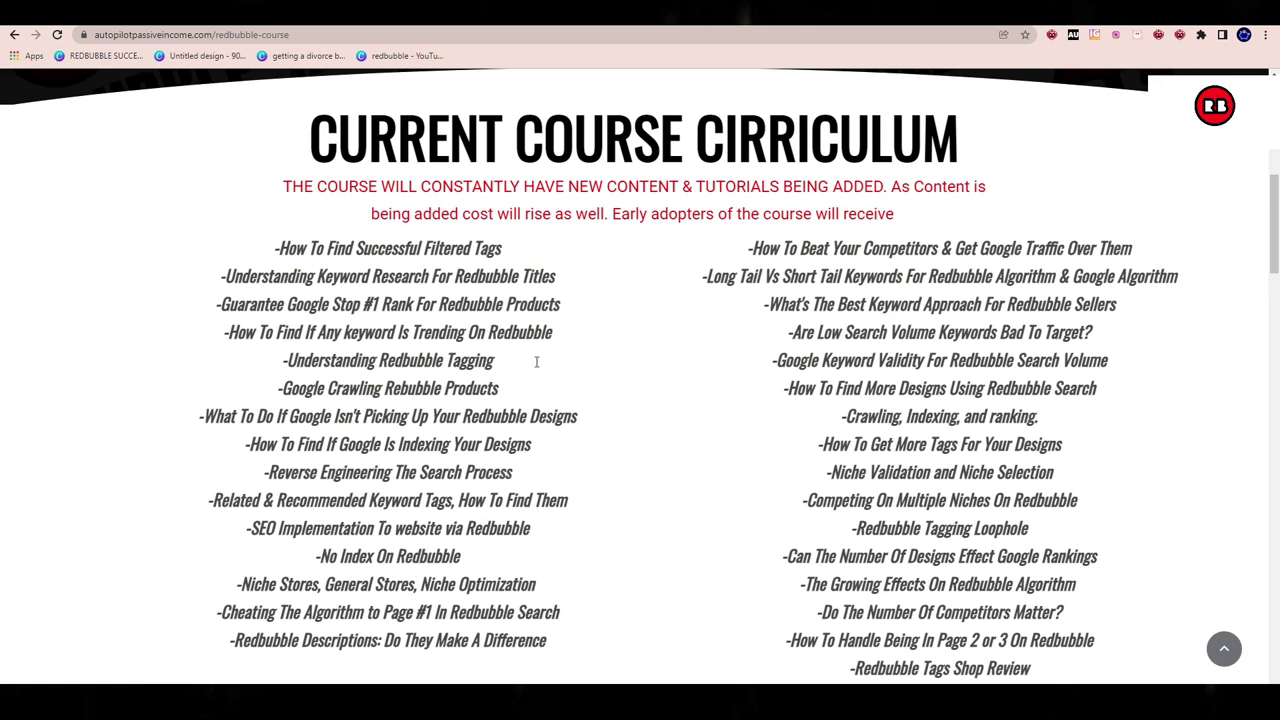
scroll(640, 211, "up", 6)
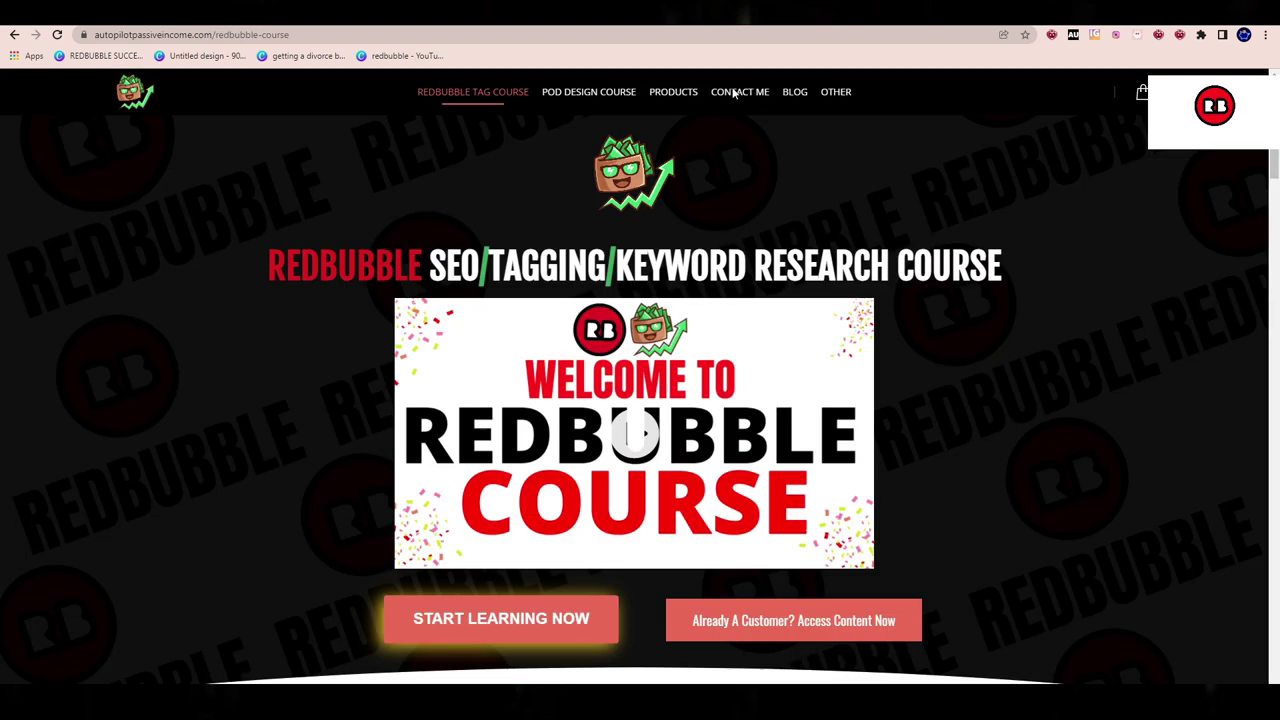
left_click(585, 92)
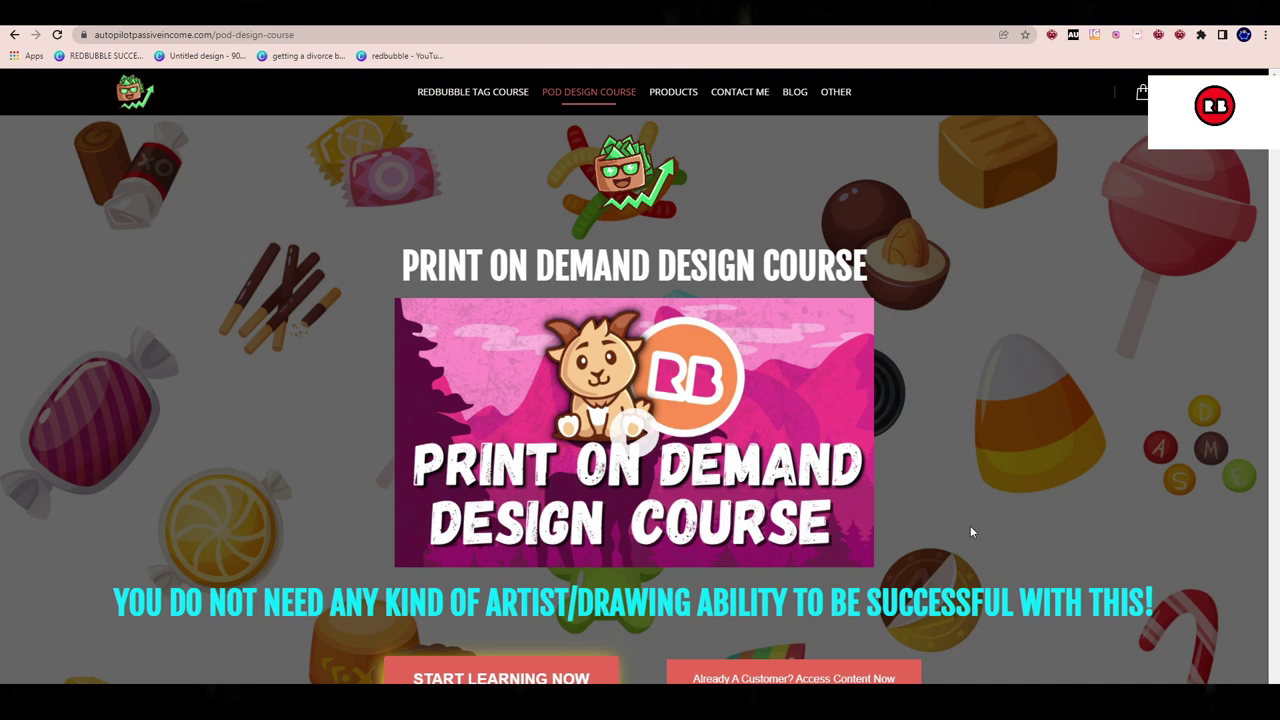
Scroll the POD design course page and highlight its QUALITY and PRODUCTIVITY headings.
scroll(1160, 466, "down", 3)
scroll(960, 343, "up", 3)
scroll(884, 411, "down", 7)
left_click_drag(334, 362, 417, 370)
left_click_drag(550, 368, 720, 371)
left_click_drag(832, 376, 937, 376)
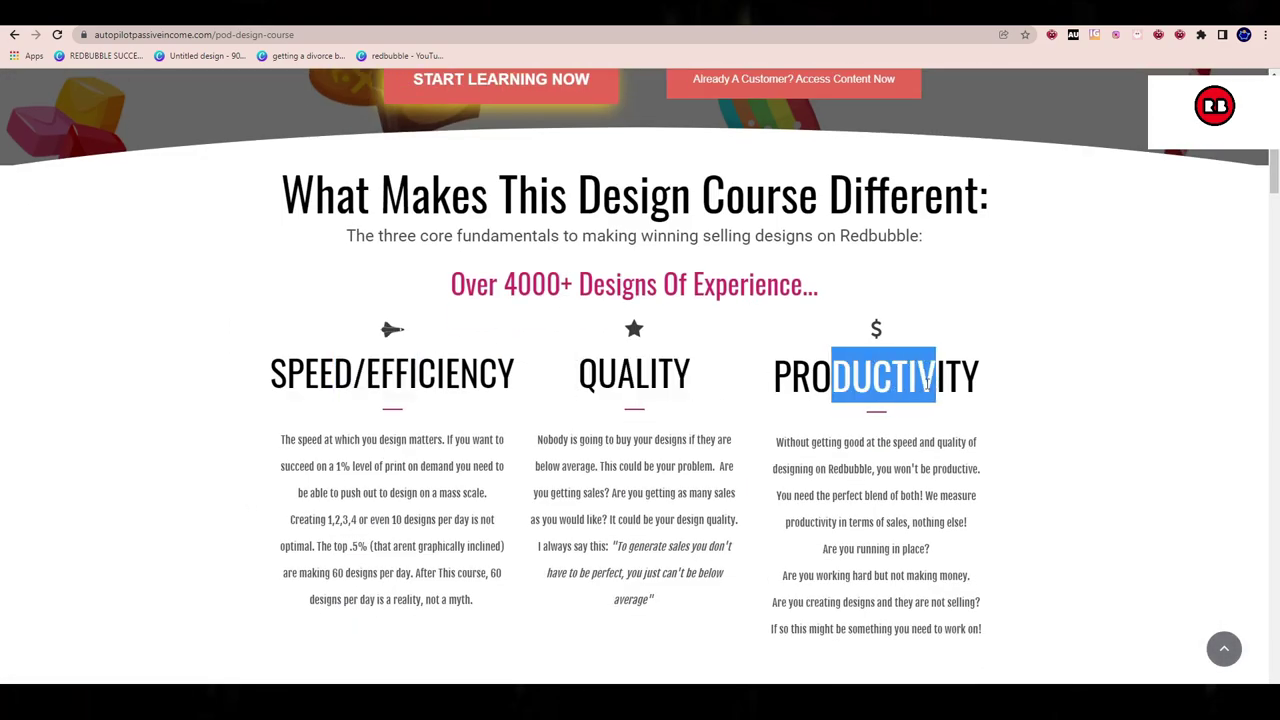
scroll(928, 385, "up", 5)
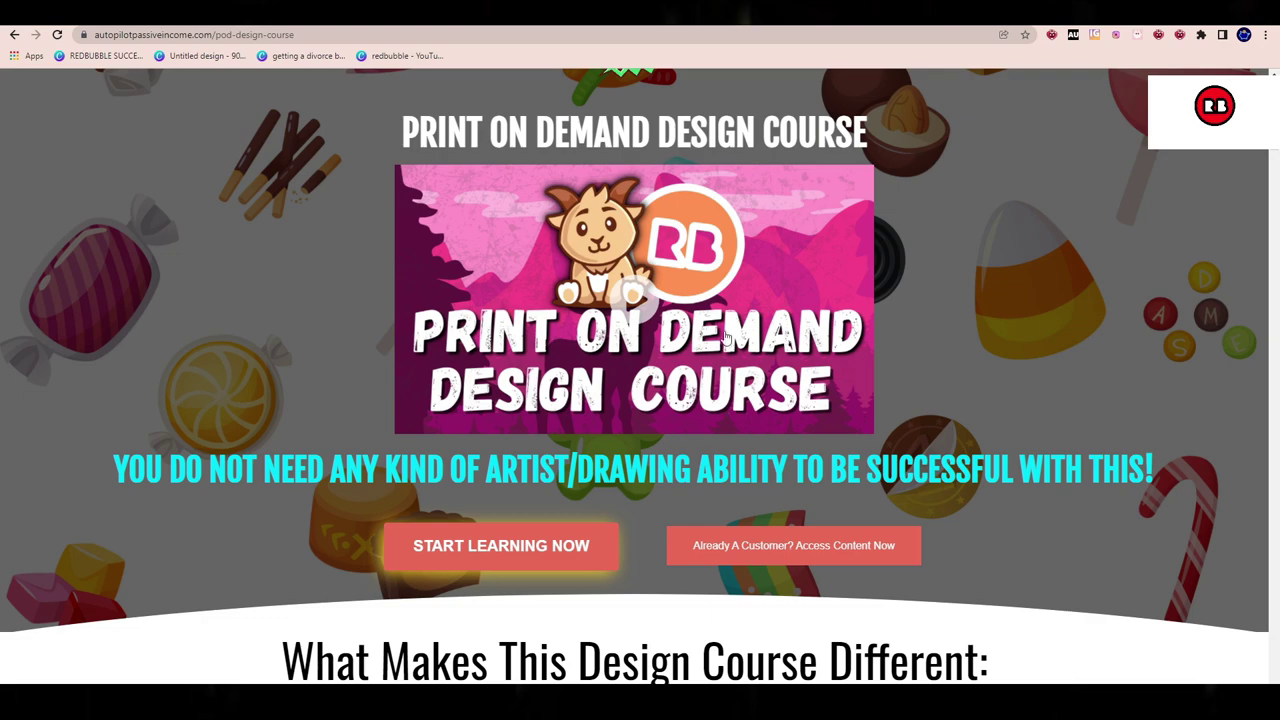
Scroll back up and return to the Redbubble tag course page.
scroll(700, 380, "down", 9)
scroll(990, 417, "up", 4)
scroll(990, 417, "up", 4)
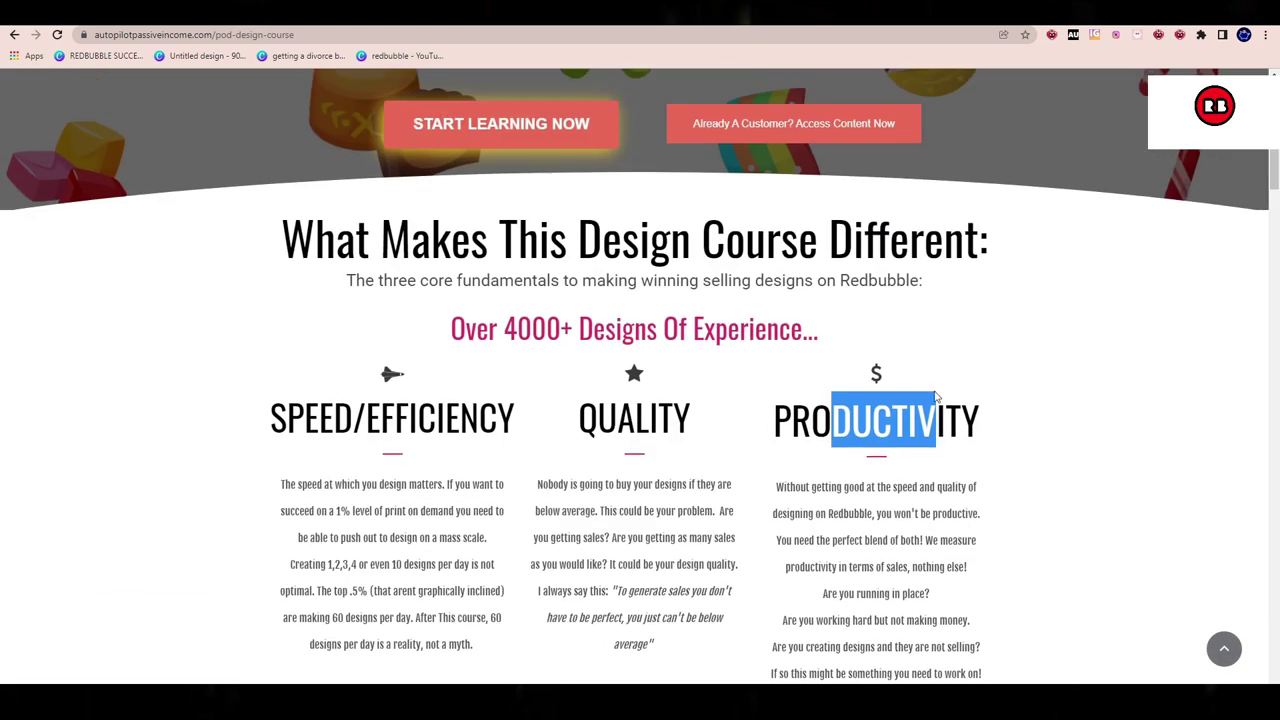
scroll(858, 494, "up", 3)
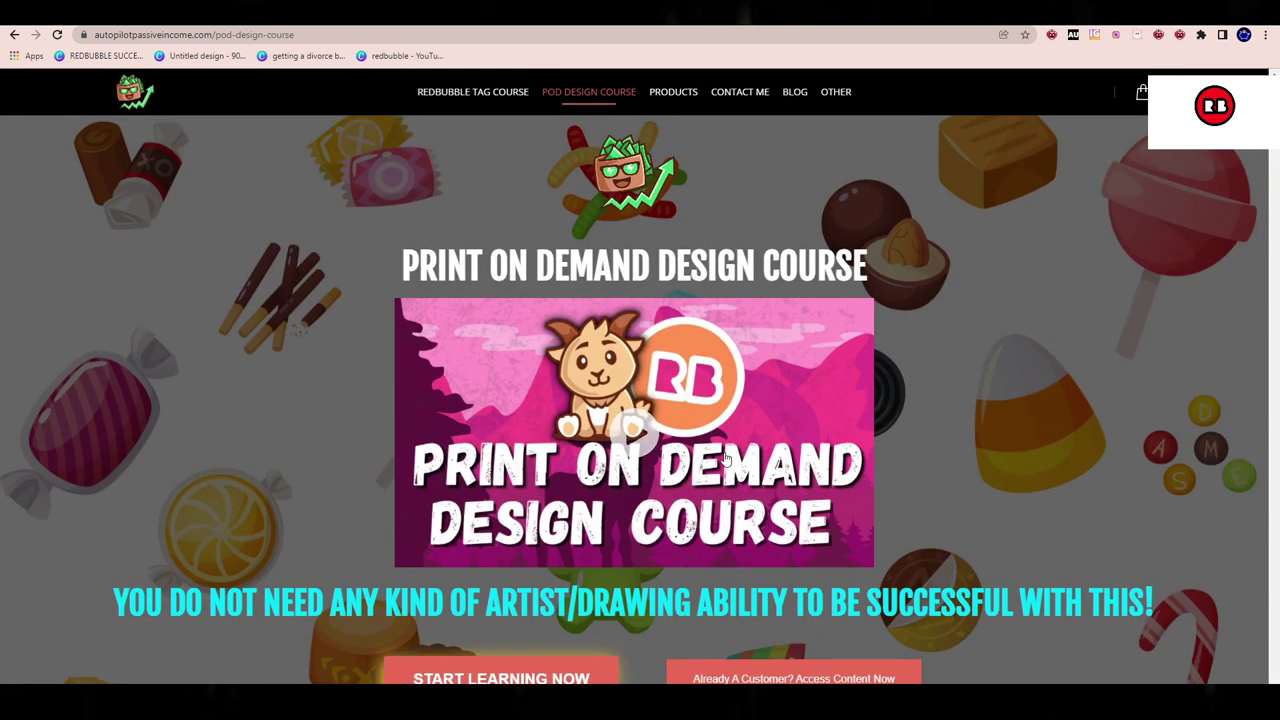
left_click(503, 92)
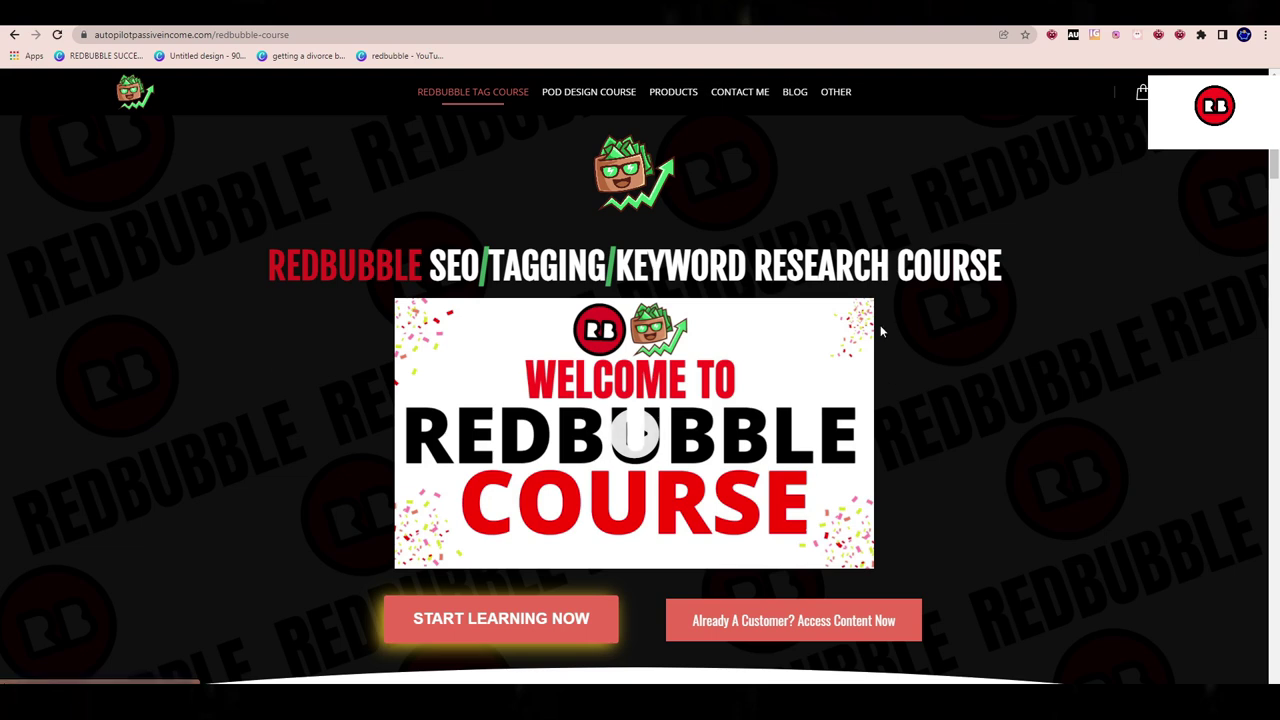
scroll(960, 330, "down", 3)
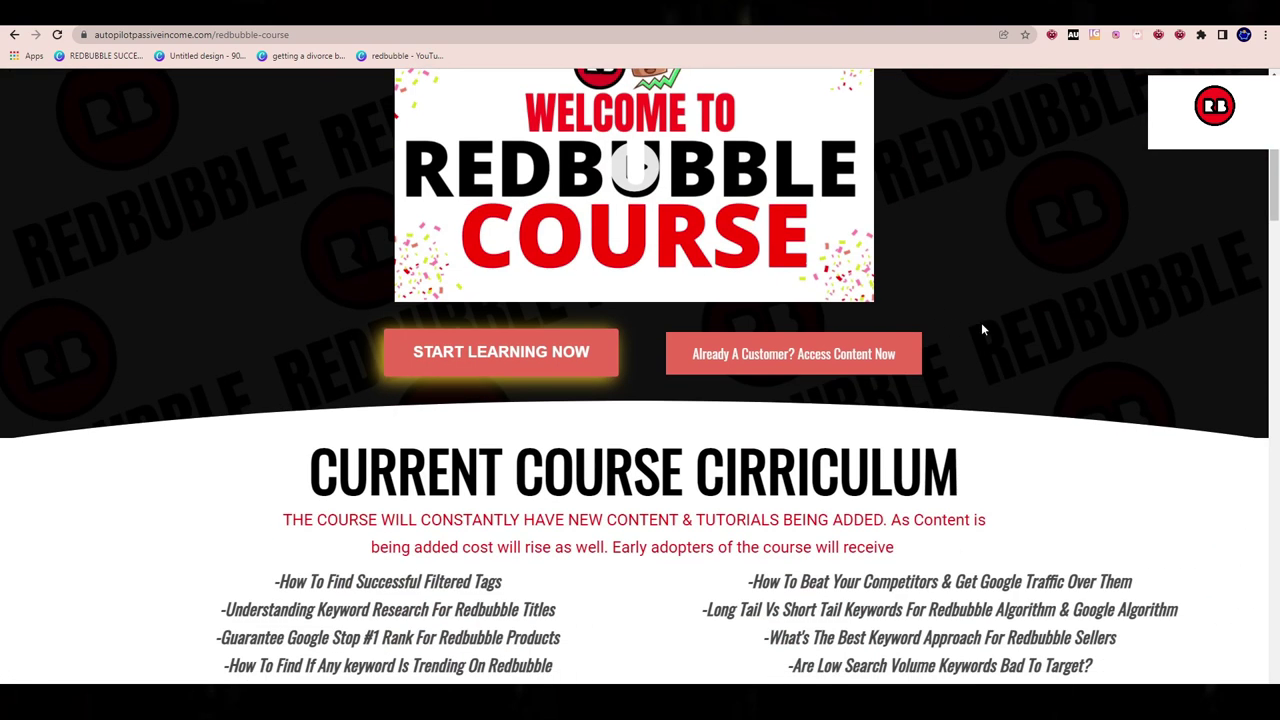
scroll(1021, 262, "up", 3)
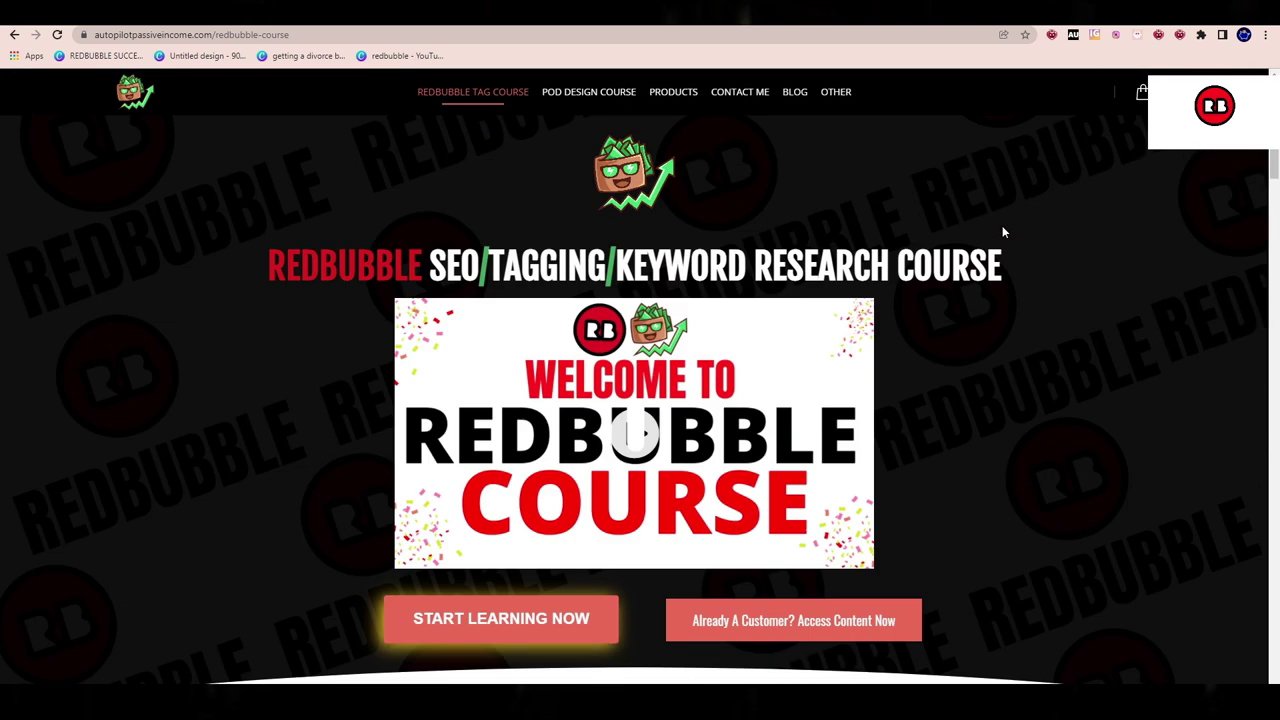